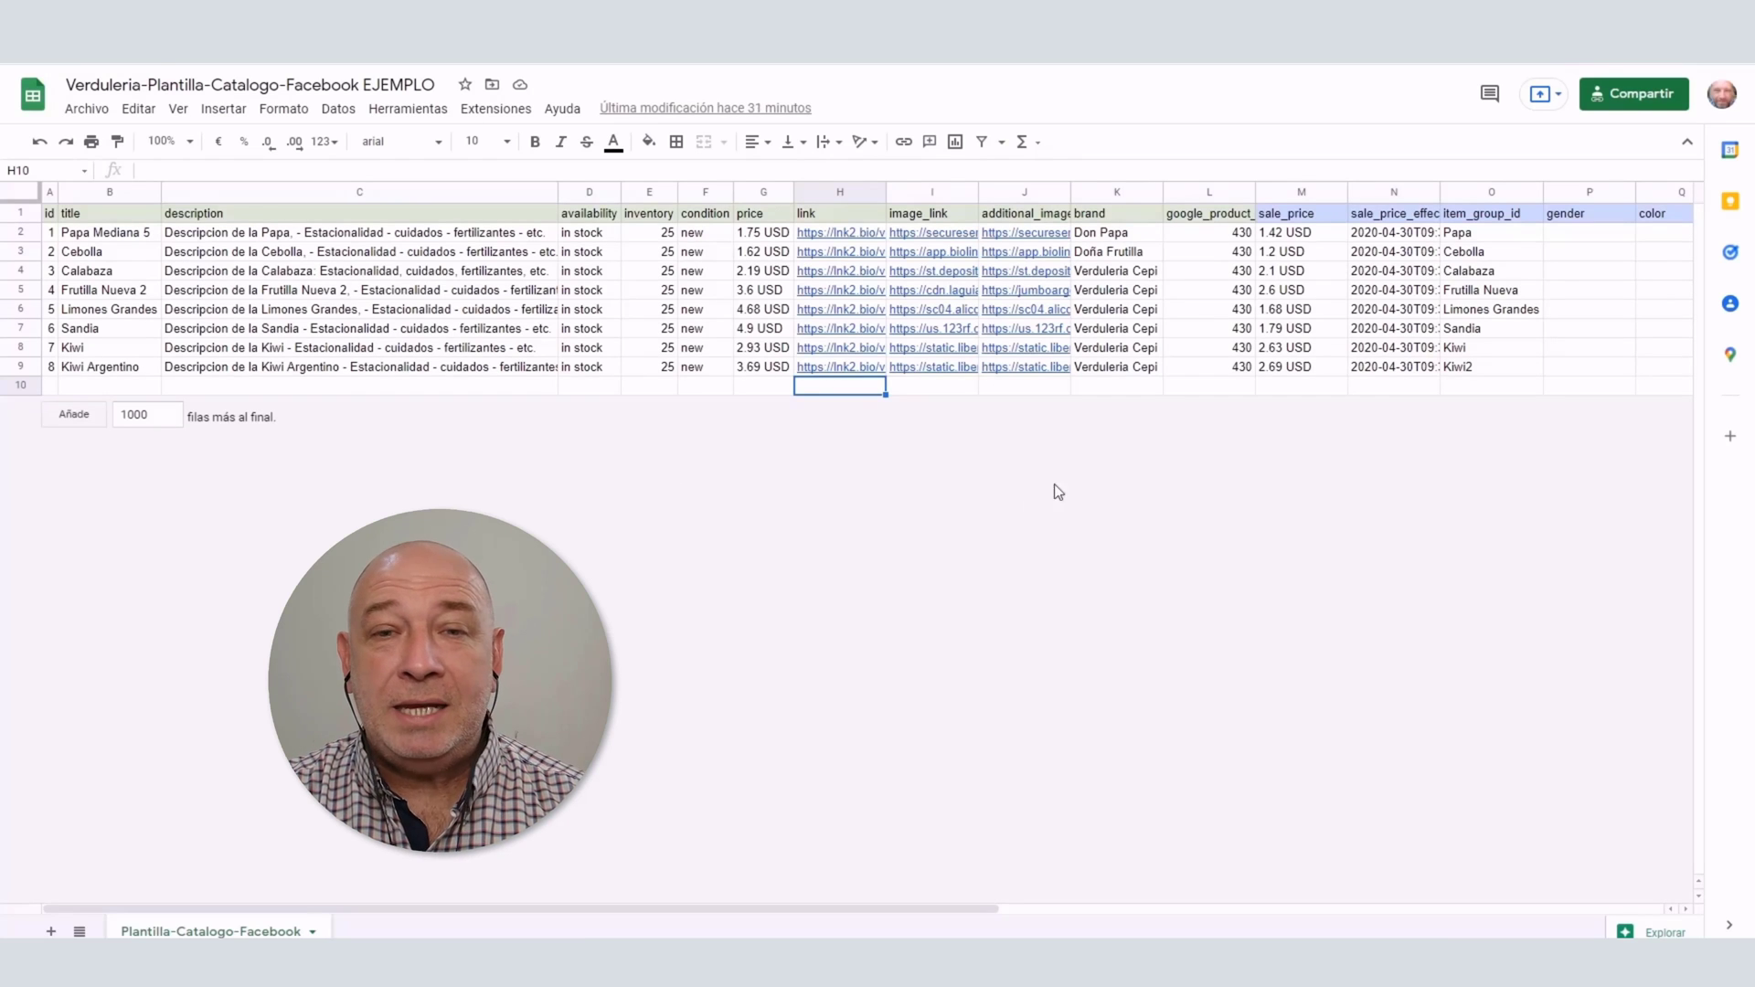
{"action": "mouse_move", "coordinate": [803, 252]}
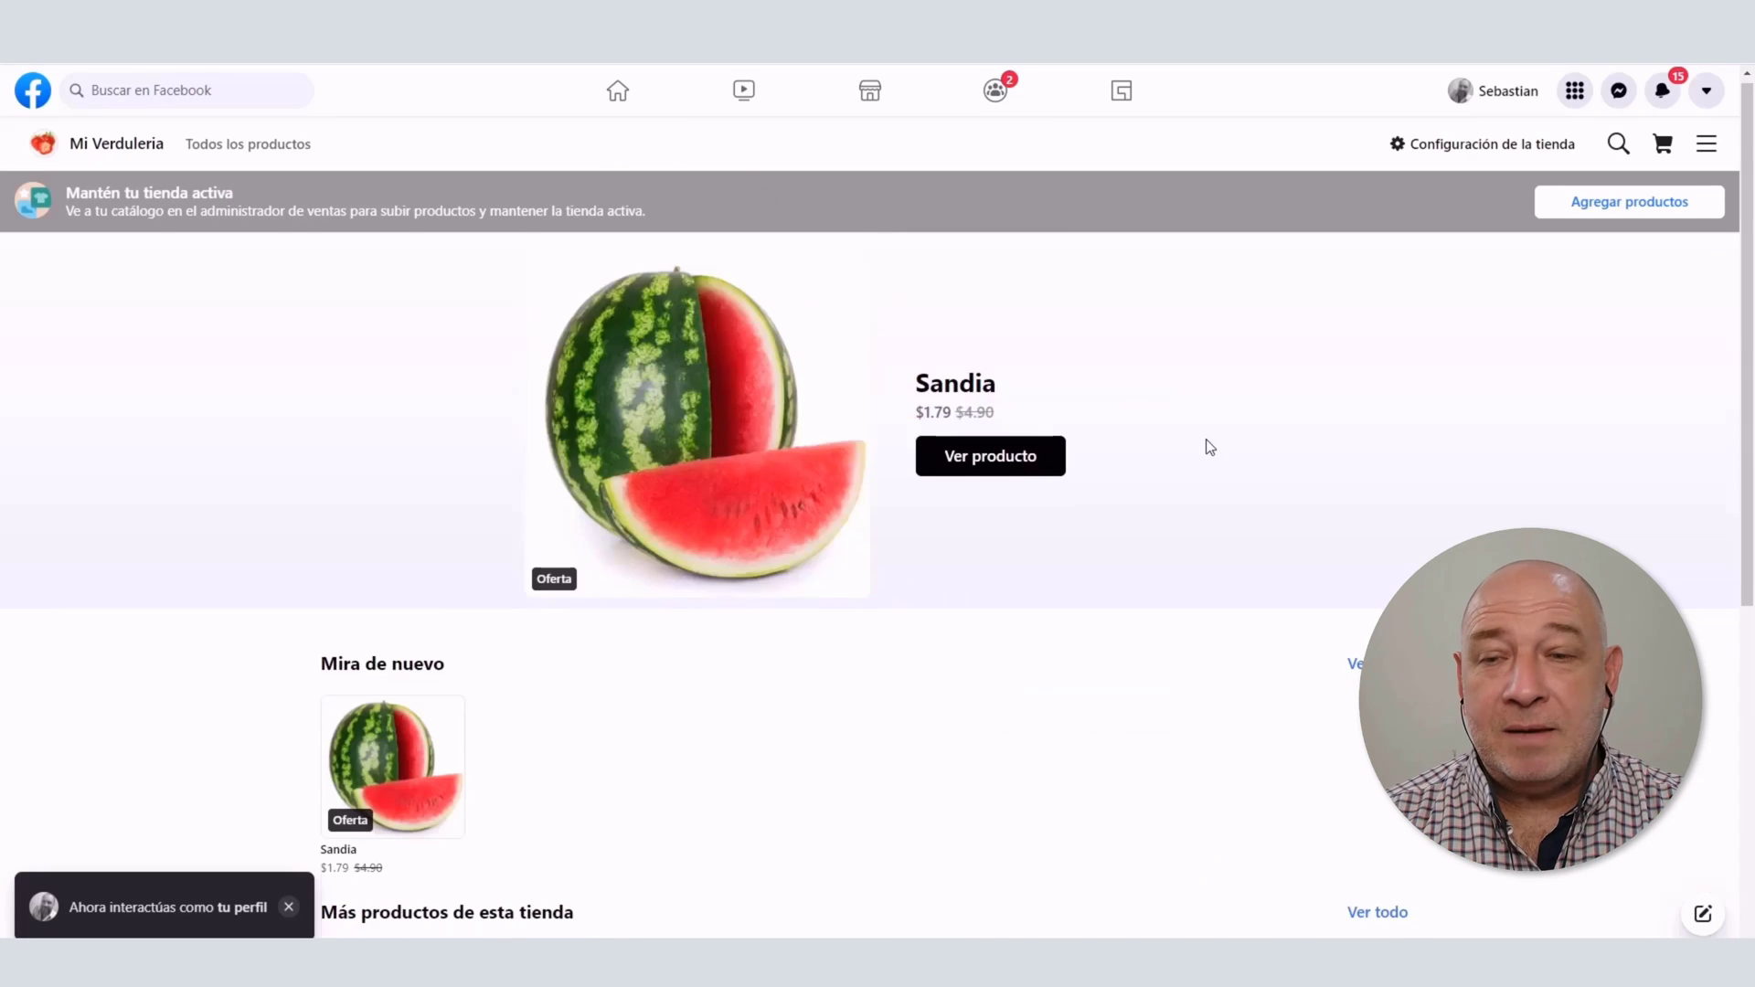
{"action": "scroll", "coordinate": [1205, 442], "scroll_direction": "down", "scroll_amount": 5}
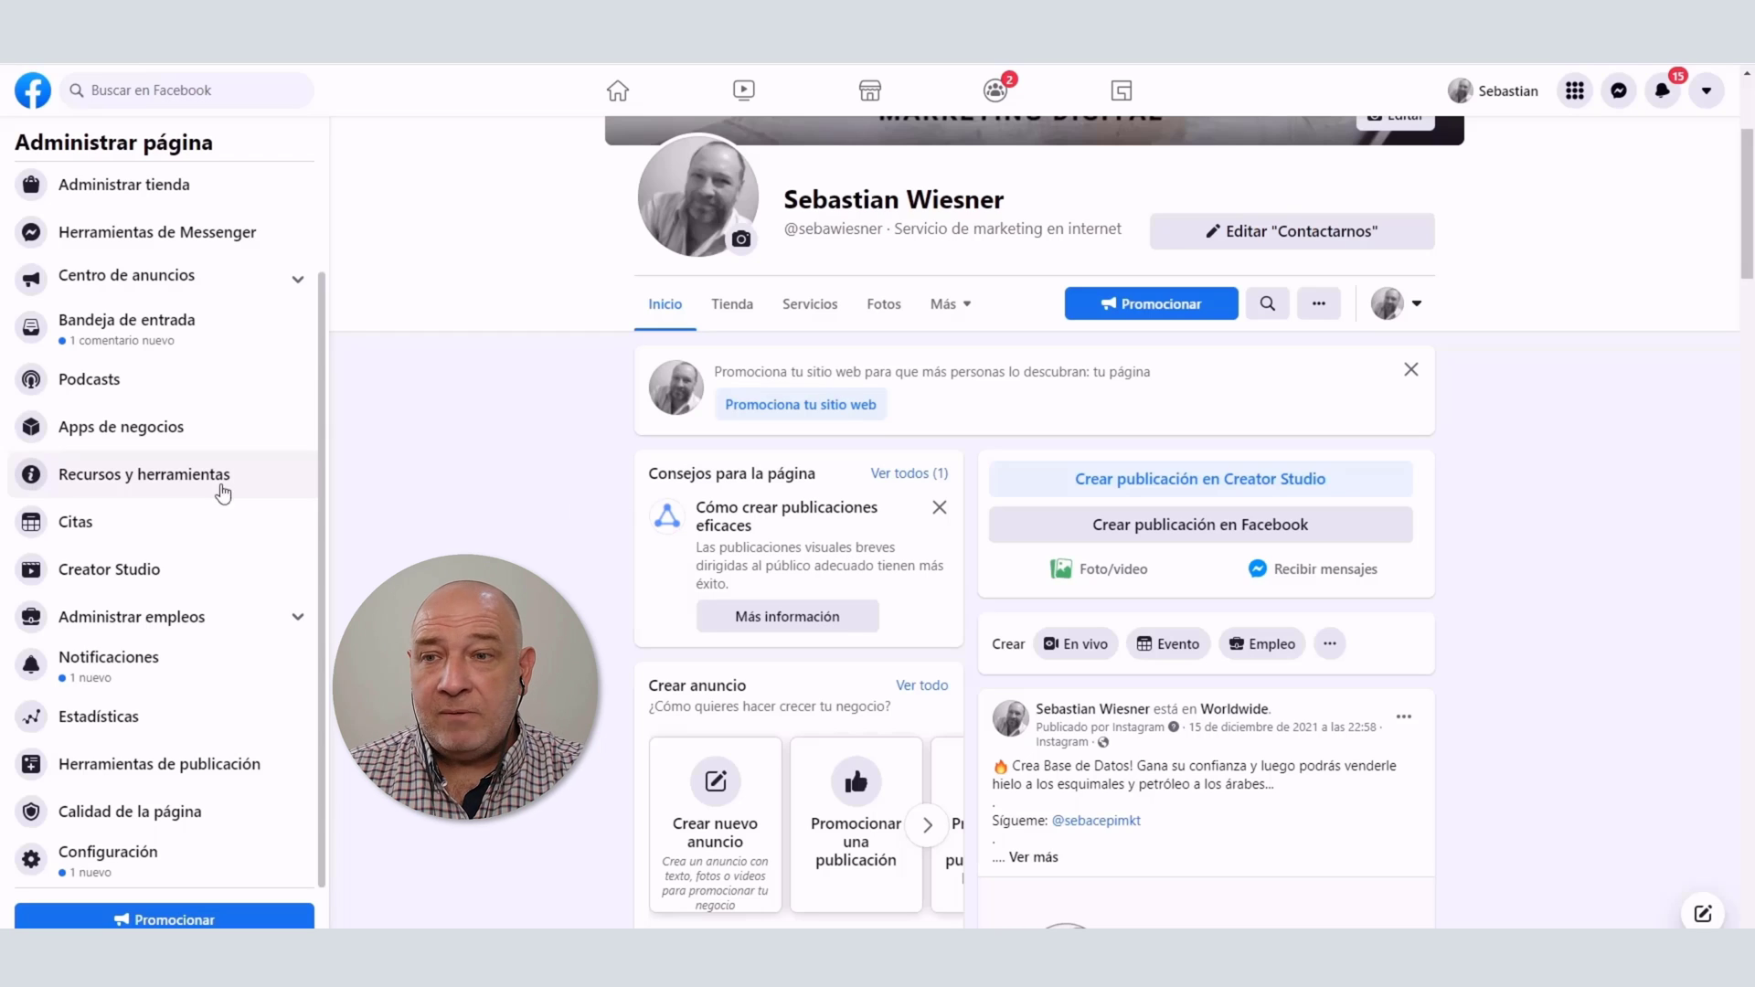
- Open the page roles in the Facebook page's settings and check which business owns the page
{"action": "left_click", "coordinate": [122, 881]}
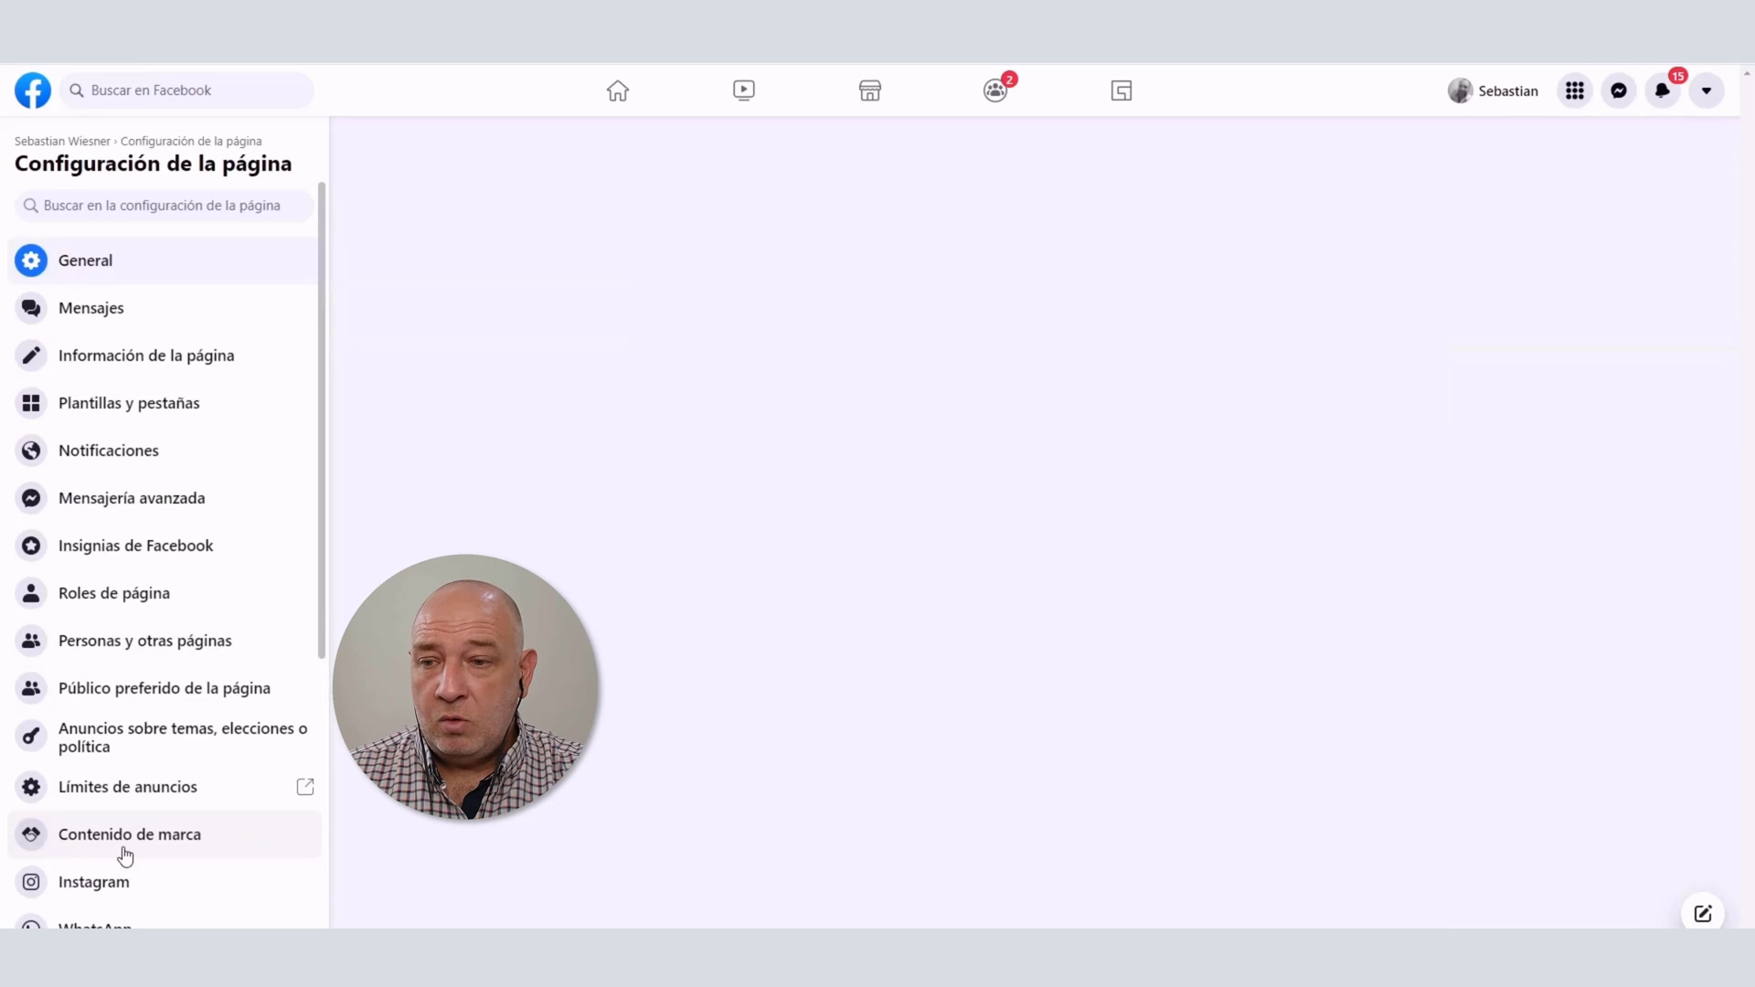
{"action": "left_click", "coordinate": [143, 603]}
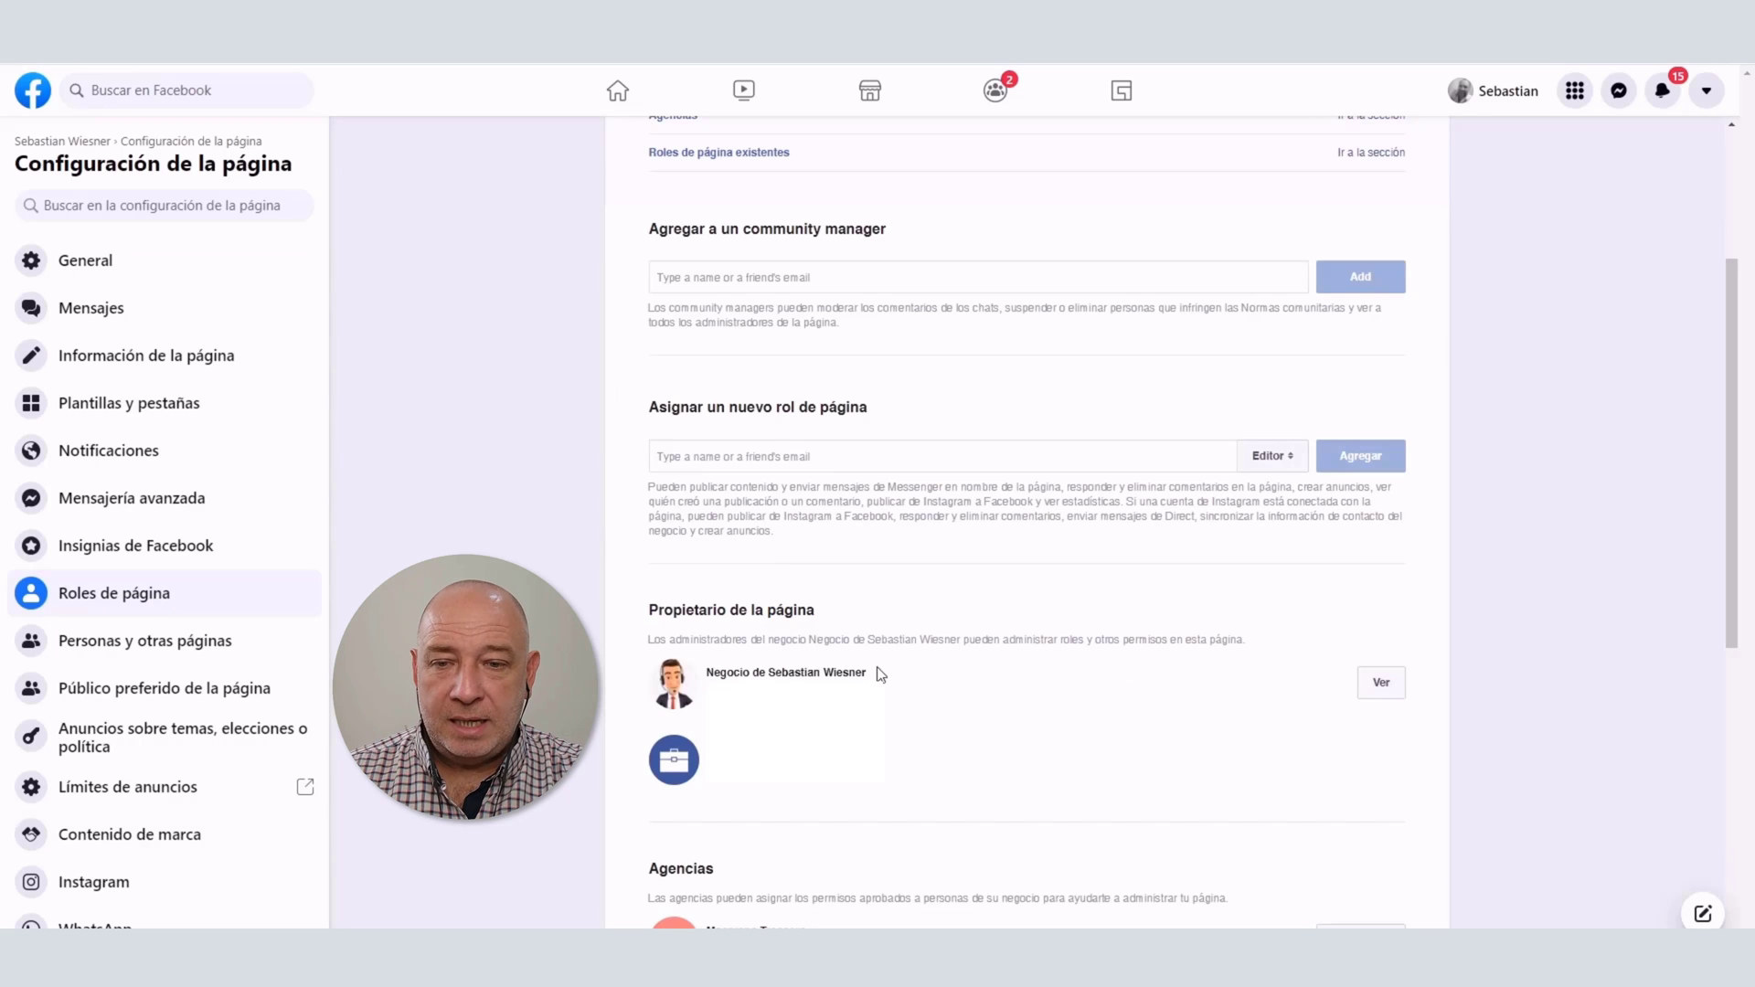
{"action": "left_click_drag", "start_coordinate": [706, 675], "coordinate": [917, 681]}
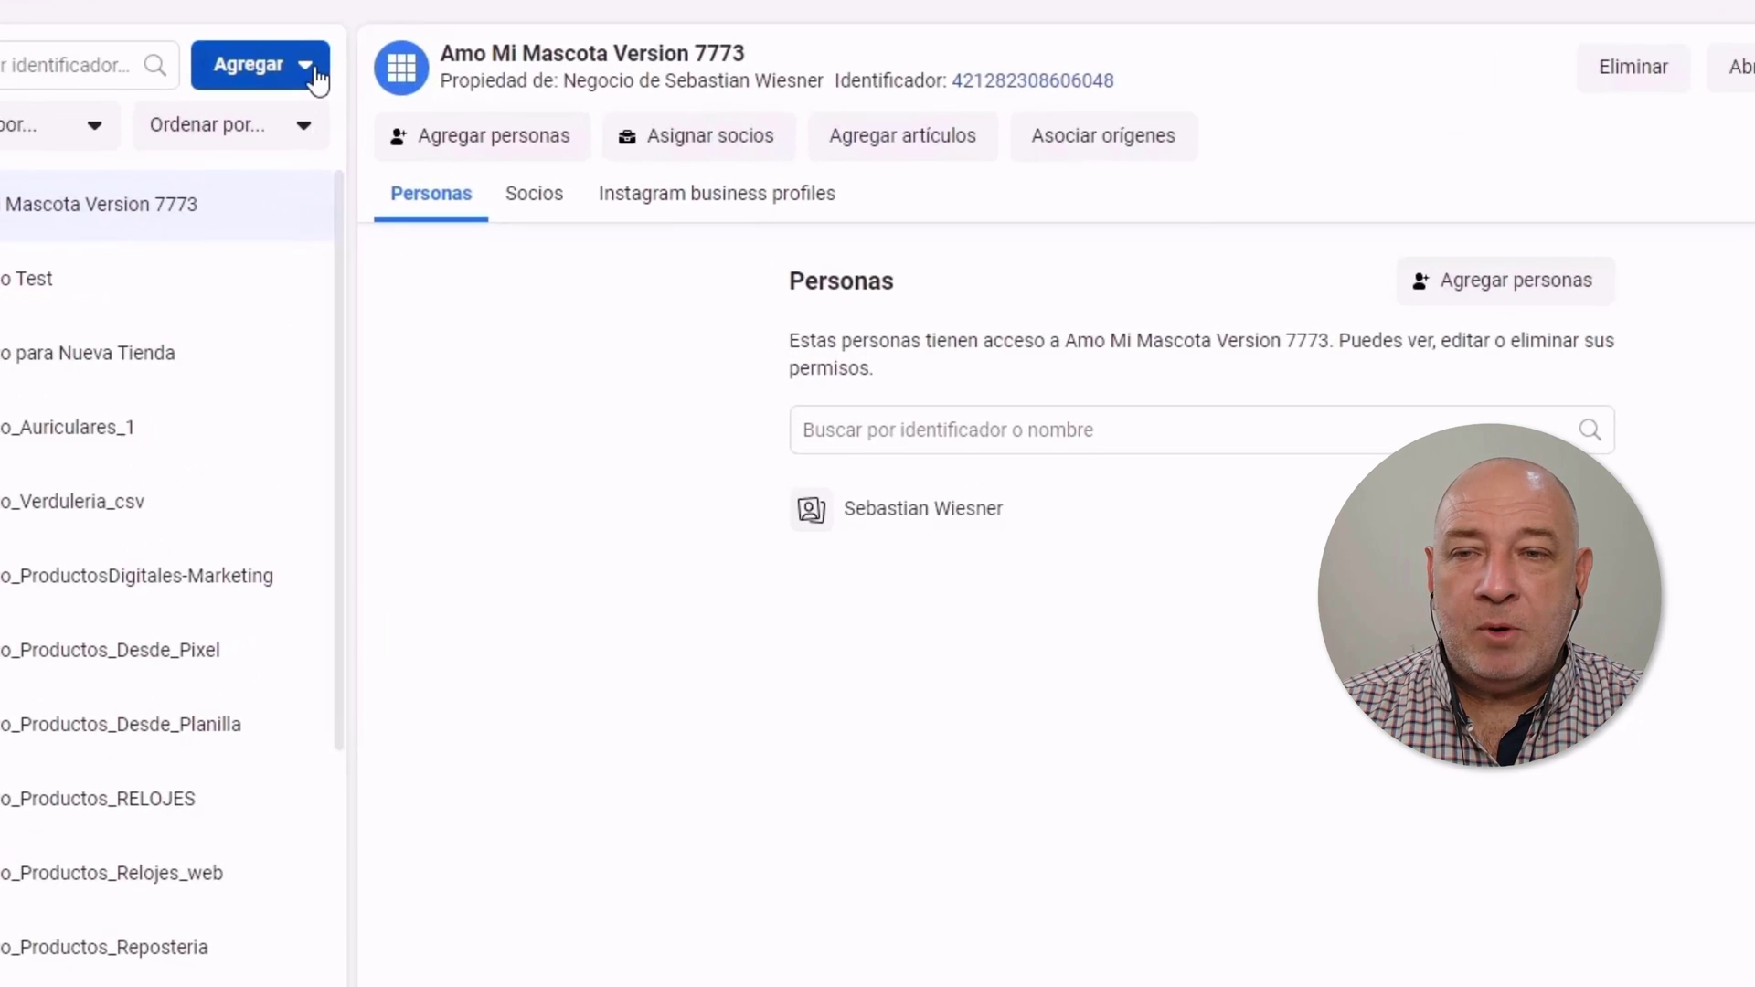
- Create a new business catalog of type Productos named "Catalogo Test Planilla GS"
{"action": "left_click", "coordinate": [310, 73]}
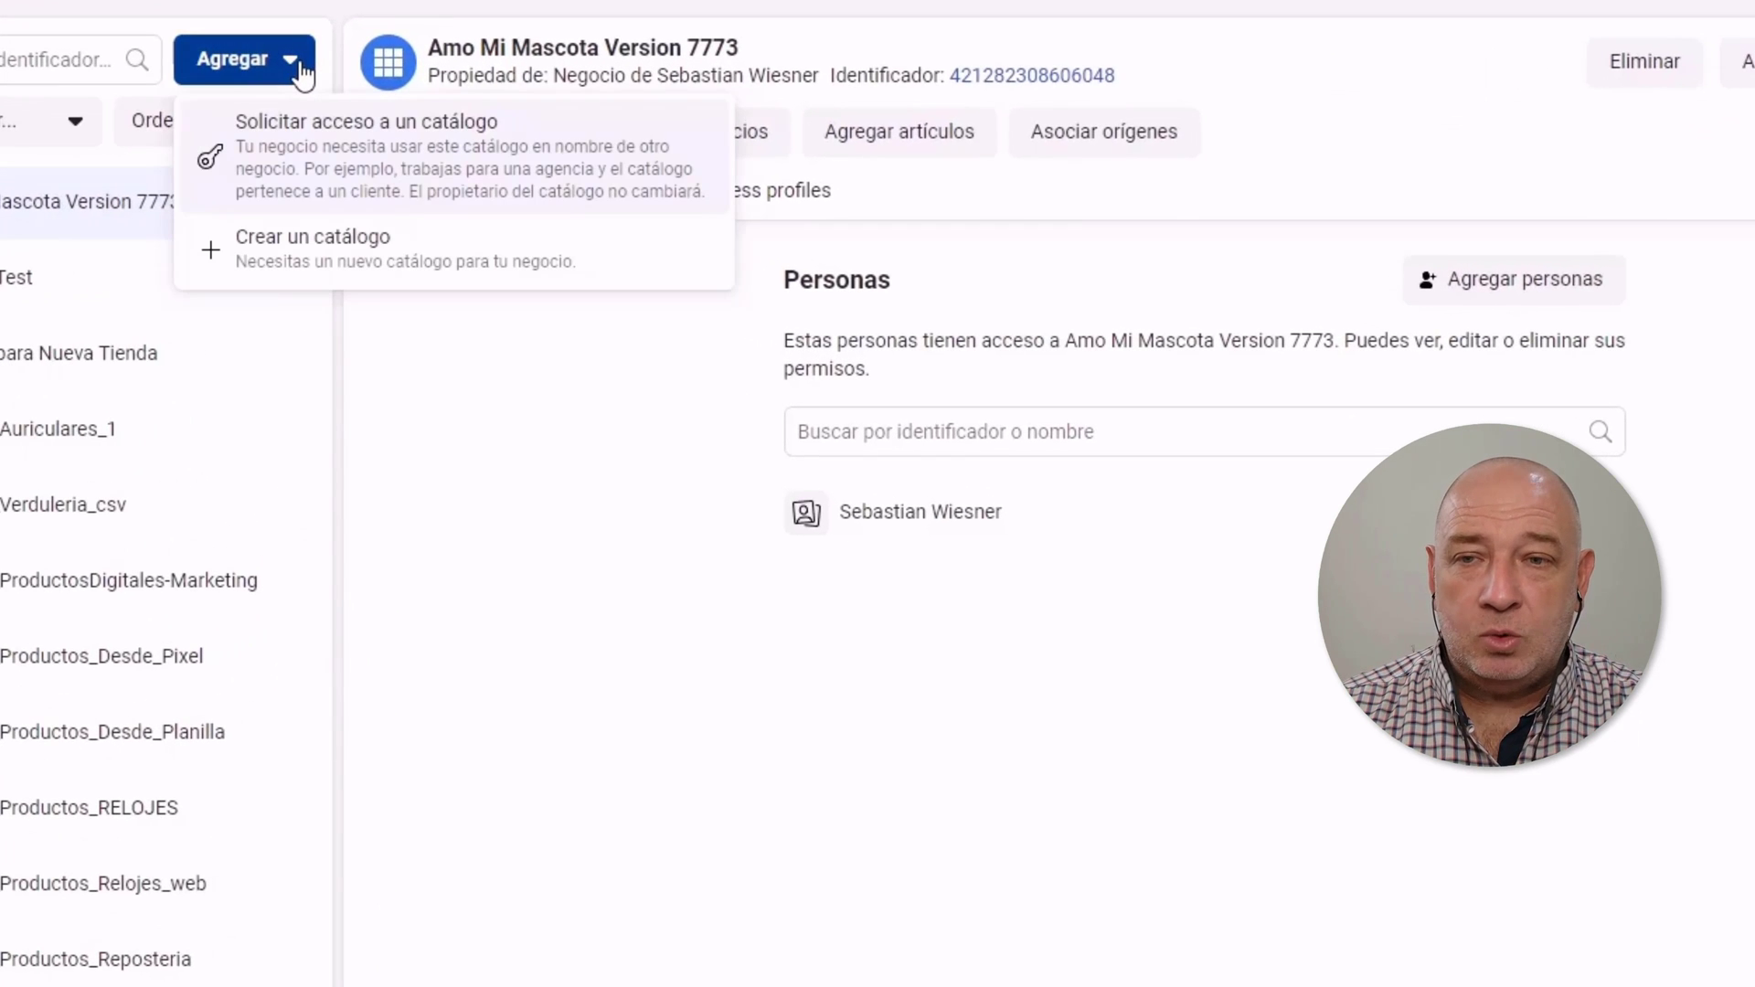
{"action": "left_click", "coordinate": [334, 272]}
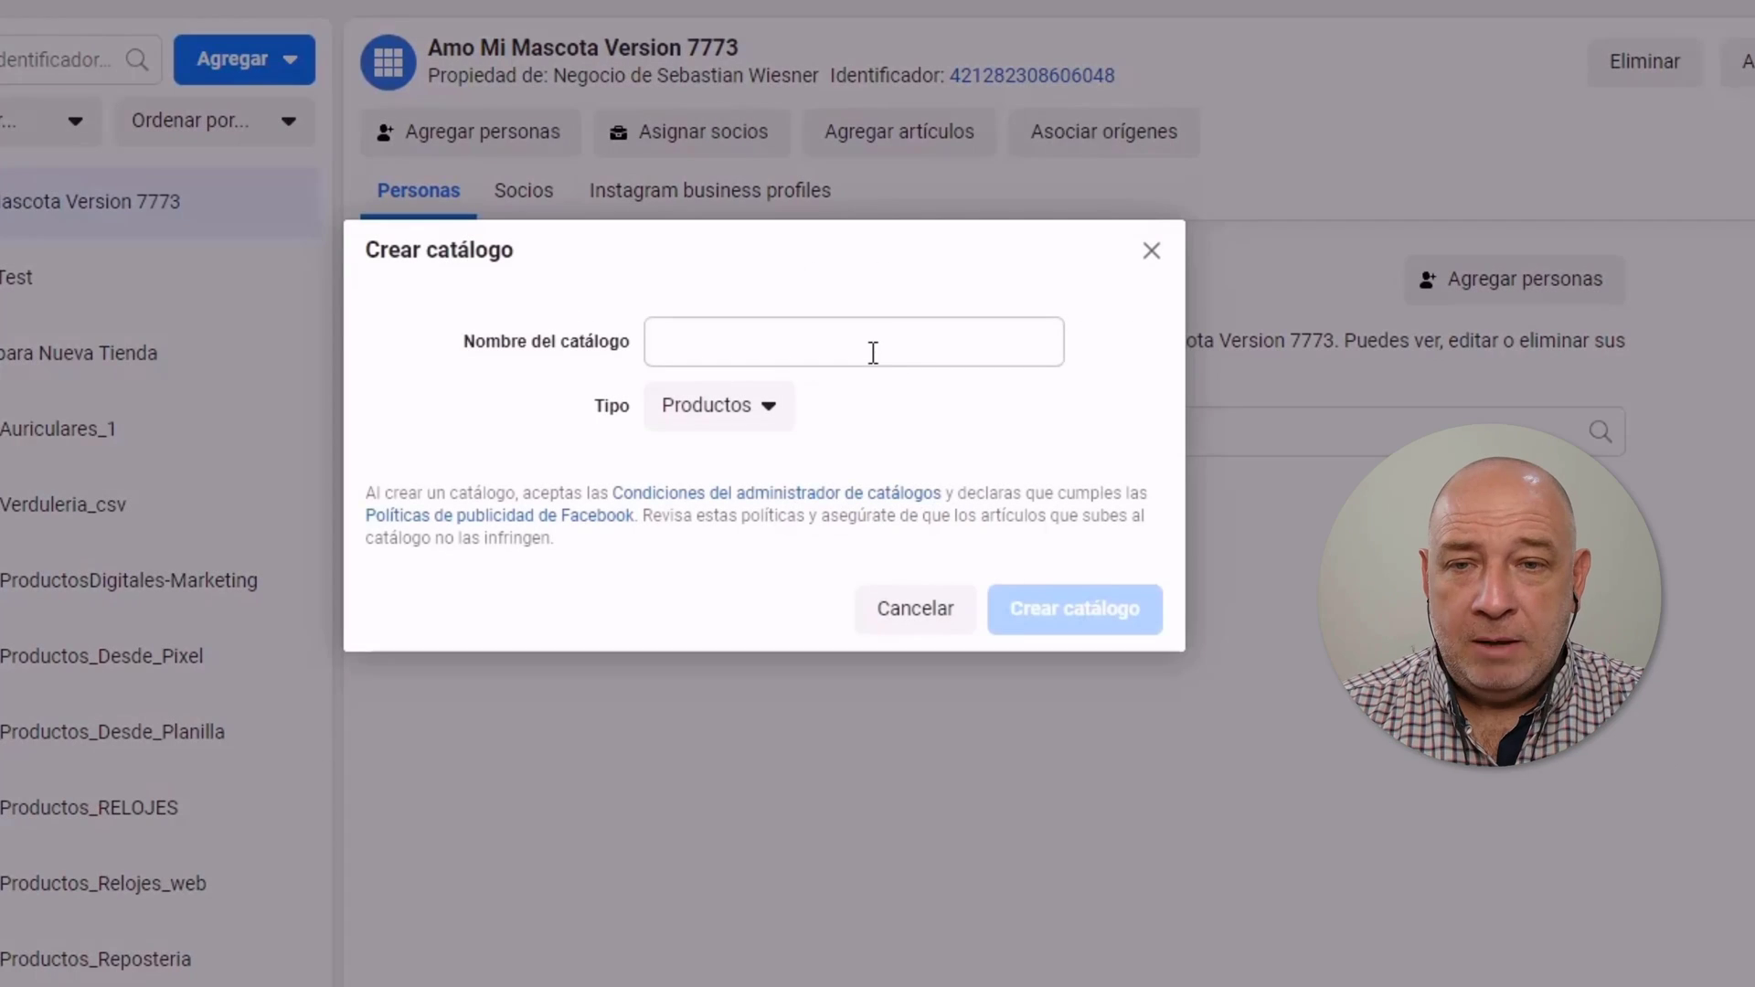
{"action": "left_click", "coordinate": [867, 342]}
{"action": "type", "text": "Catalogo Test Planilla GS"}
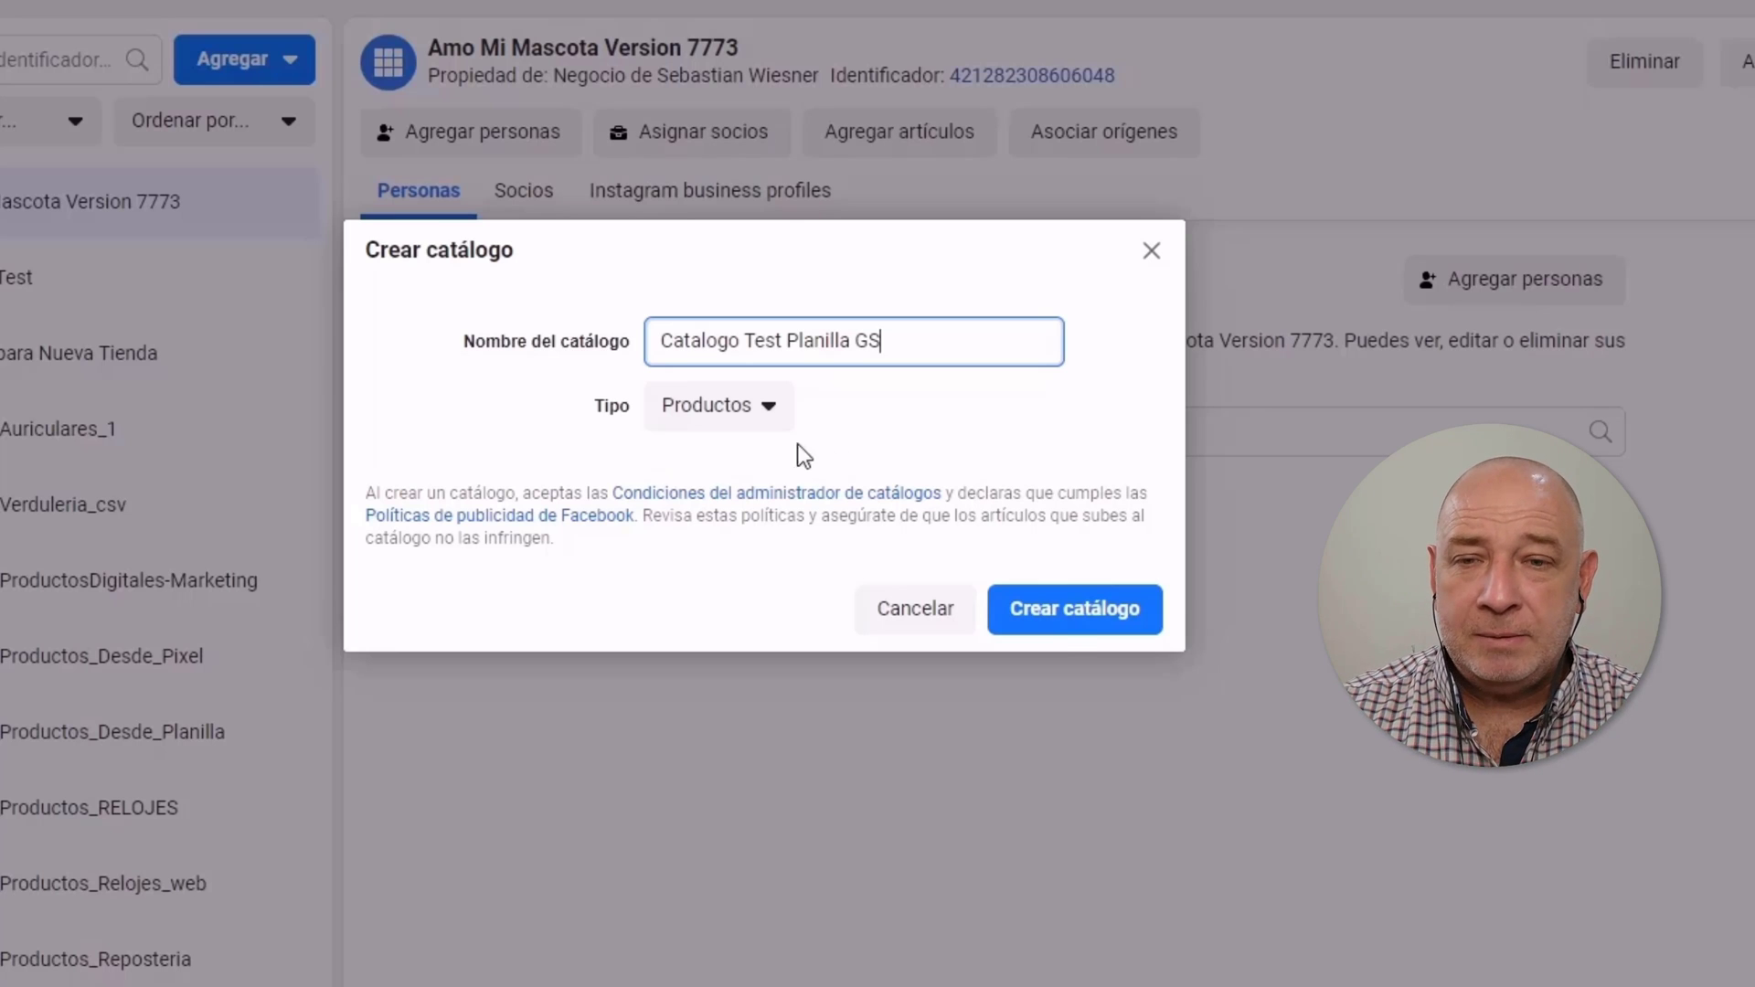
{"action": "left_click", "coordinate": [1077, 629]}
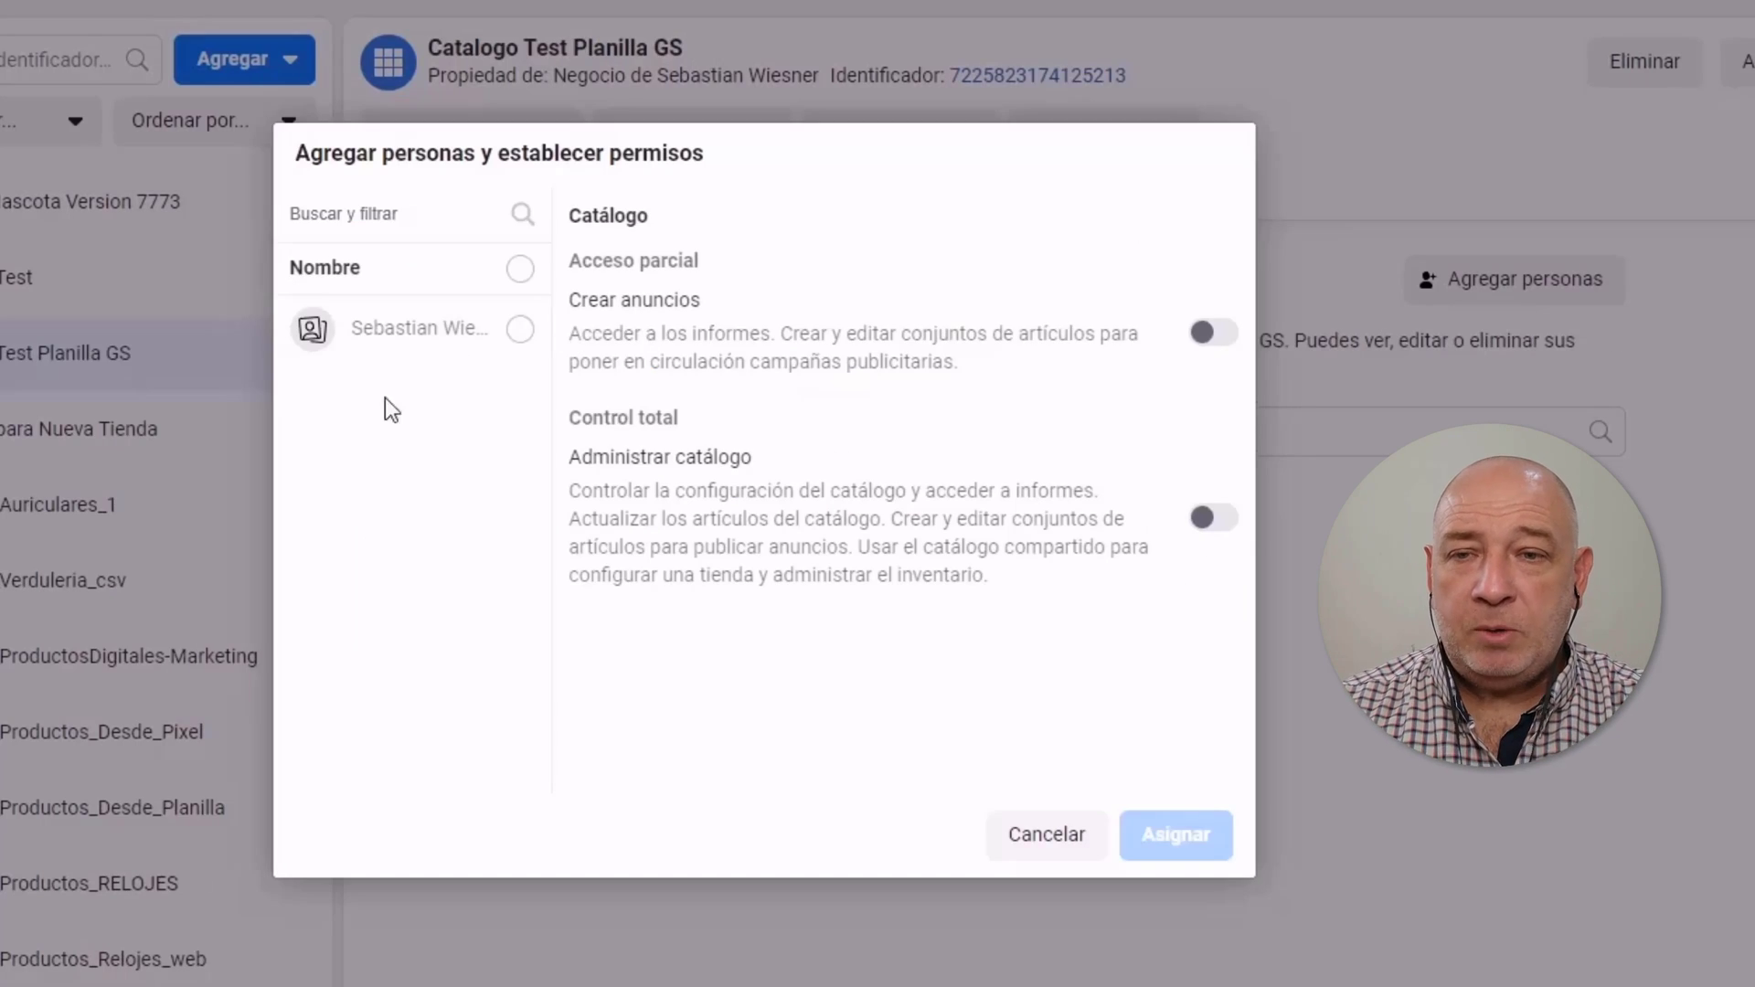
- Assign the listed person full control of the new catalog with the Administrar catálogo permission
{"action": "left_click", "coordinate": [521, 329]}
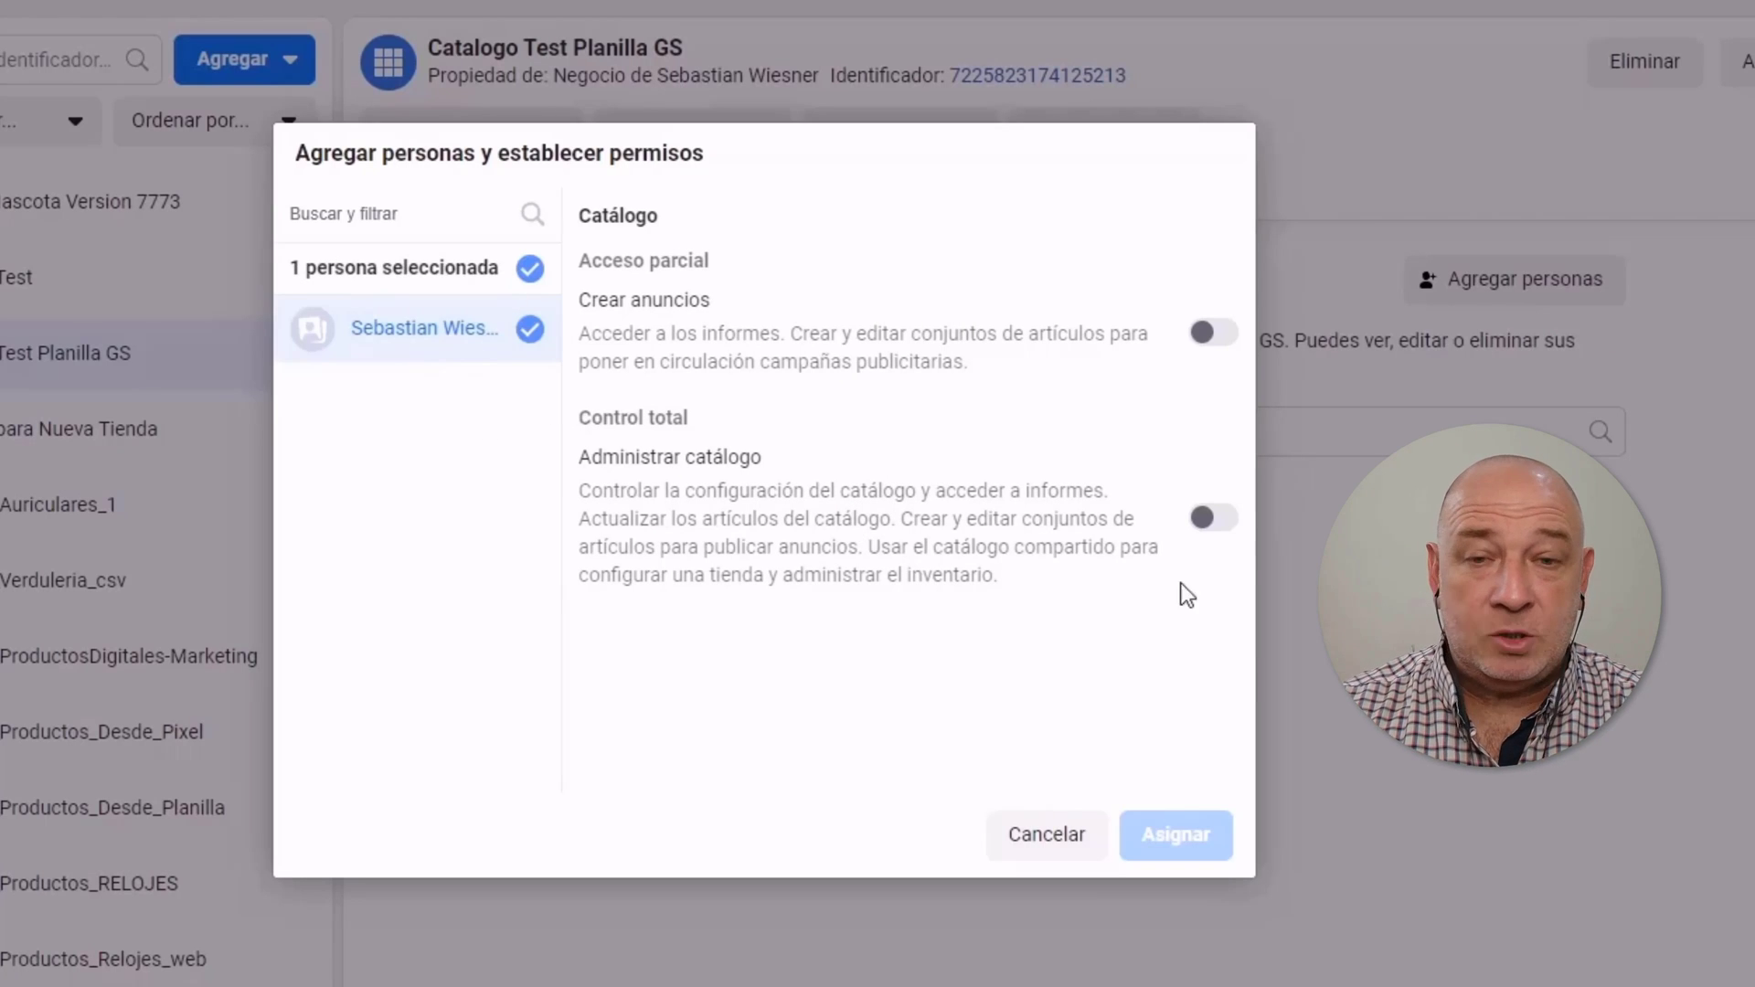
{"action": "left_click", "coordinate": [1220, 518]}
{"action": "left_click", "coordinate": [1179, 835]}
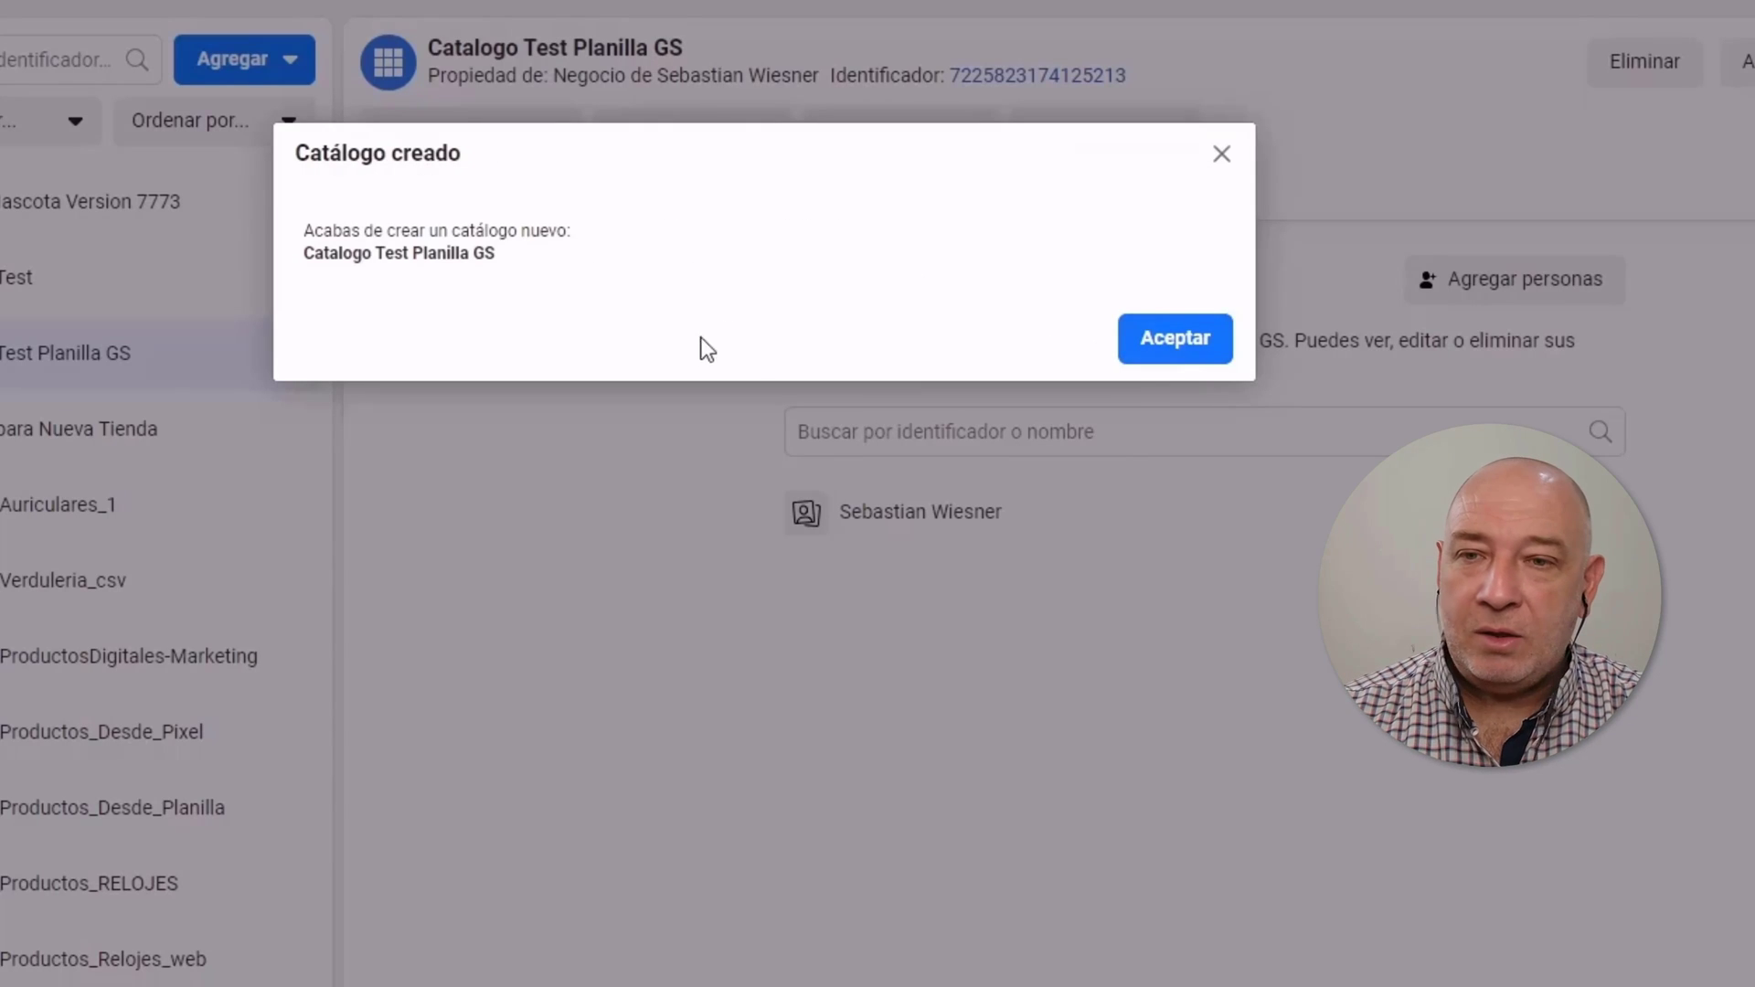
{"action": "left_click", "coordinate": [1175, 338]}
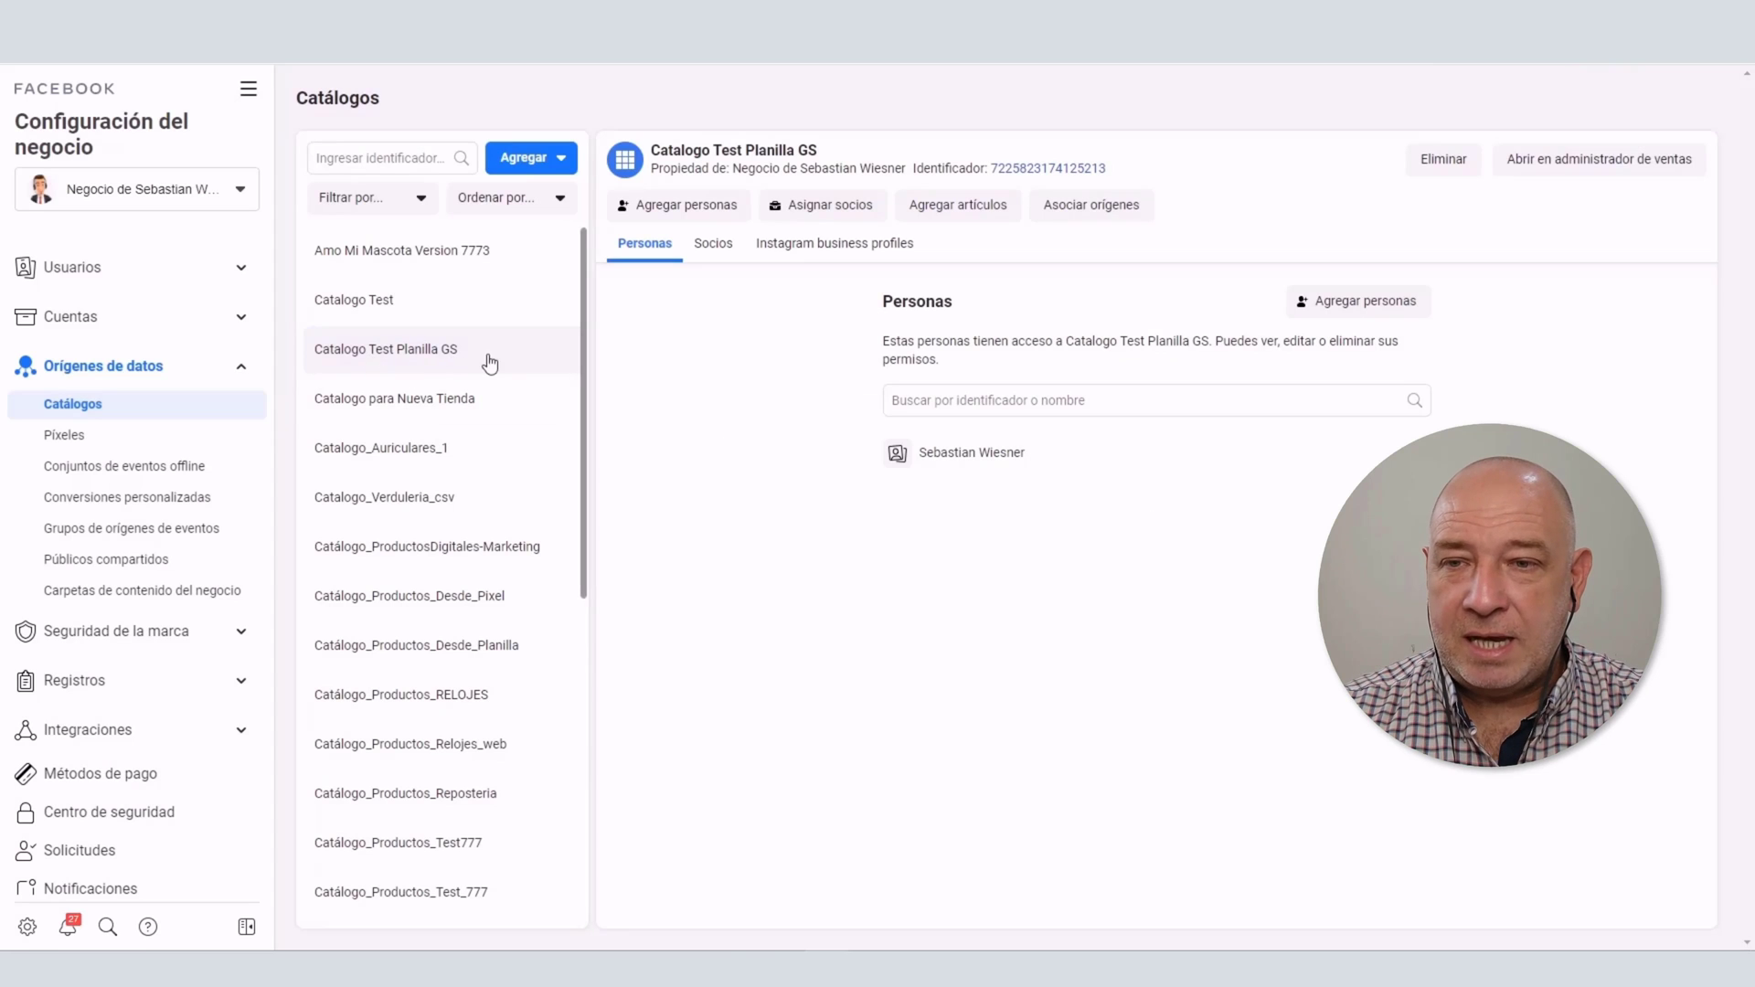
- Open Catalogo Test Planilla GS in the Administrador de ventas, dismiss the translation pop-up, and glance at the product spreadsheet
{"action": "left_click", "coordinate": [1621, 177]}
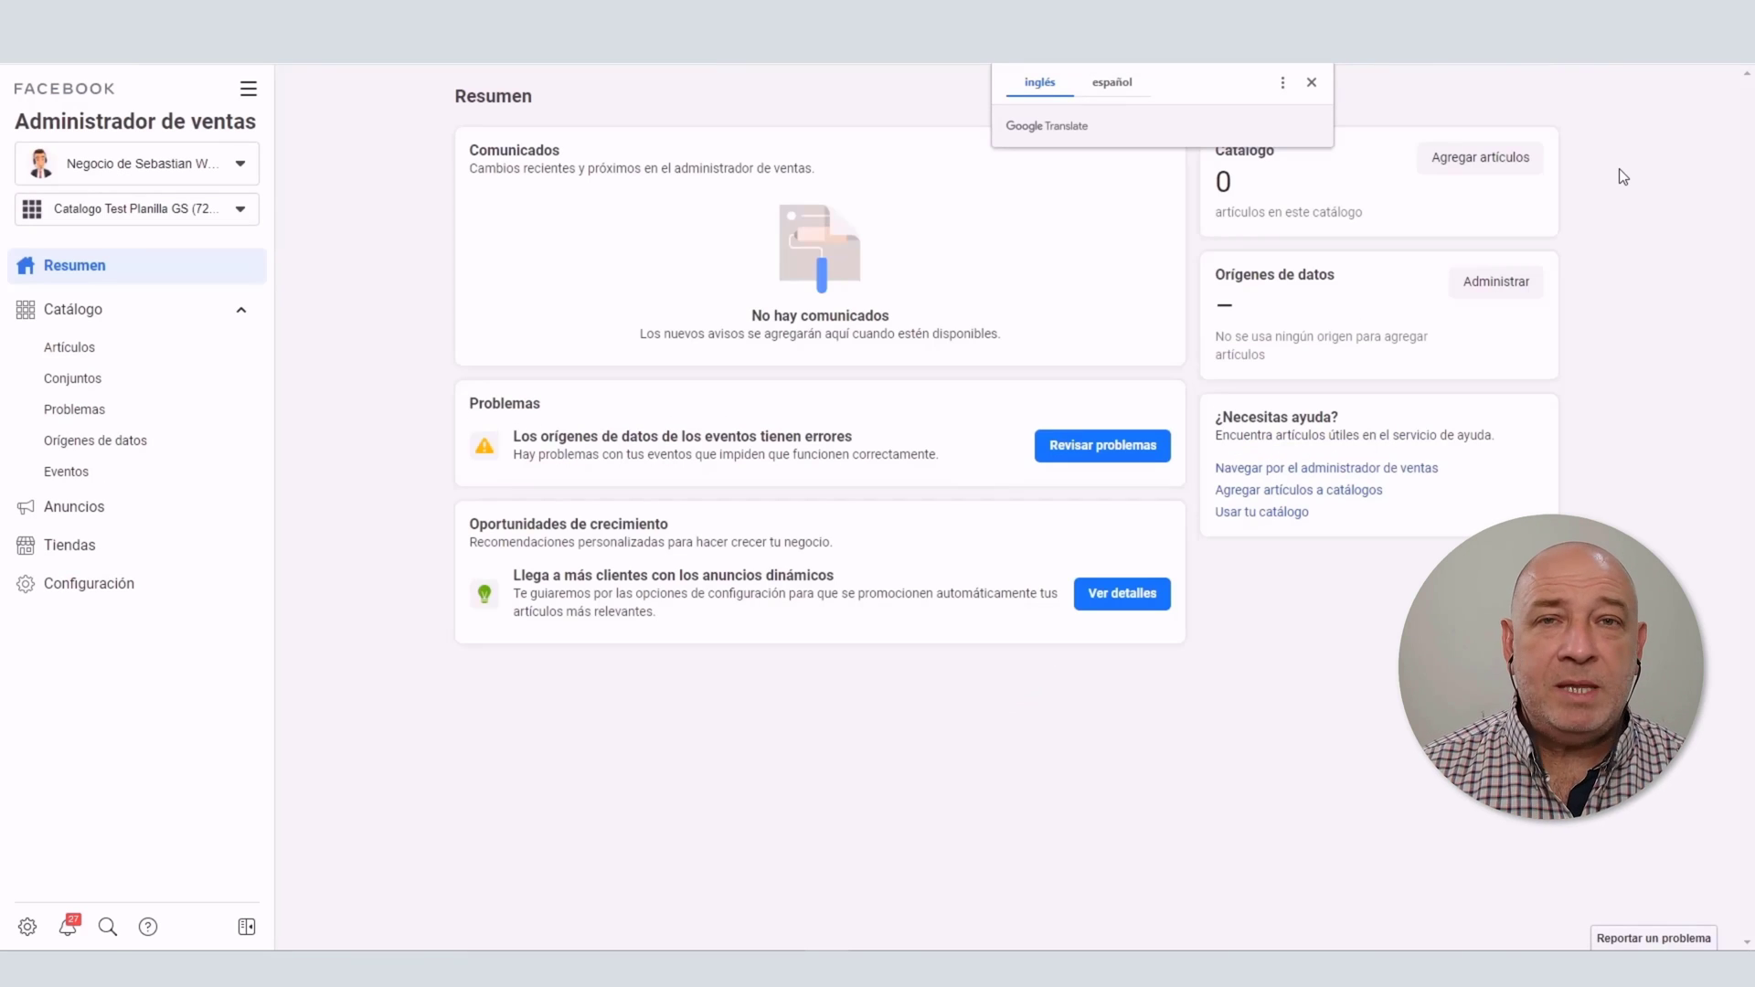
{"action": "left_click", "coordinate": [1312, 83]}
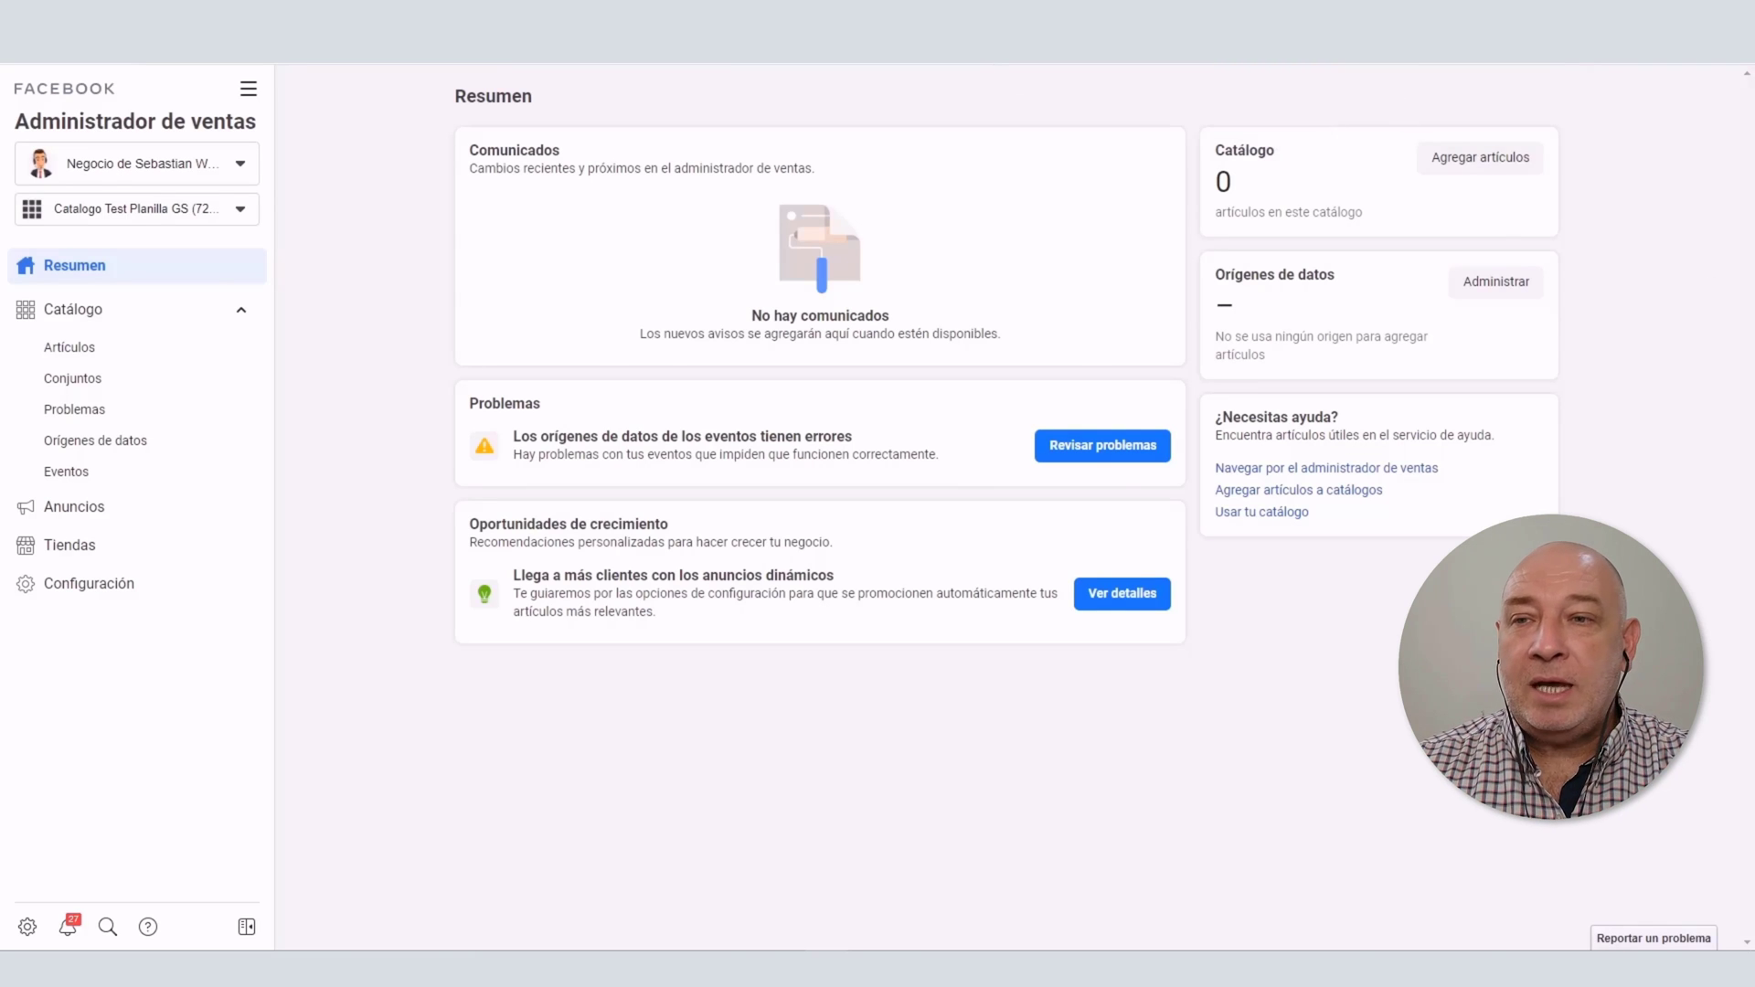
{"action": "key", "text": "ctrl+Tab"}
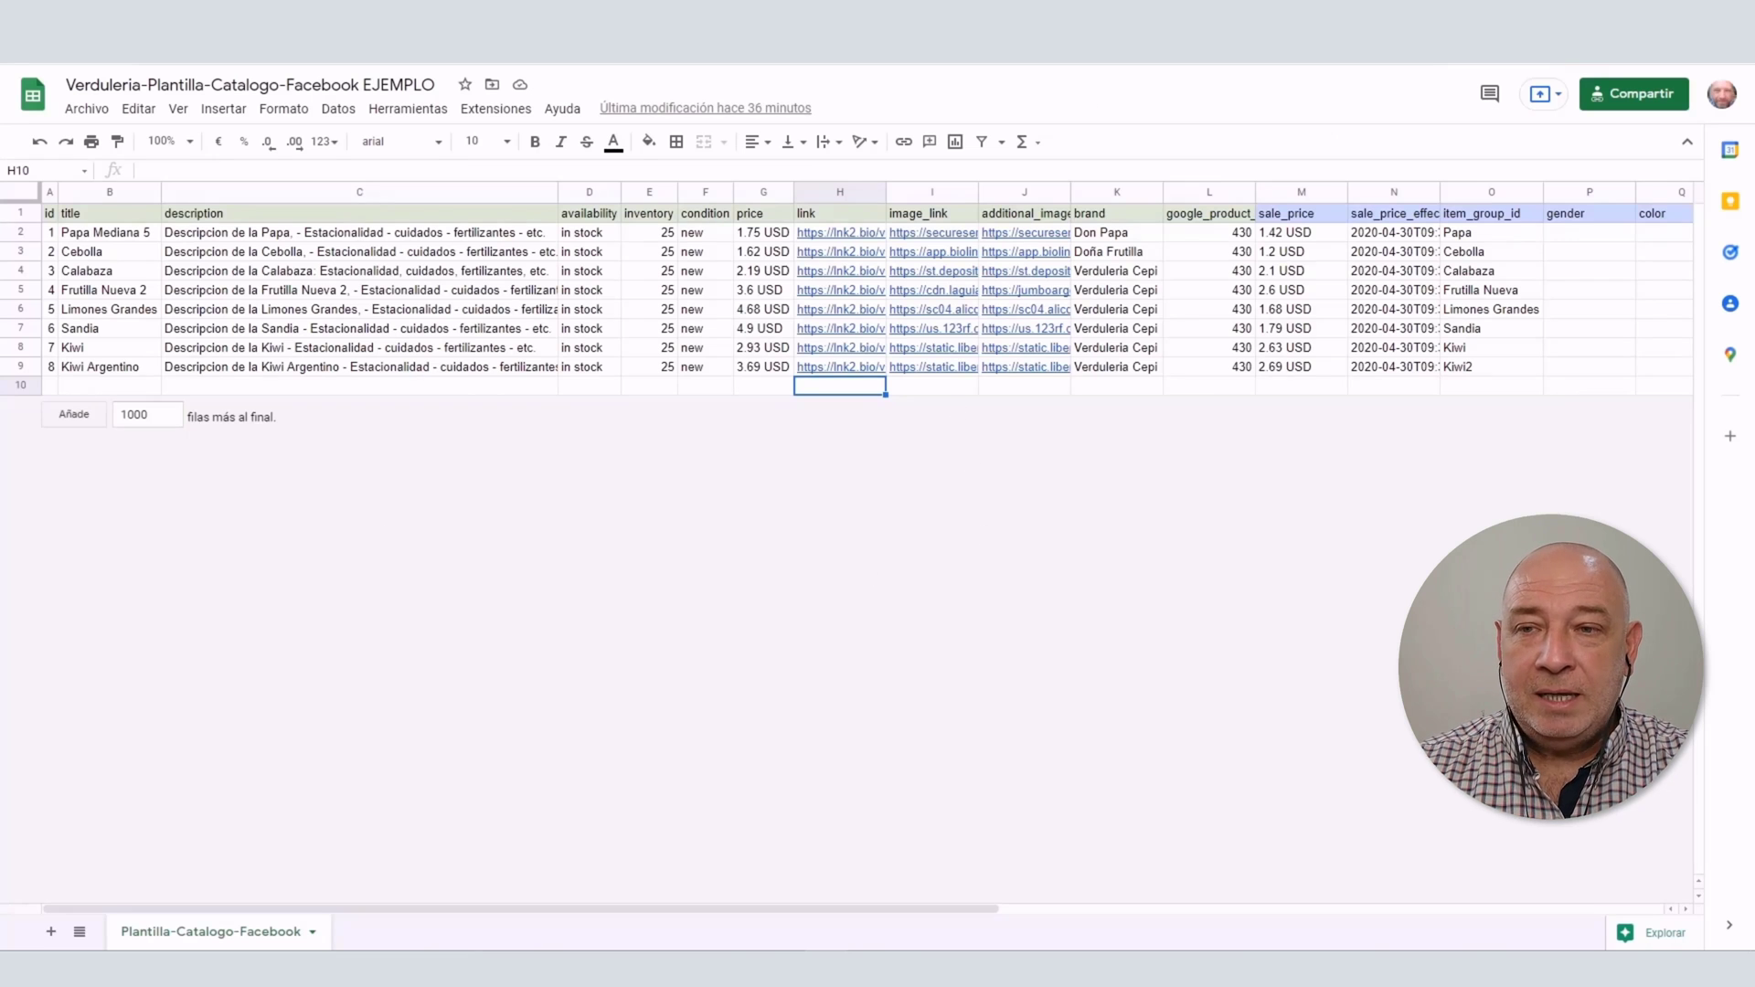
{"action": "key", "text": "ctrl+shift+Tab"}
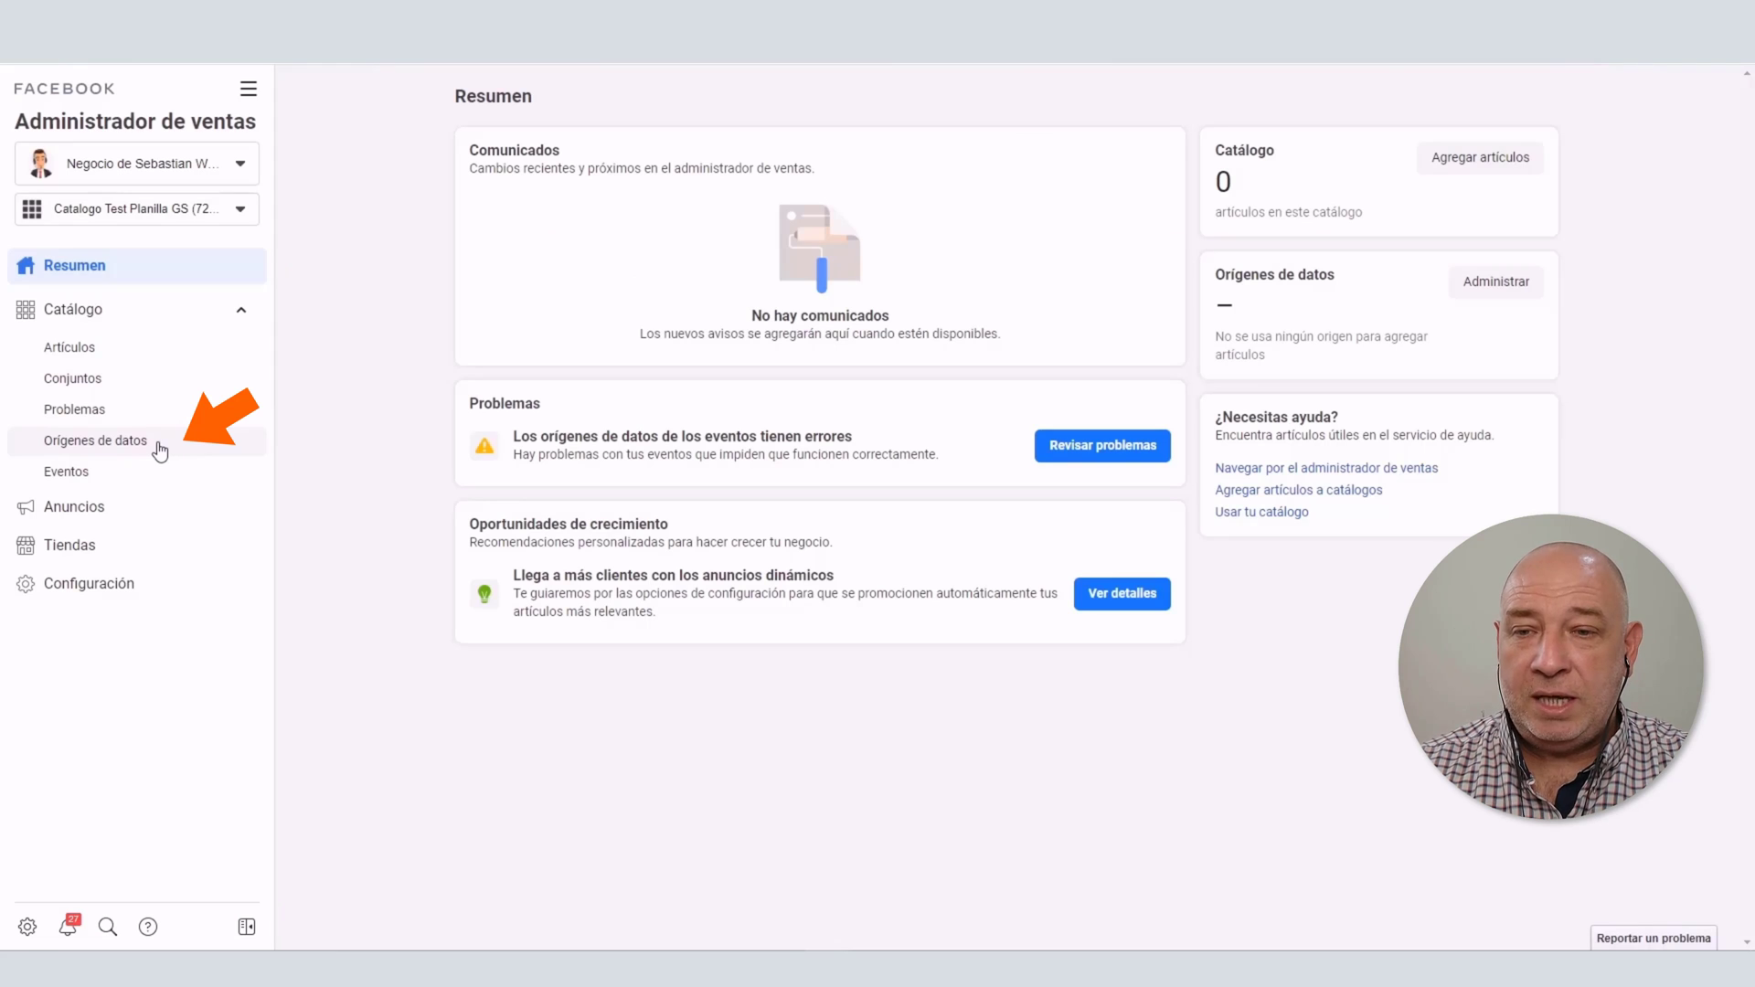
- From the catalog's data sources, start adding items through Lista de datos with Hojas de cálculo de Google as the upload option
{"action": "left_click", "coordinate": [139, 314]}
{"action": "left_click", "coordinate": [120, 320]}
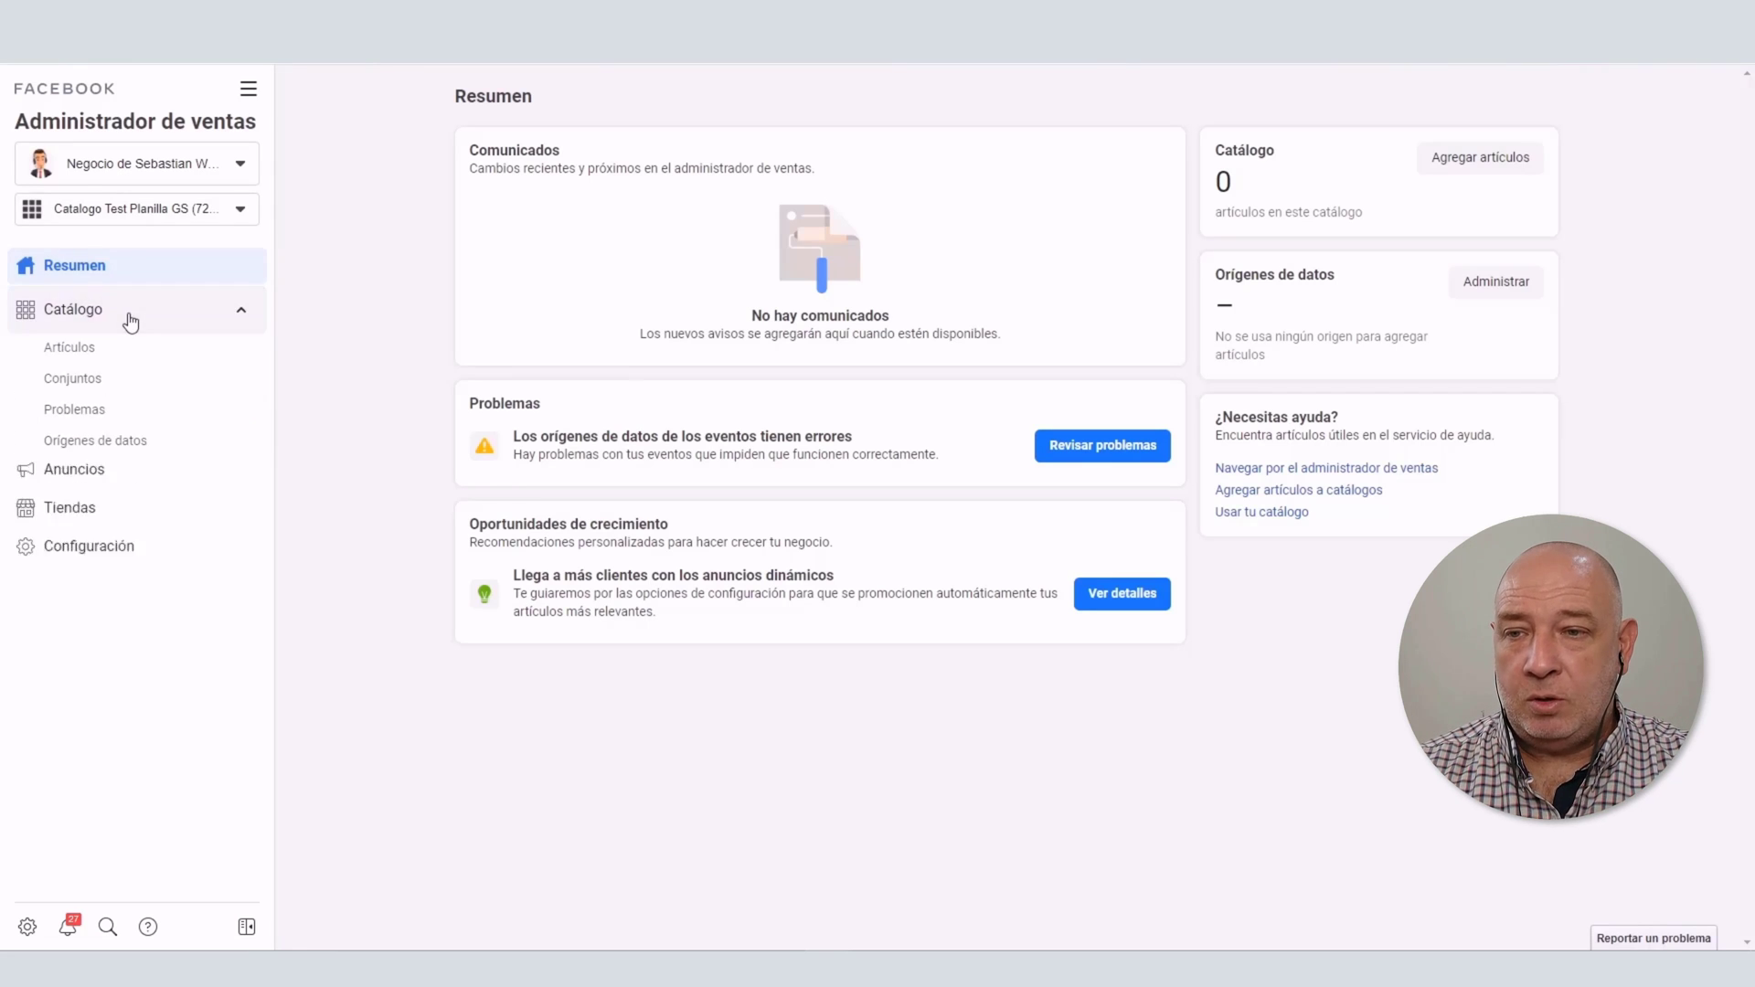
{"action": "left_click", "coordinate": [168, 448]}
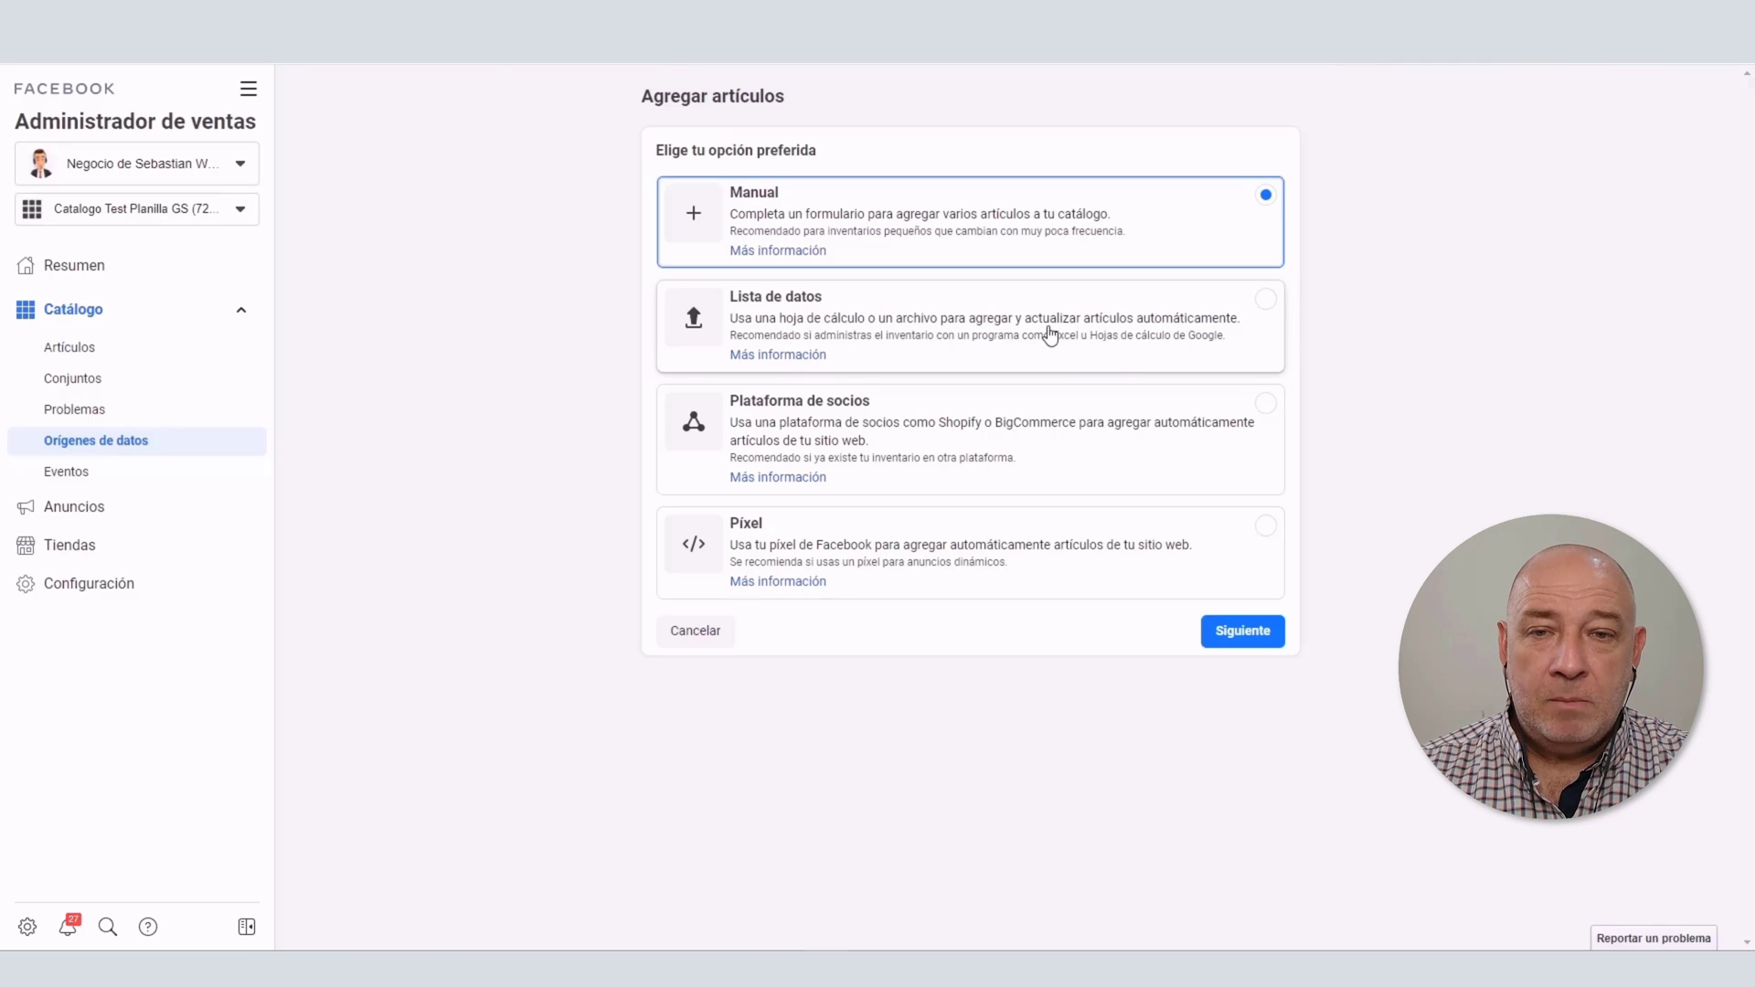
{"action": "left_click", "coordinate": [1193, 343]}
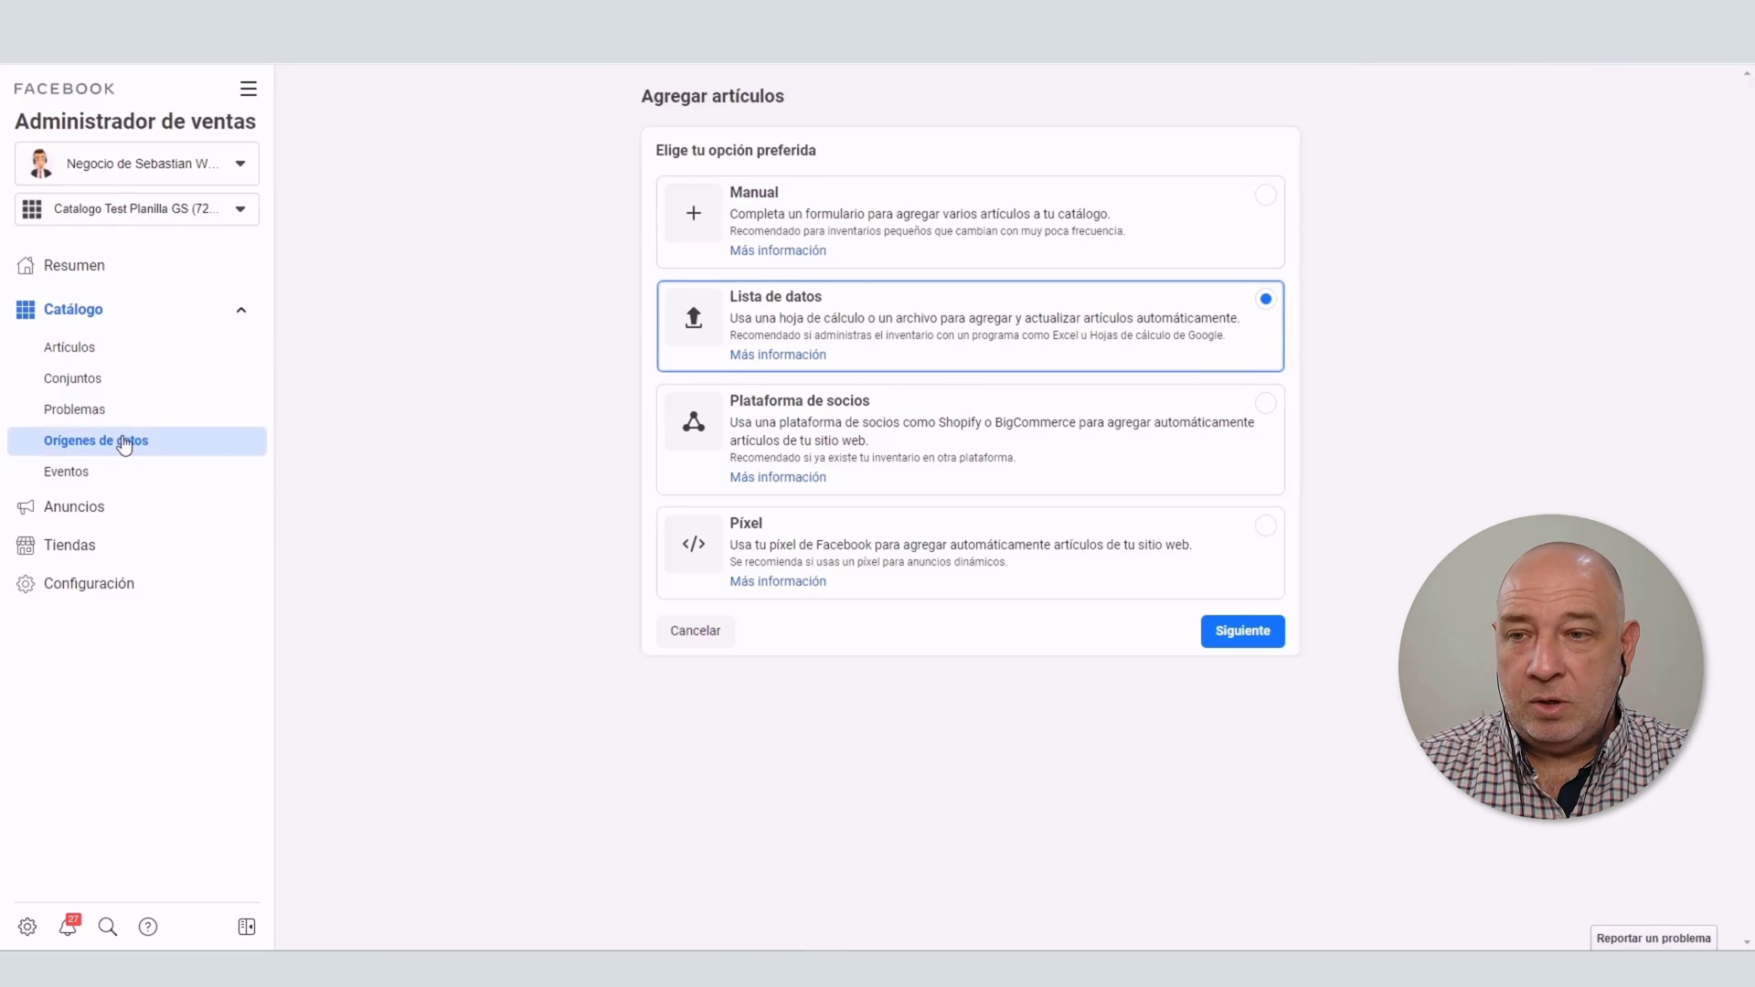
{"action": "left_click", "coordinate": [1260, 631]}
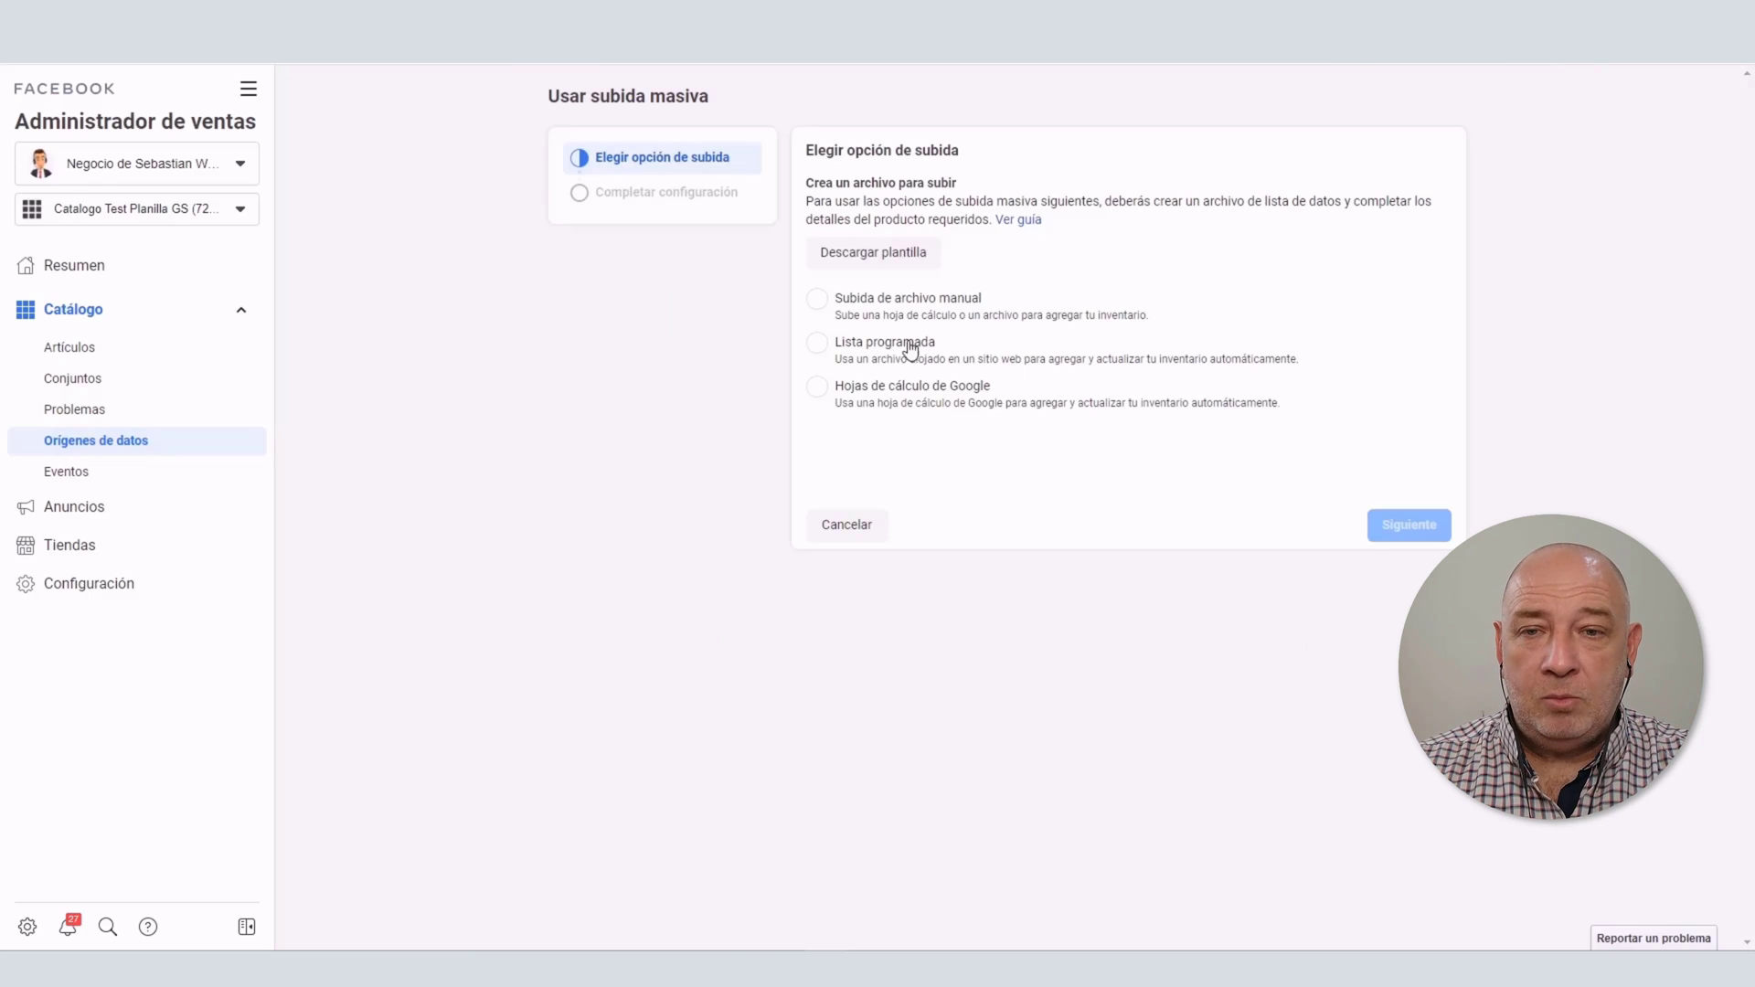
{"action": "left_click", "coordinate": [942, 410]}
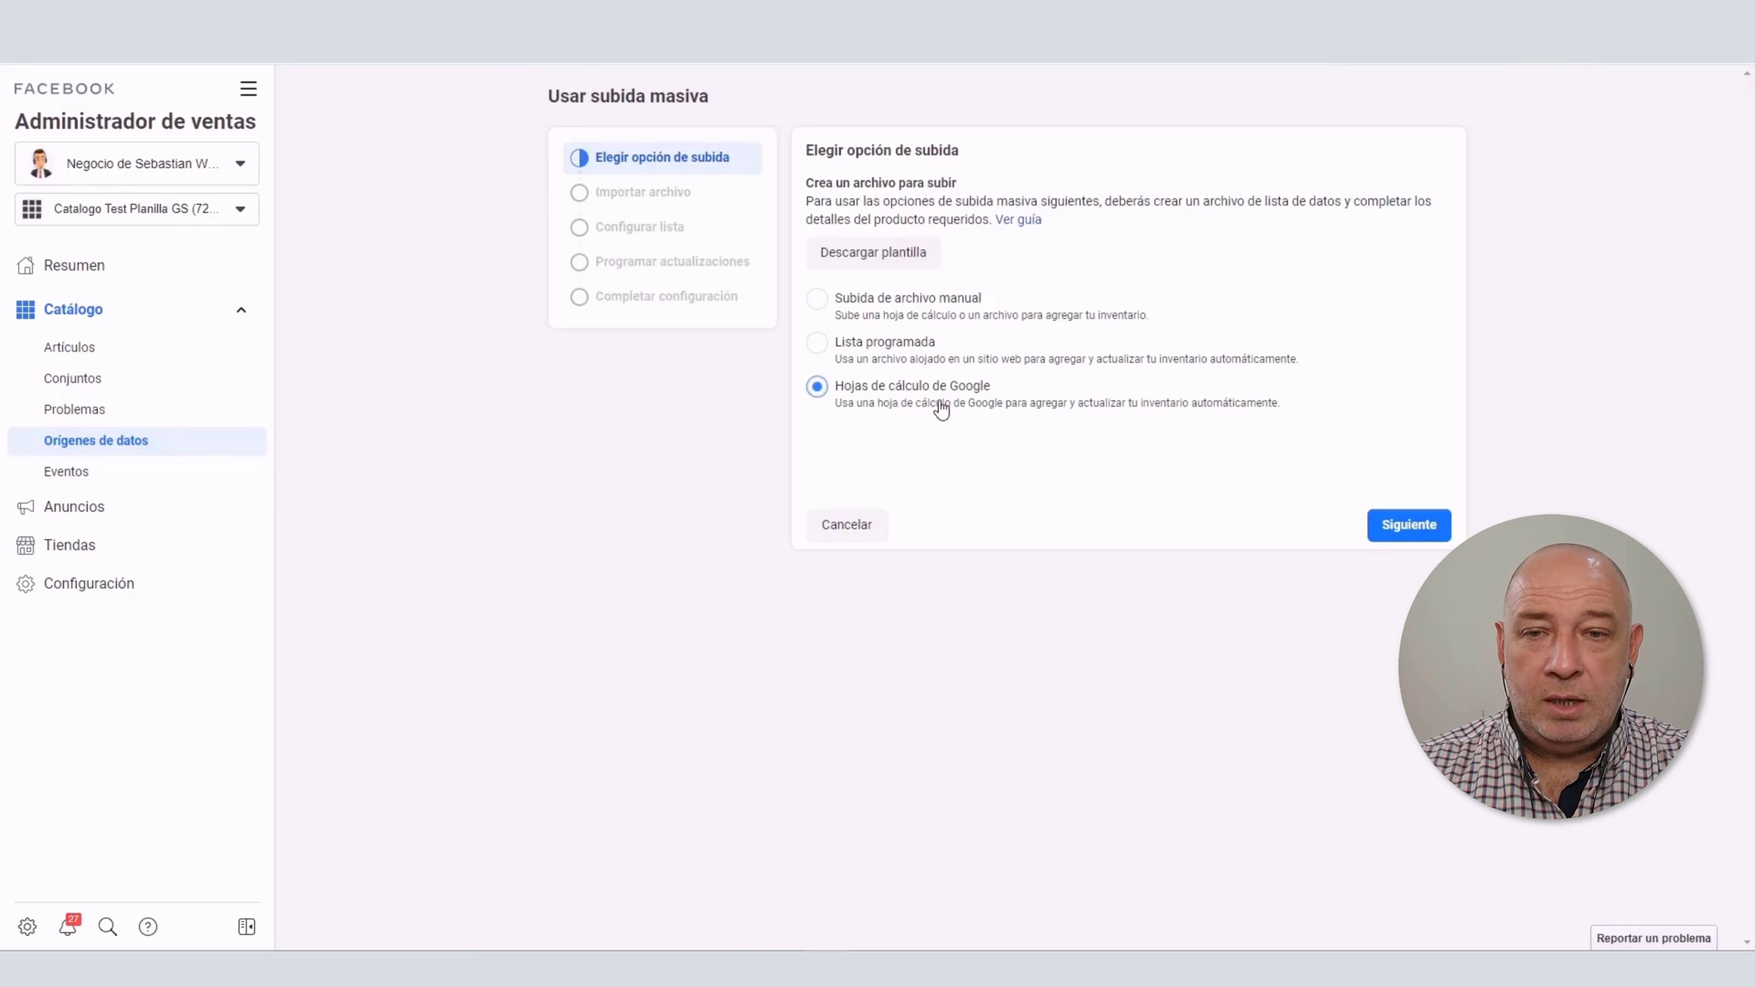
{"action": "left_click", "coordinate": [1420, 536]}
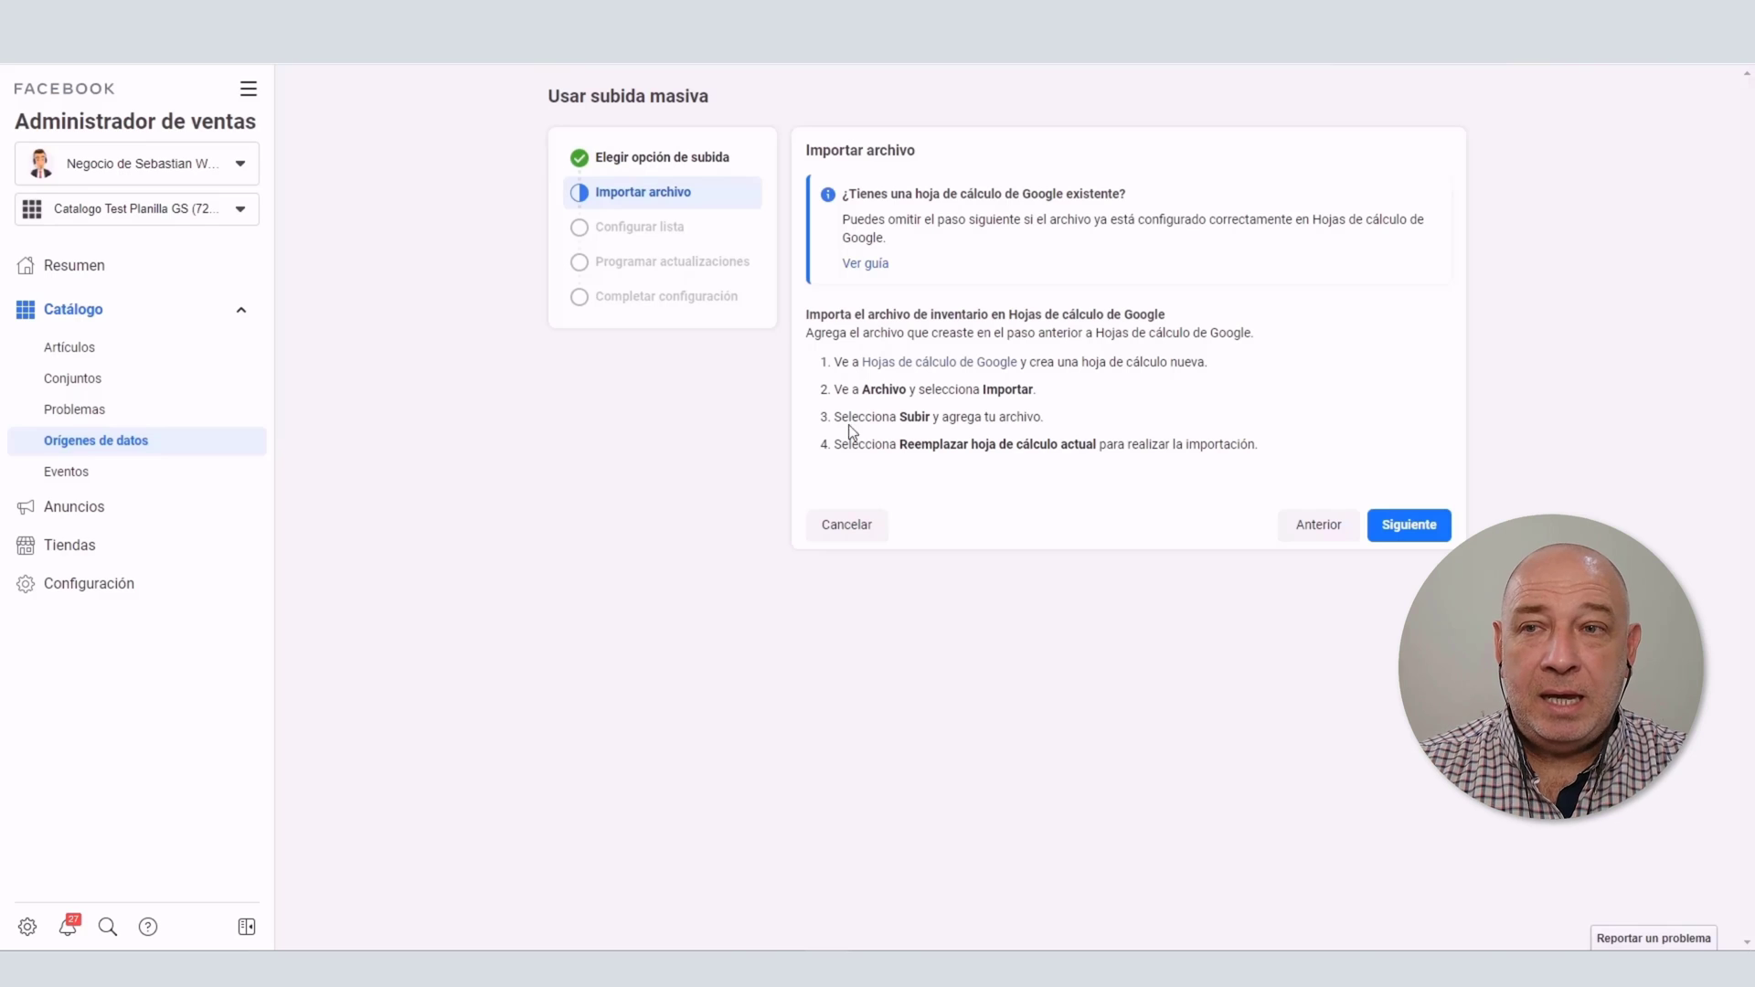
- Check the Verduleria-Plantilla-Catalogo-Facebook EJEMPLO spreadsheet and its import option against the instructions, and continue past the Importar archivo stage
{"action": "key", "text": "ctrl+Tab"}
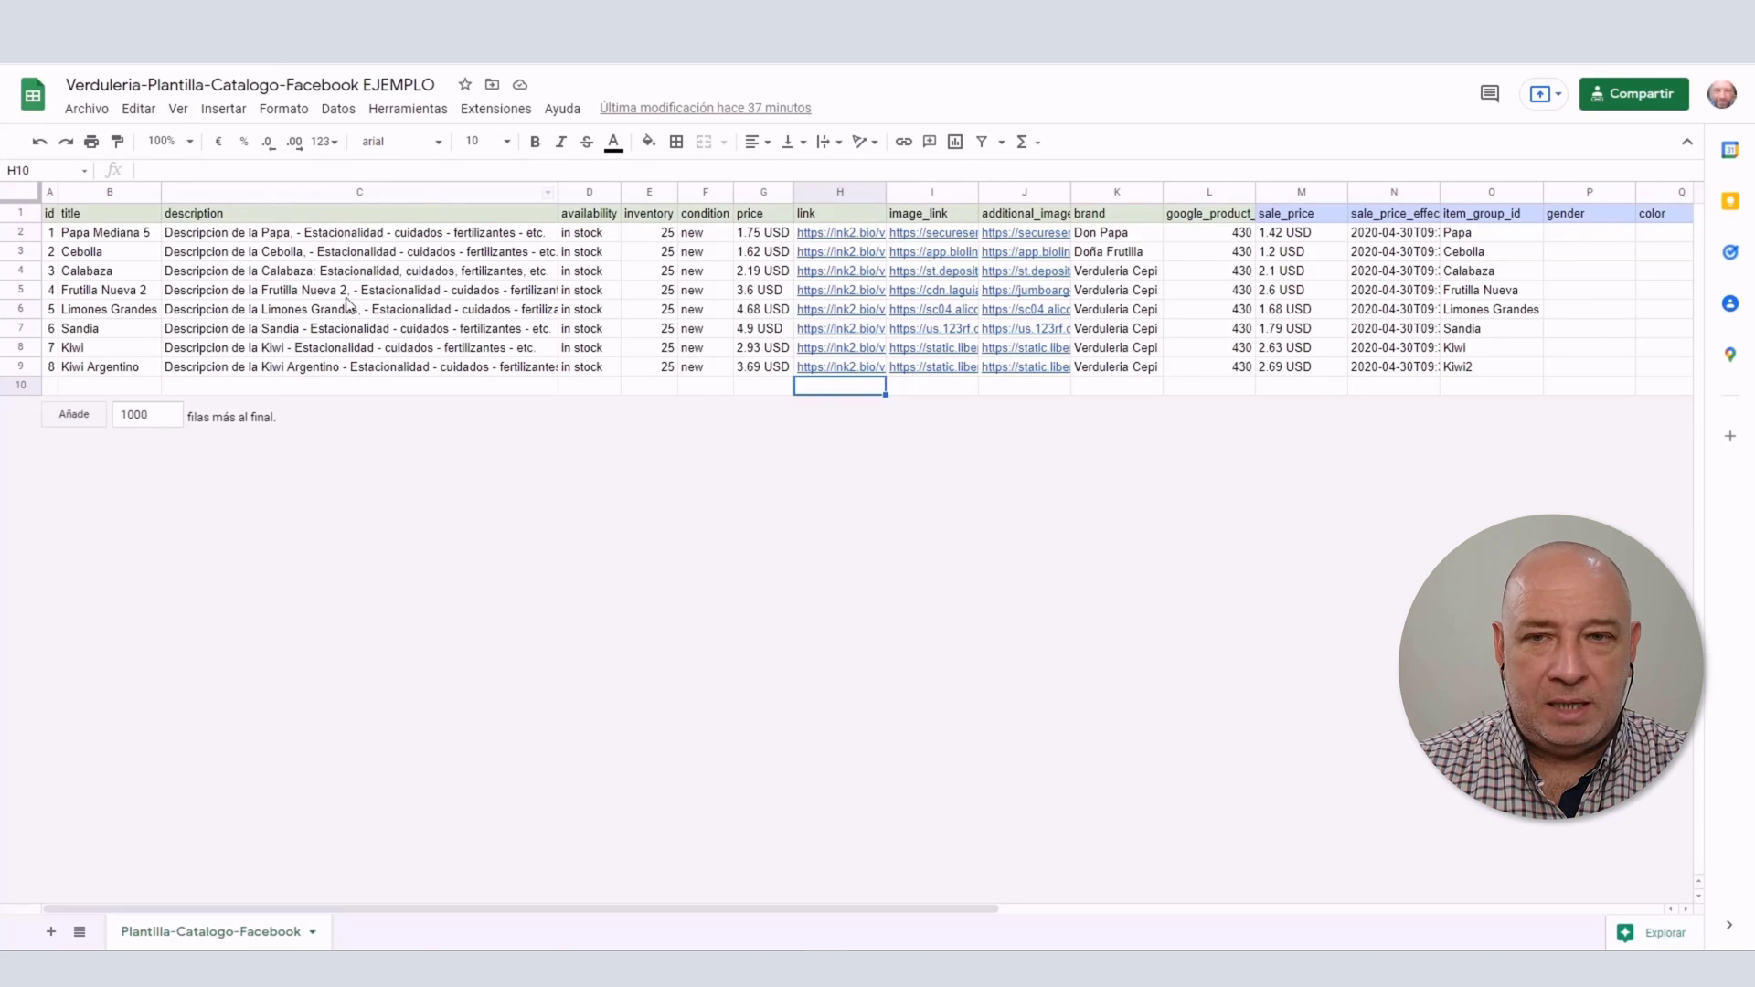
{"action": "key", "text": "ctrl+Tab"}
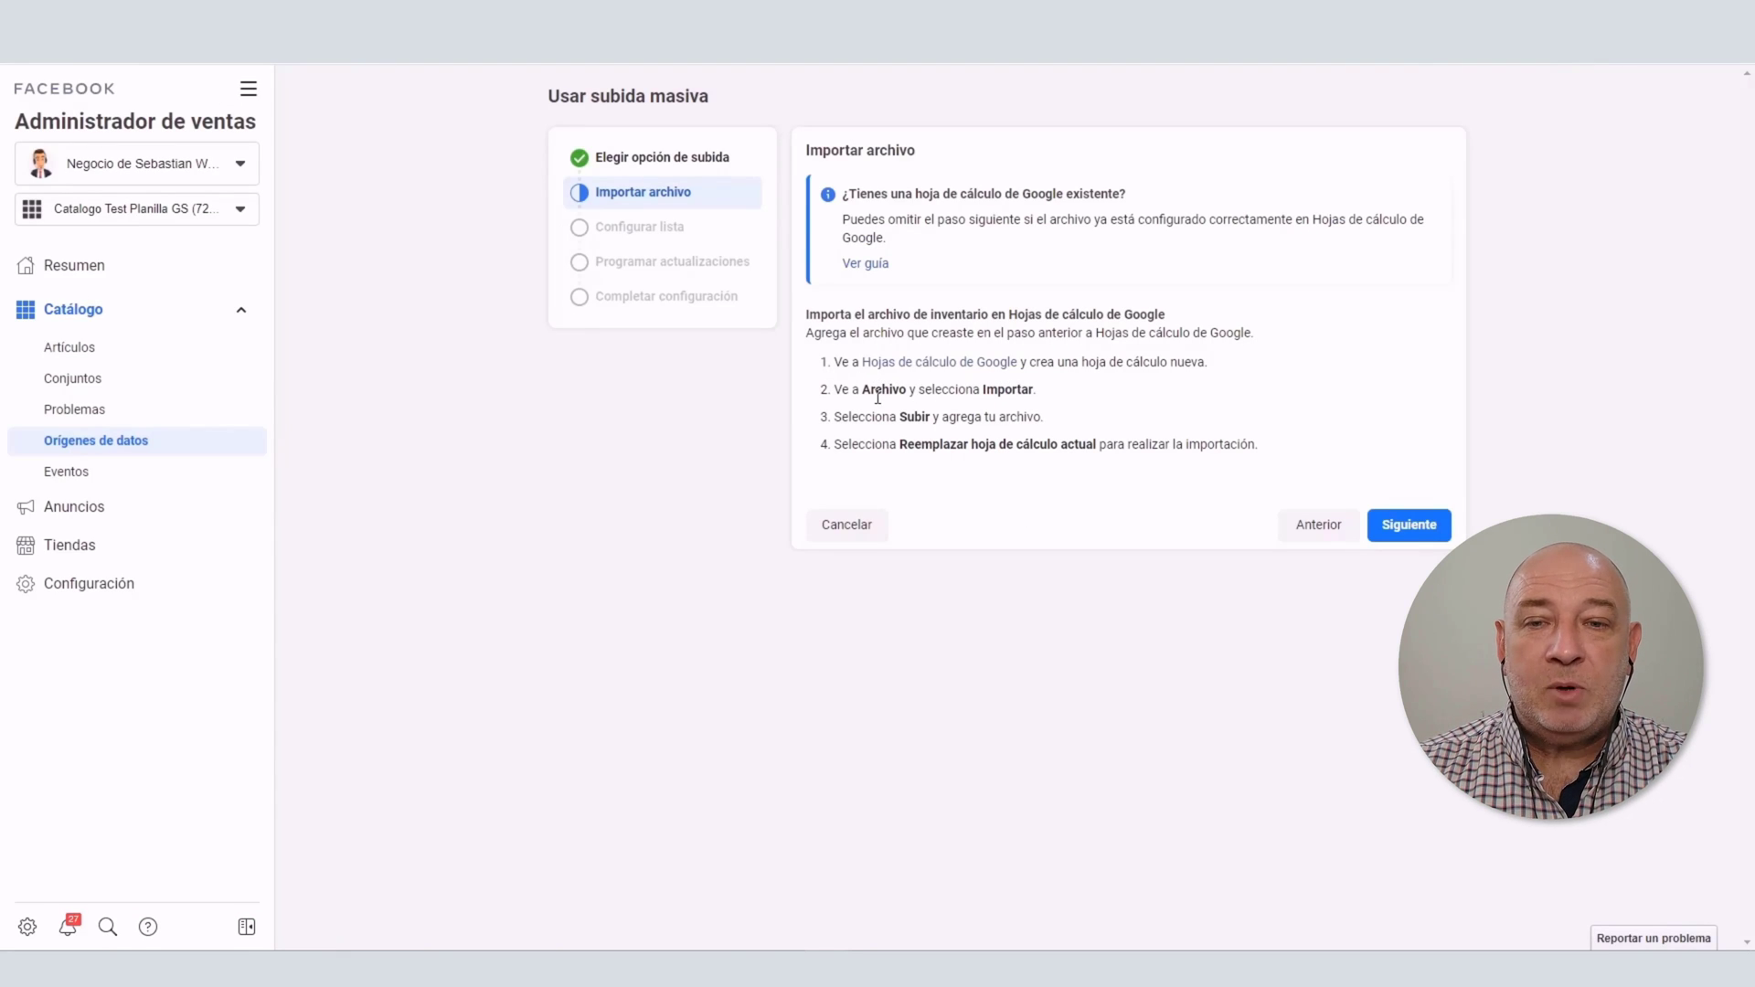
{"action": "key", "text": "ctrl+Tab"}
{"action": "left_click", "coordinate": [87, 109]}
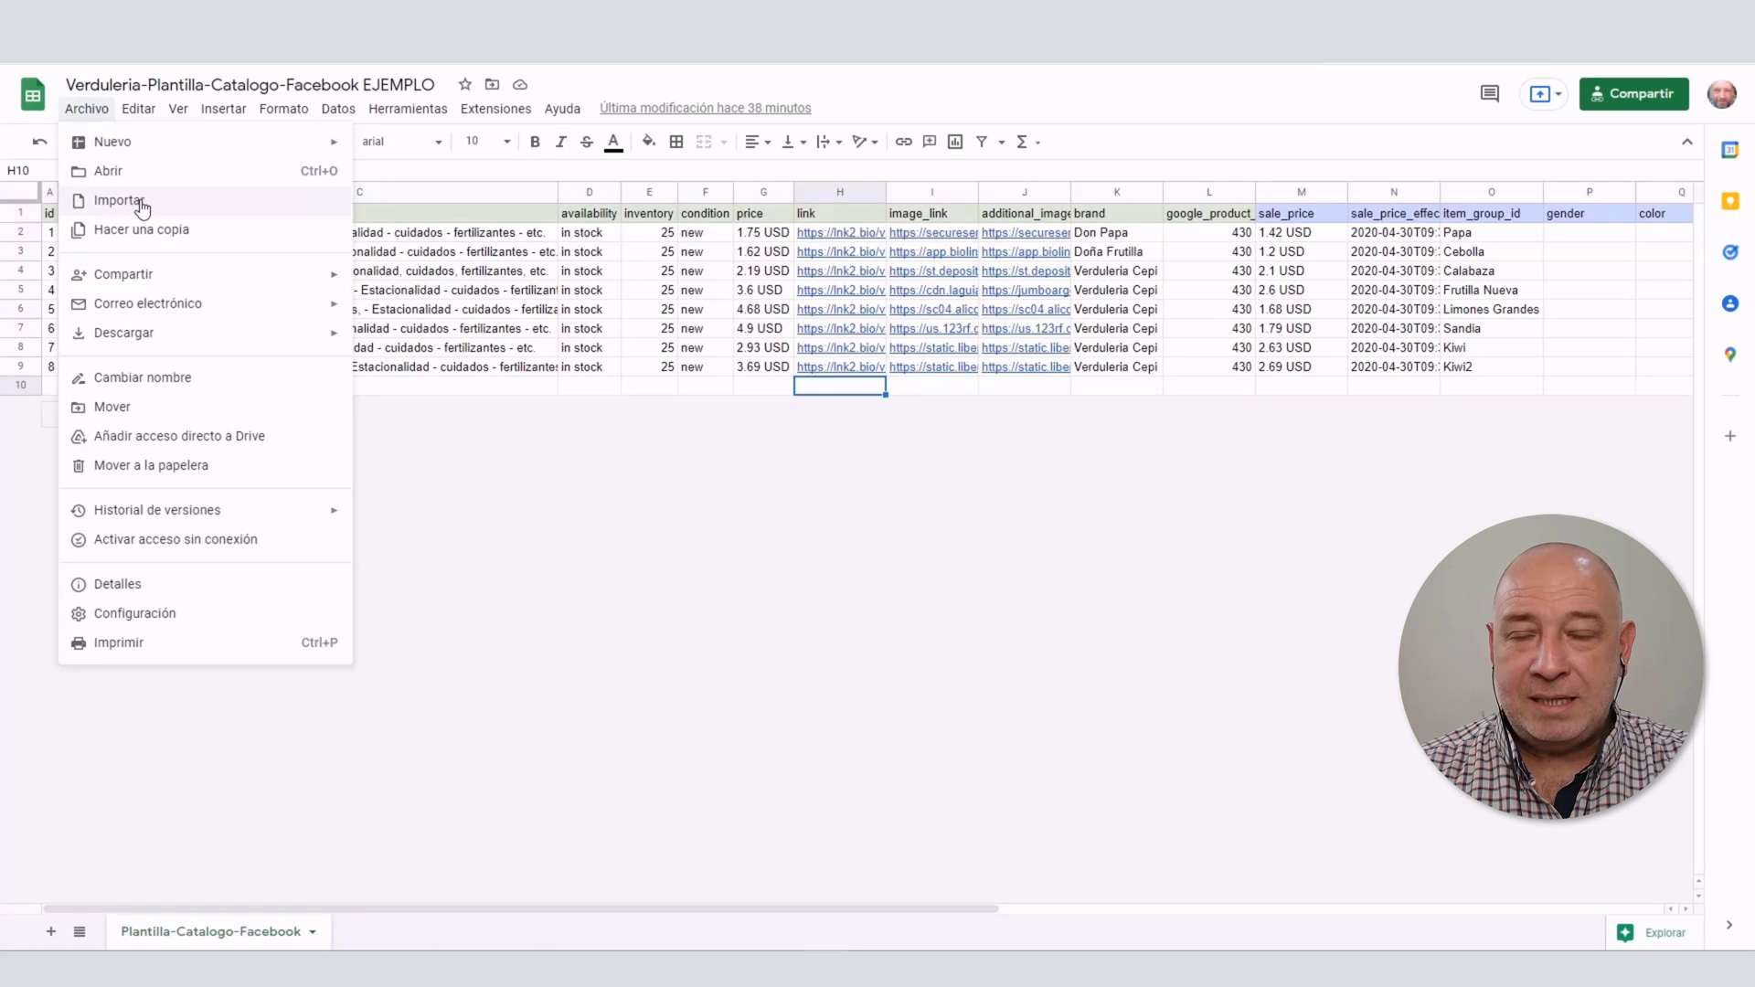
{"action": "left_click", "coordinate": [869, 647]}
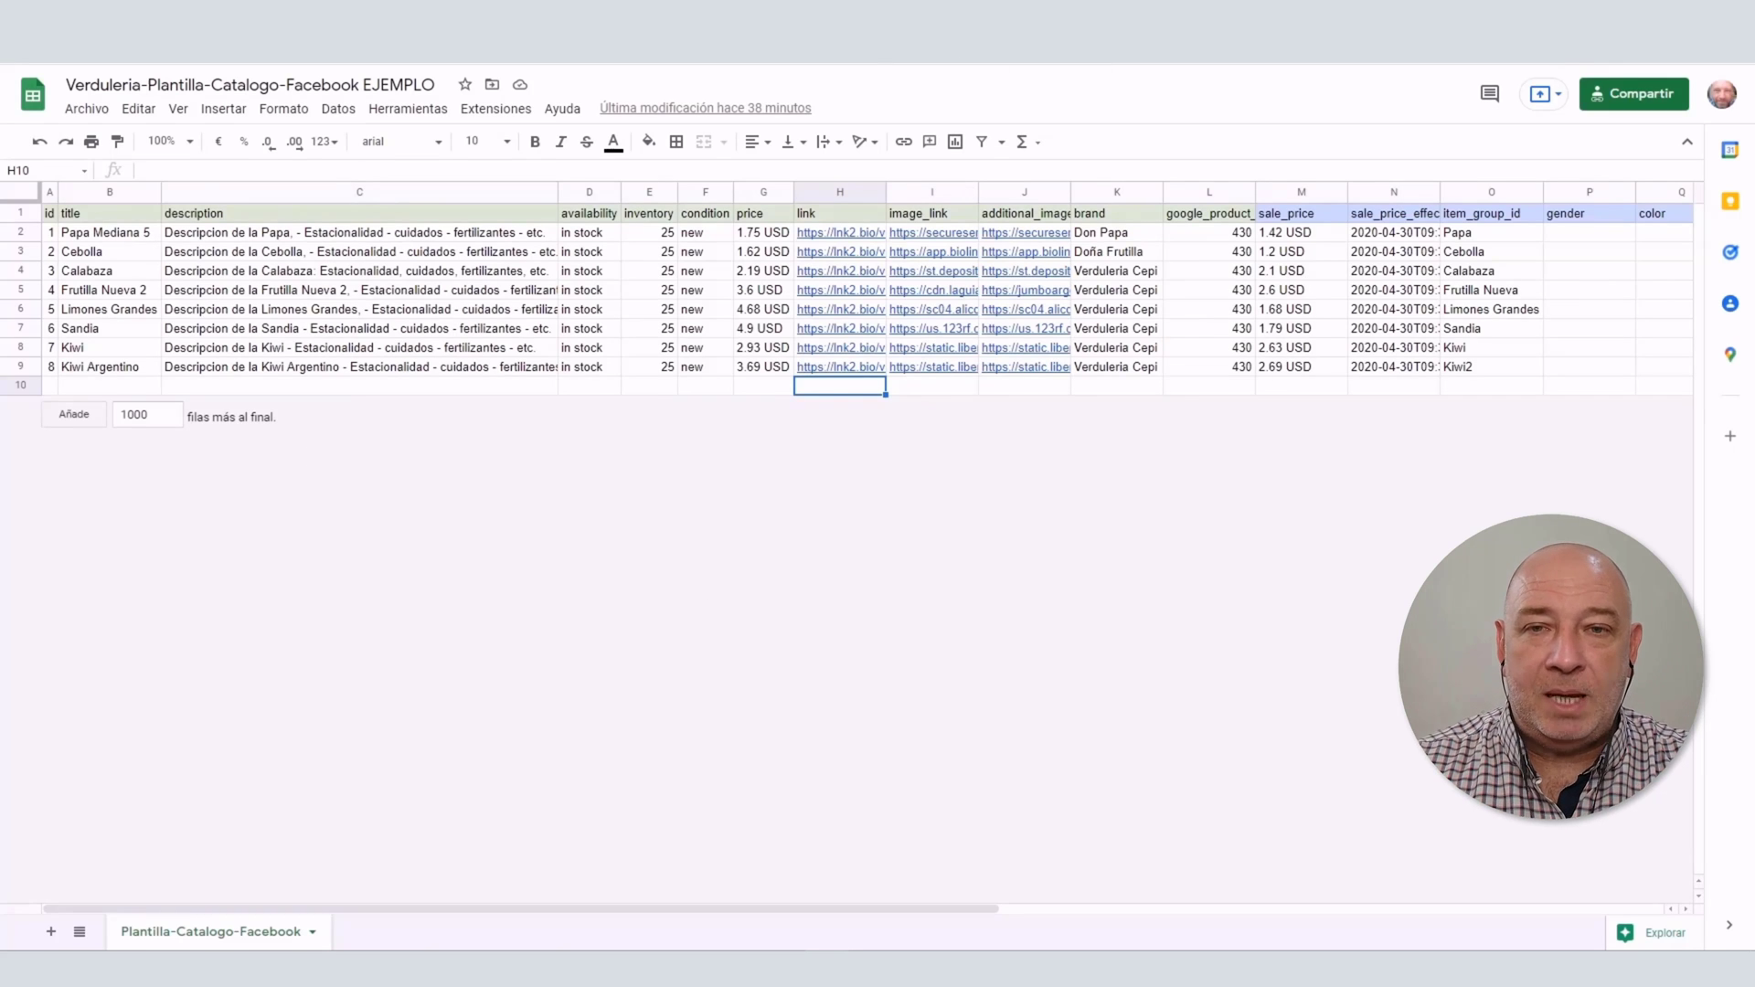
{"action": "key", "text": "ctrl+Tab"}
{"action": "left_click", "coordinate": [1413, 526]}
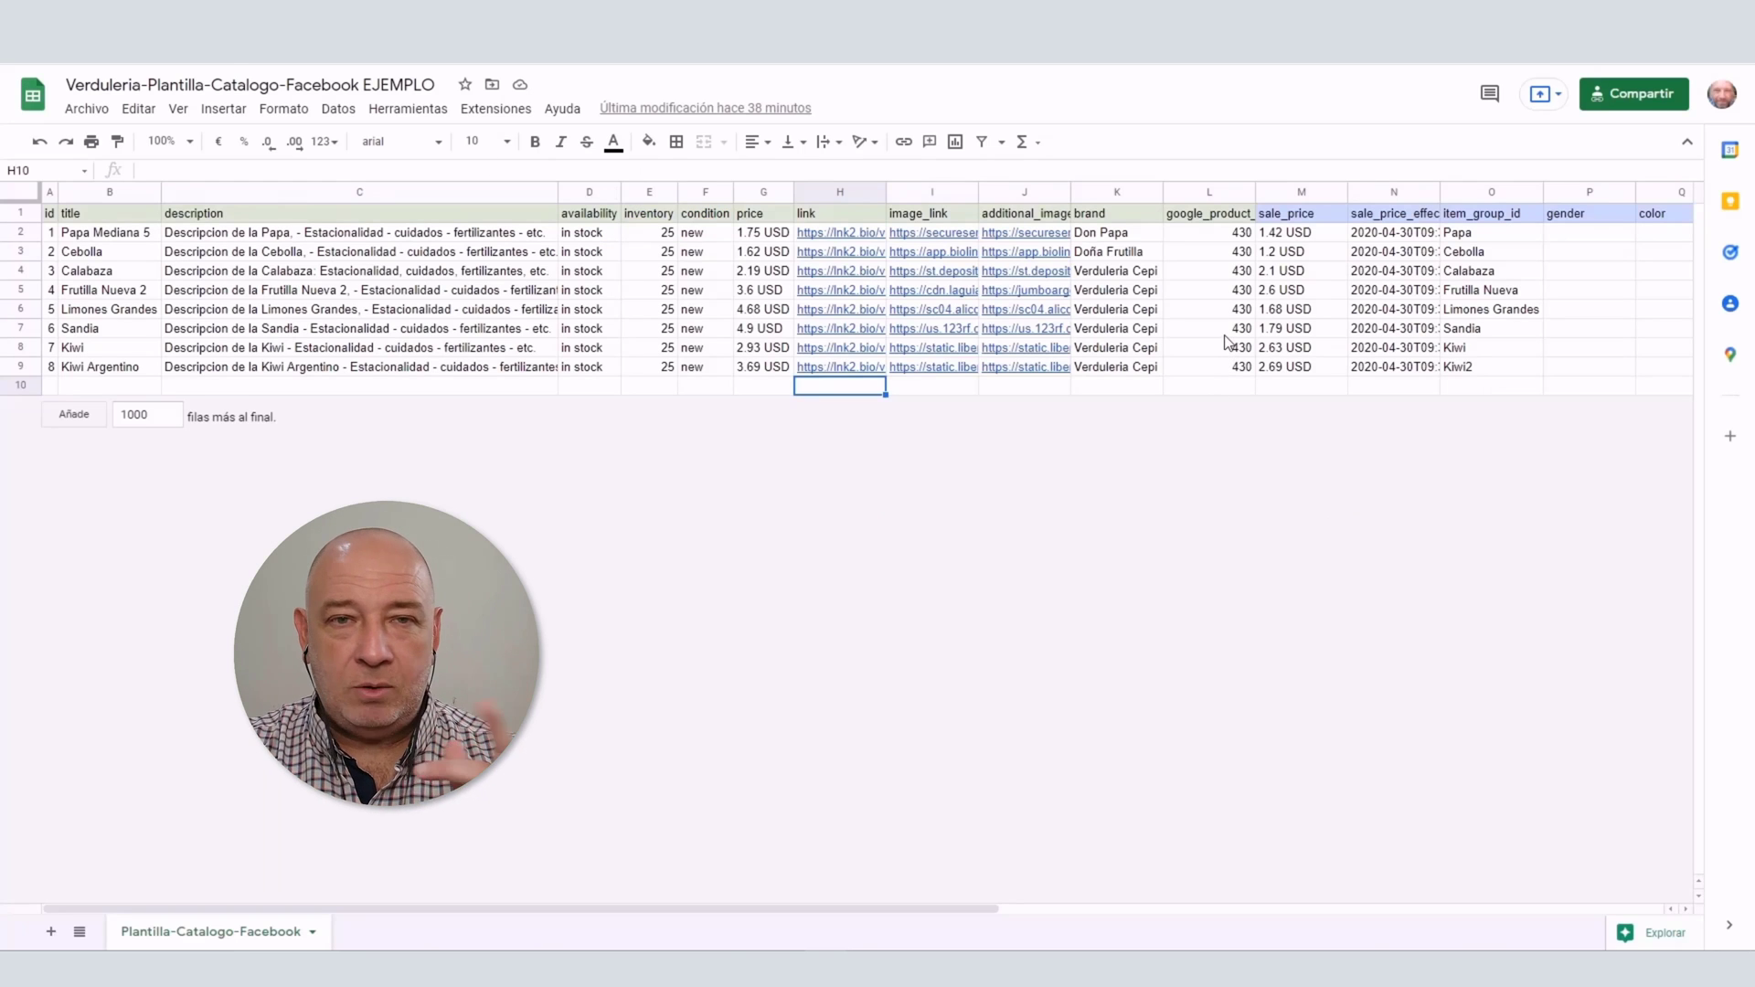
- In Google Sheets, share the Verduleria spreadsheet with anyone who has the link as Lector and copy the link
{"action": "left_click", "coordinate": [1644, 105]}
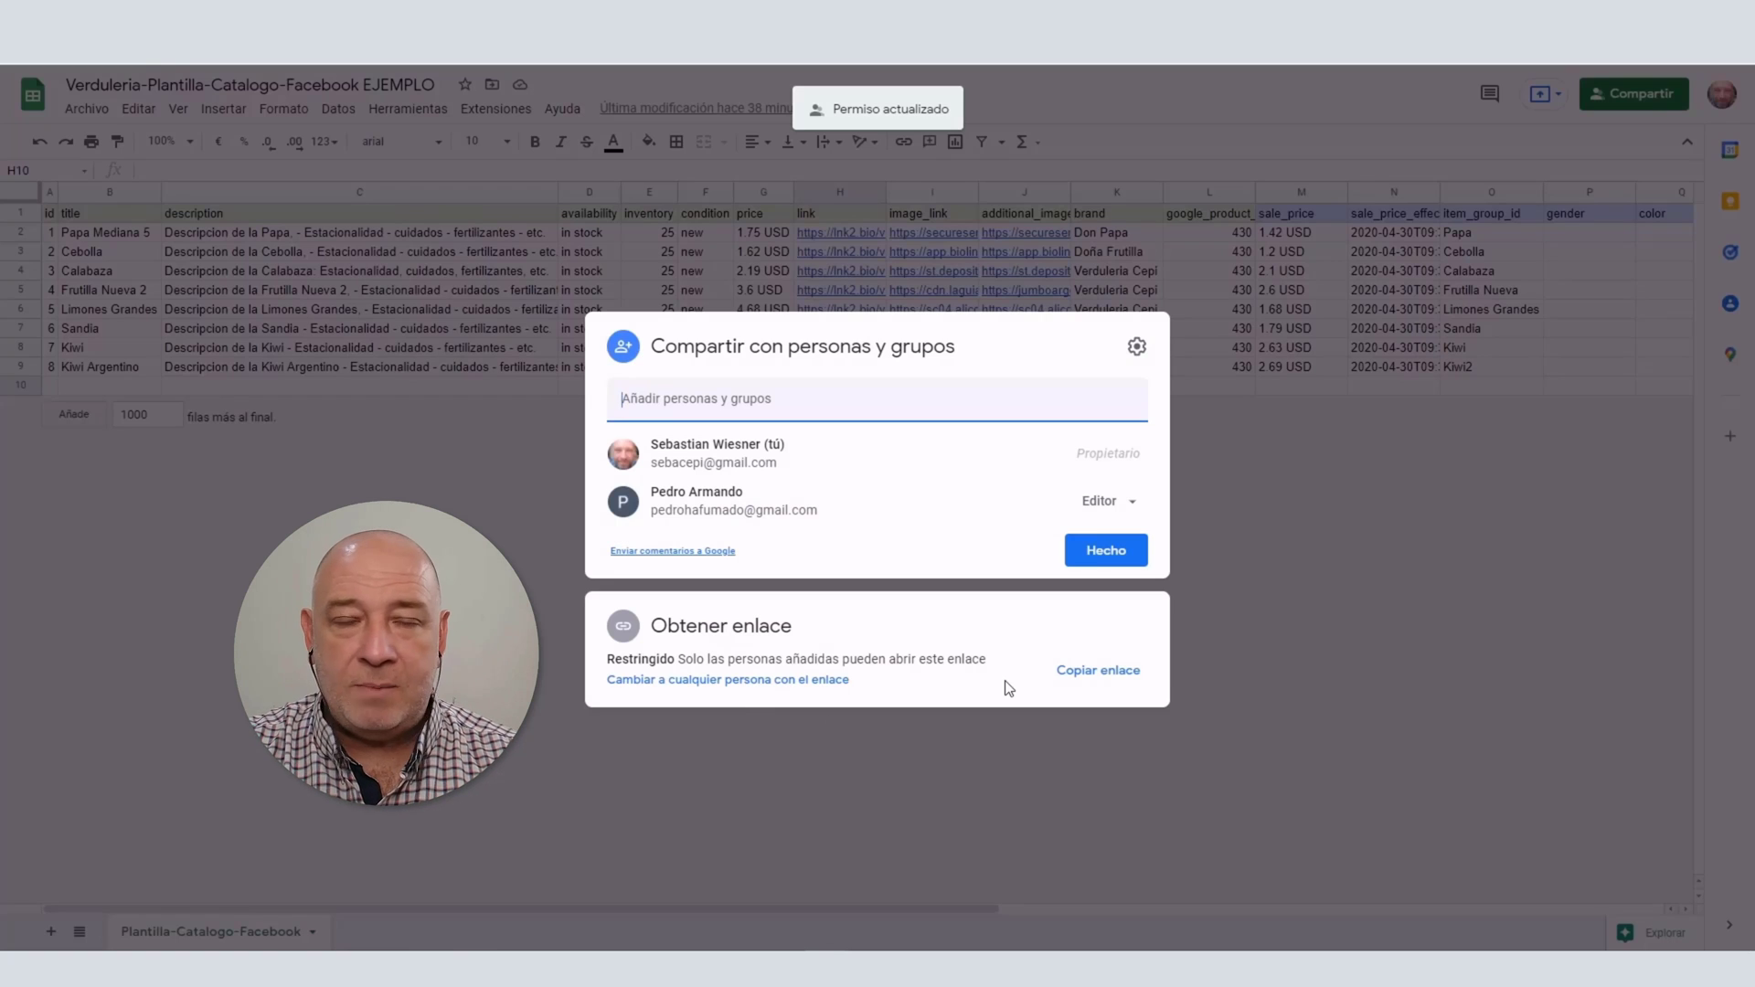
{"action": "left_click", "coordinate": [727, 681]}
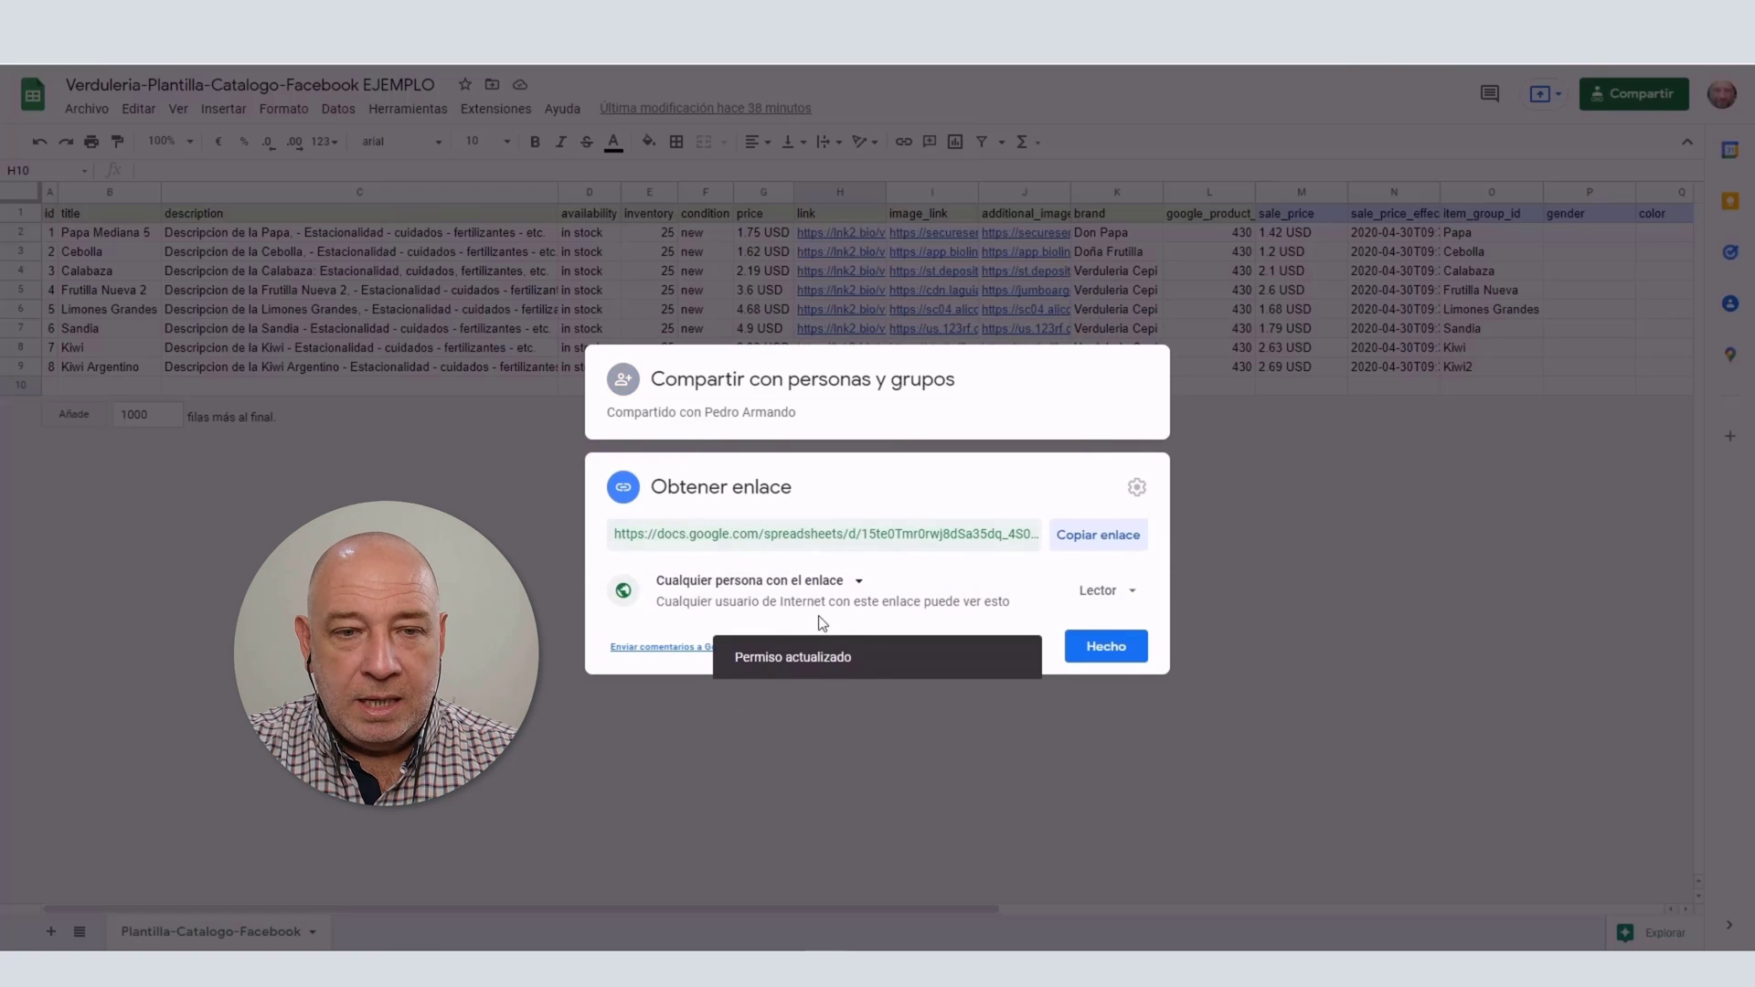
{"action": "left_click", "coordinate": [1134, 594]}
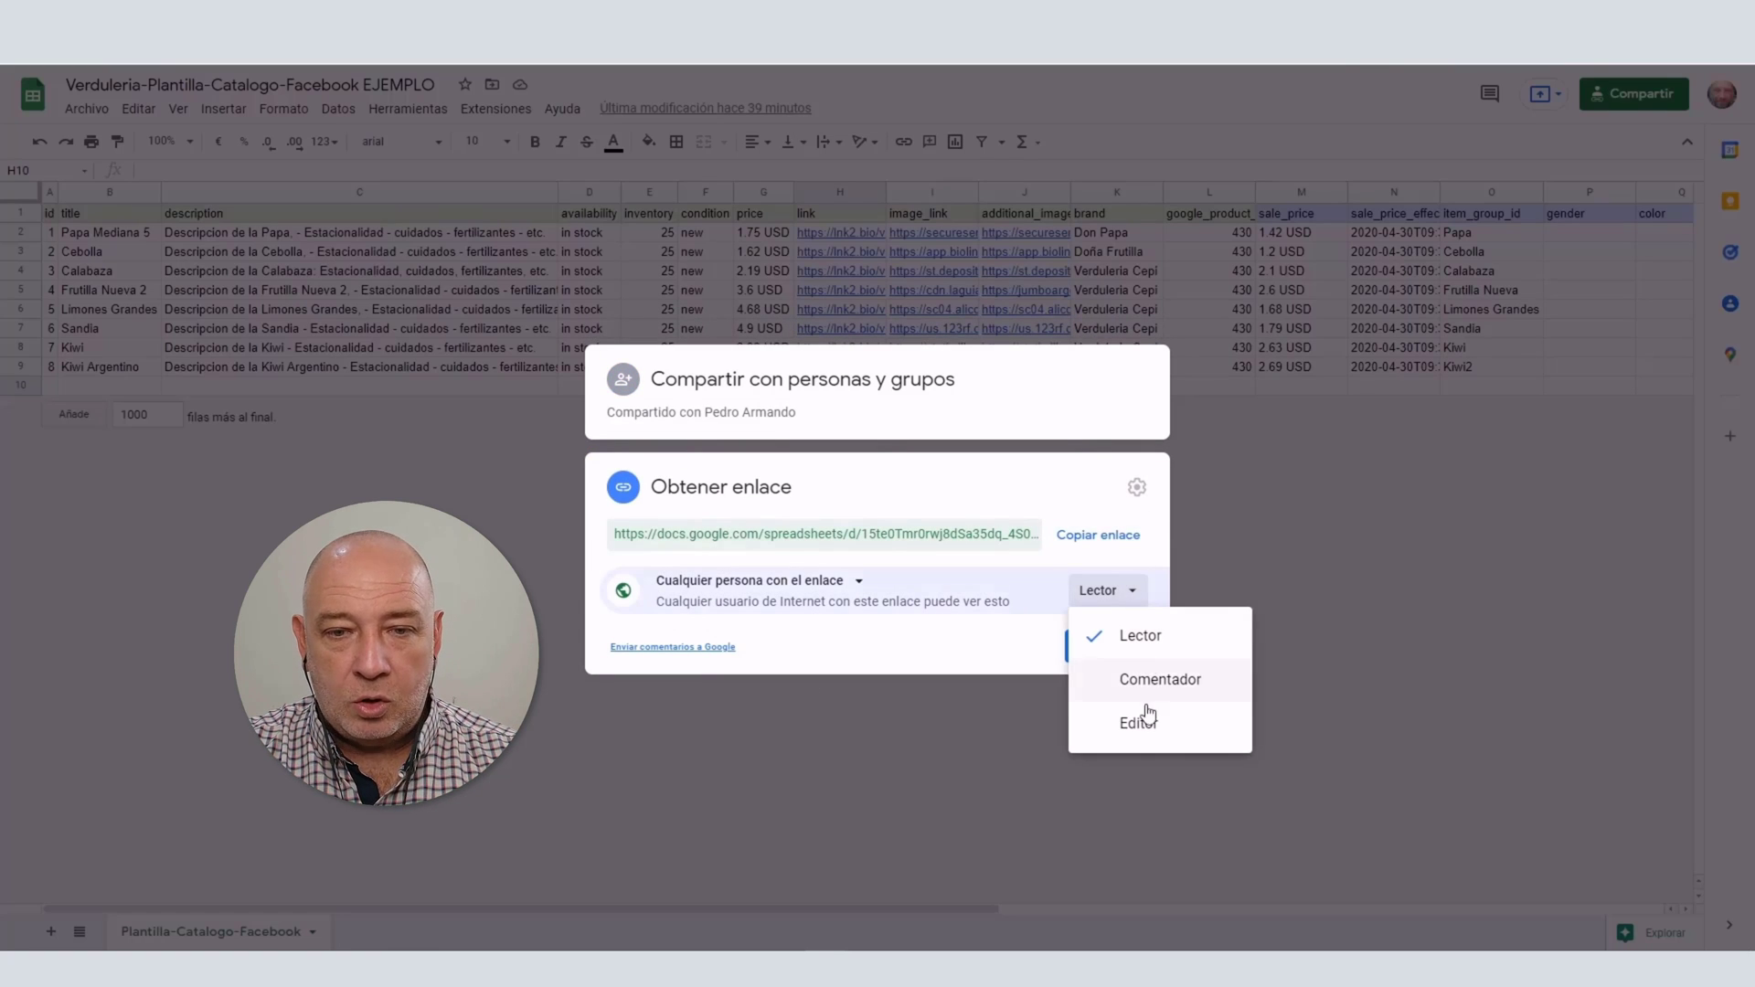
{"action": "left_click", "coordinate": [964, 653]}
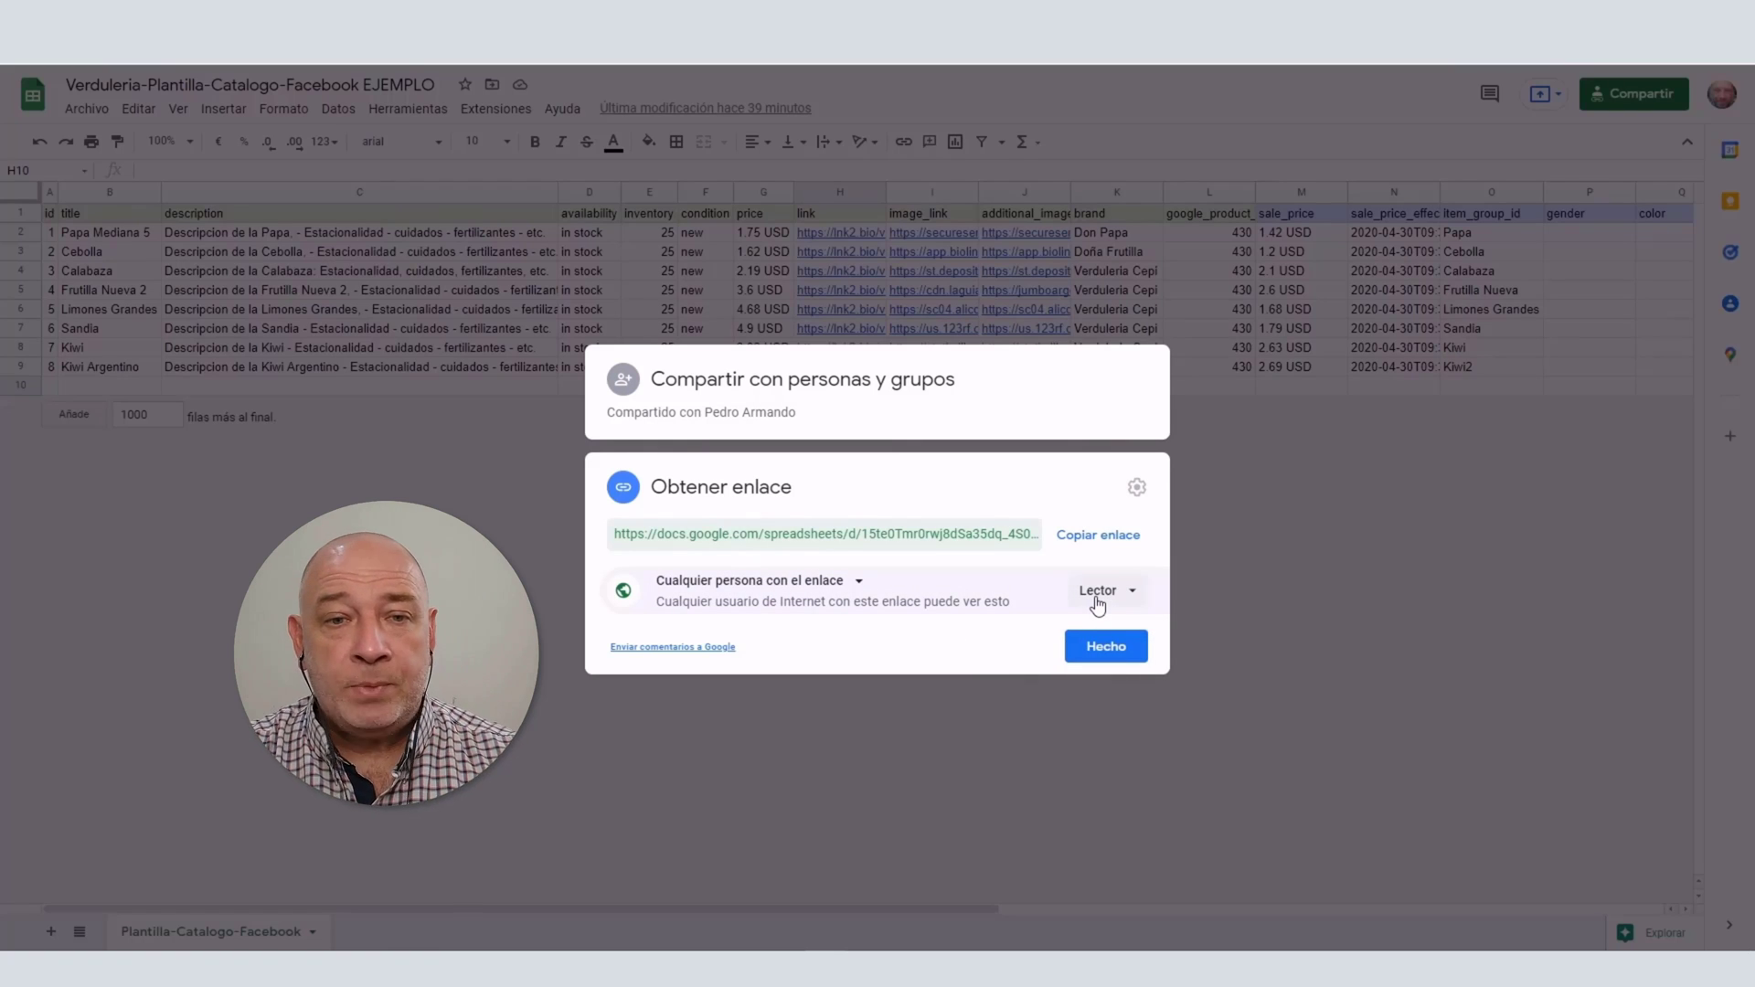
{"action": "left_click", "coordinate": [1113, 540]}
{"action": "left_click", "coordinate": [1101, 649]}
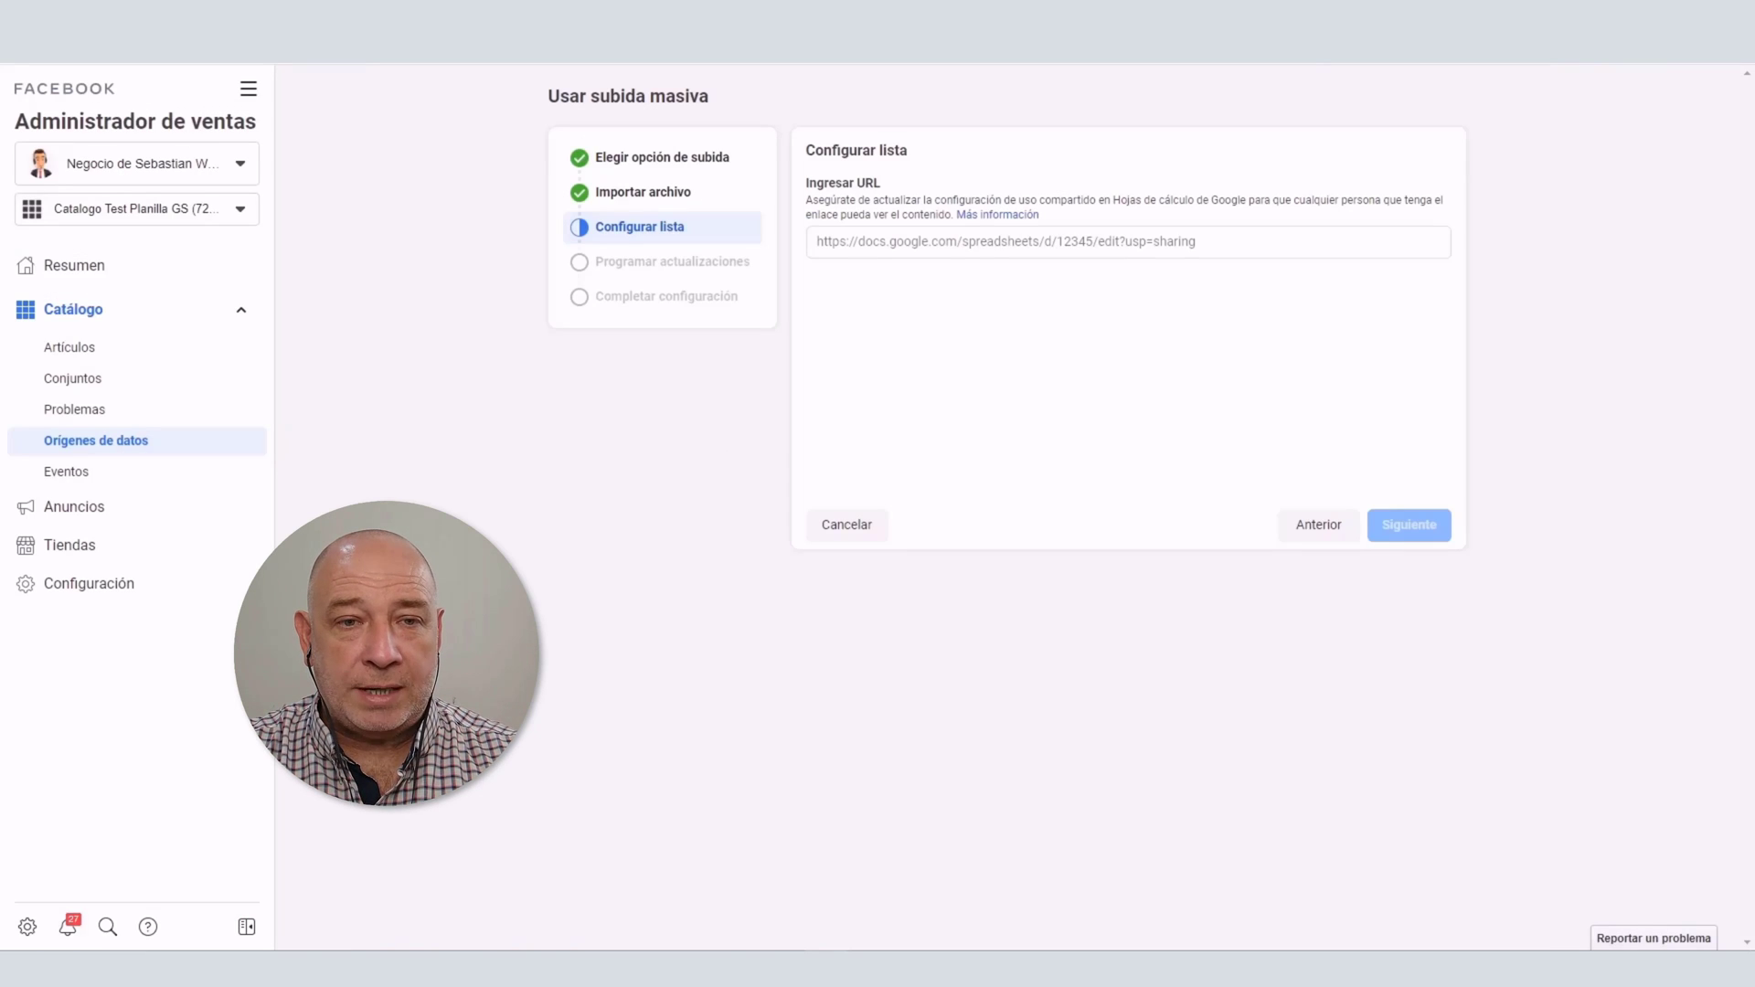
- Enter the copied spreadsheet link as the data list URL in the Administrador de ventas and continue to the update schedule
{"action": "right_click", "coordinate": [992, 244]}
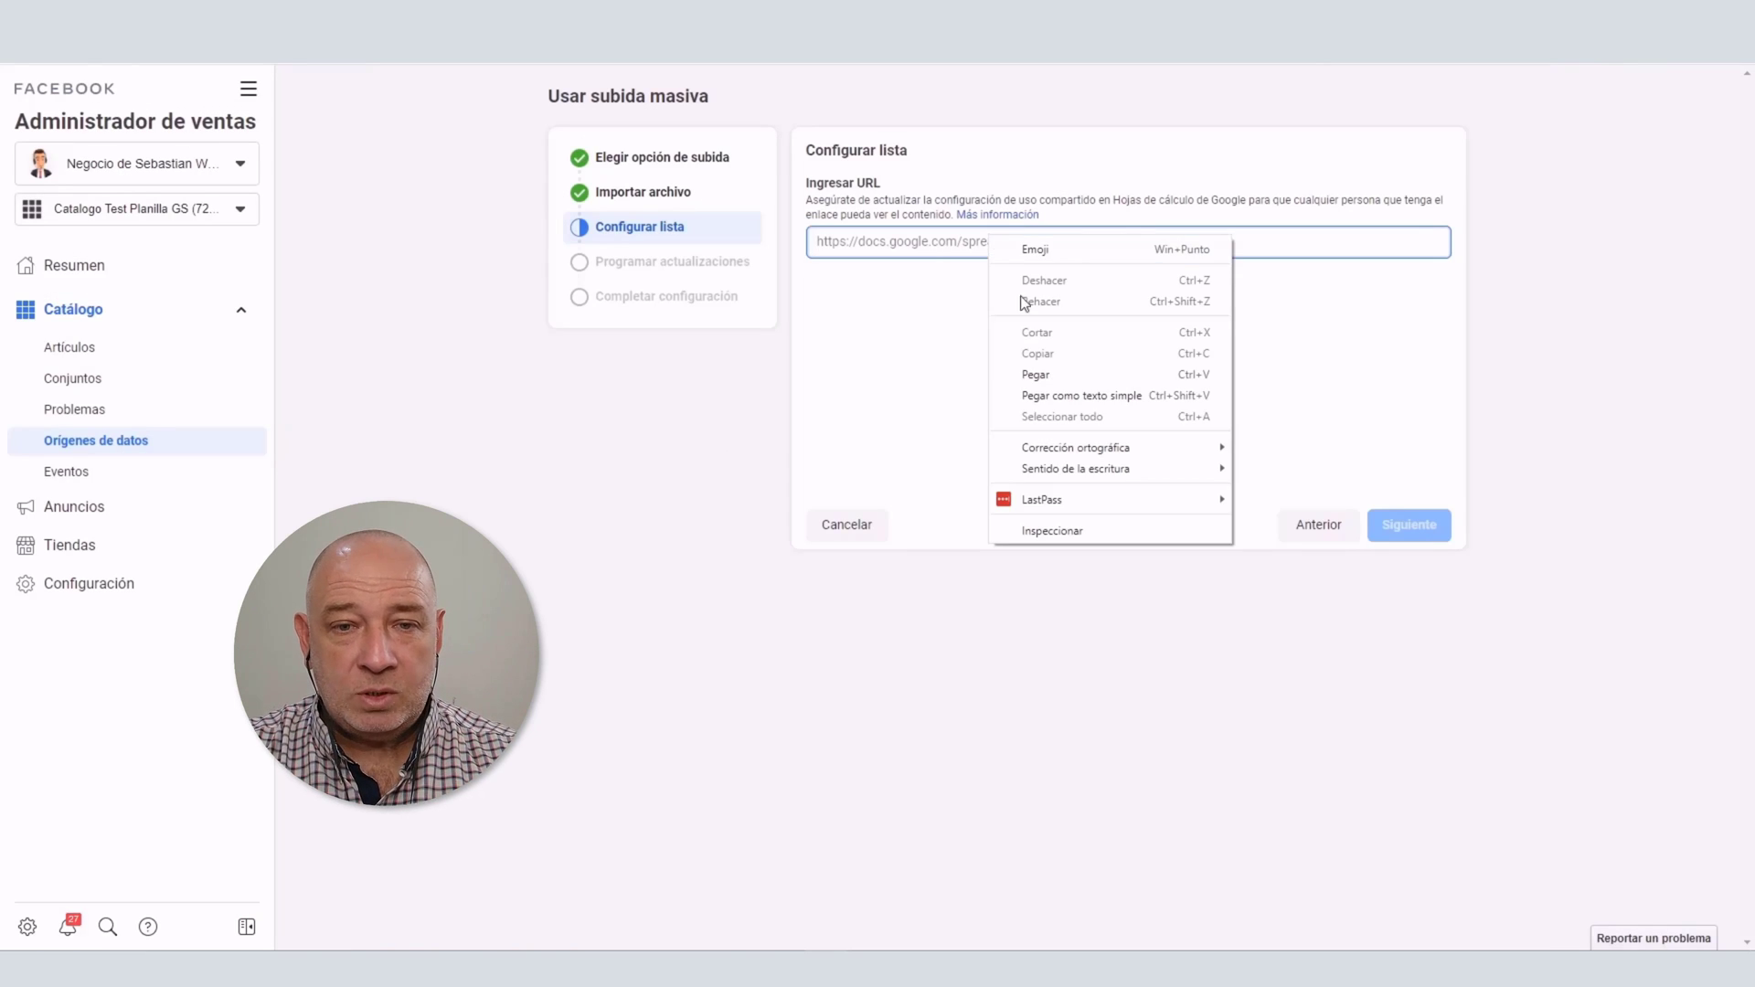
{"action": "left_click", "coordinate": [1036, 375]}
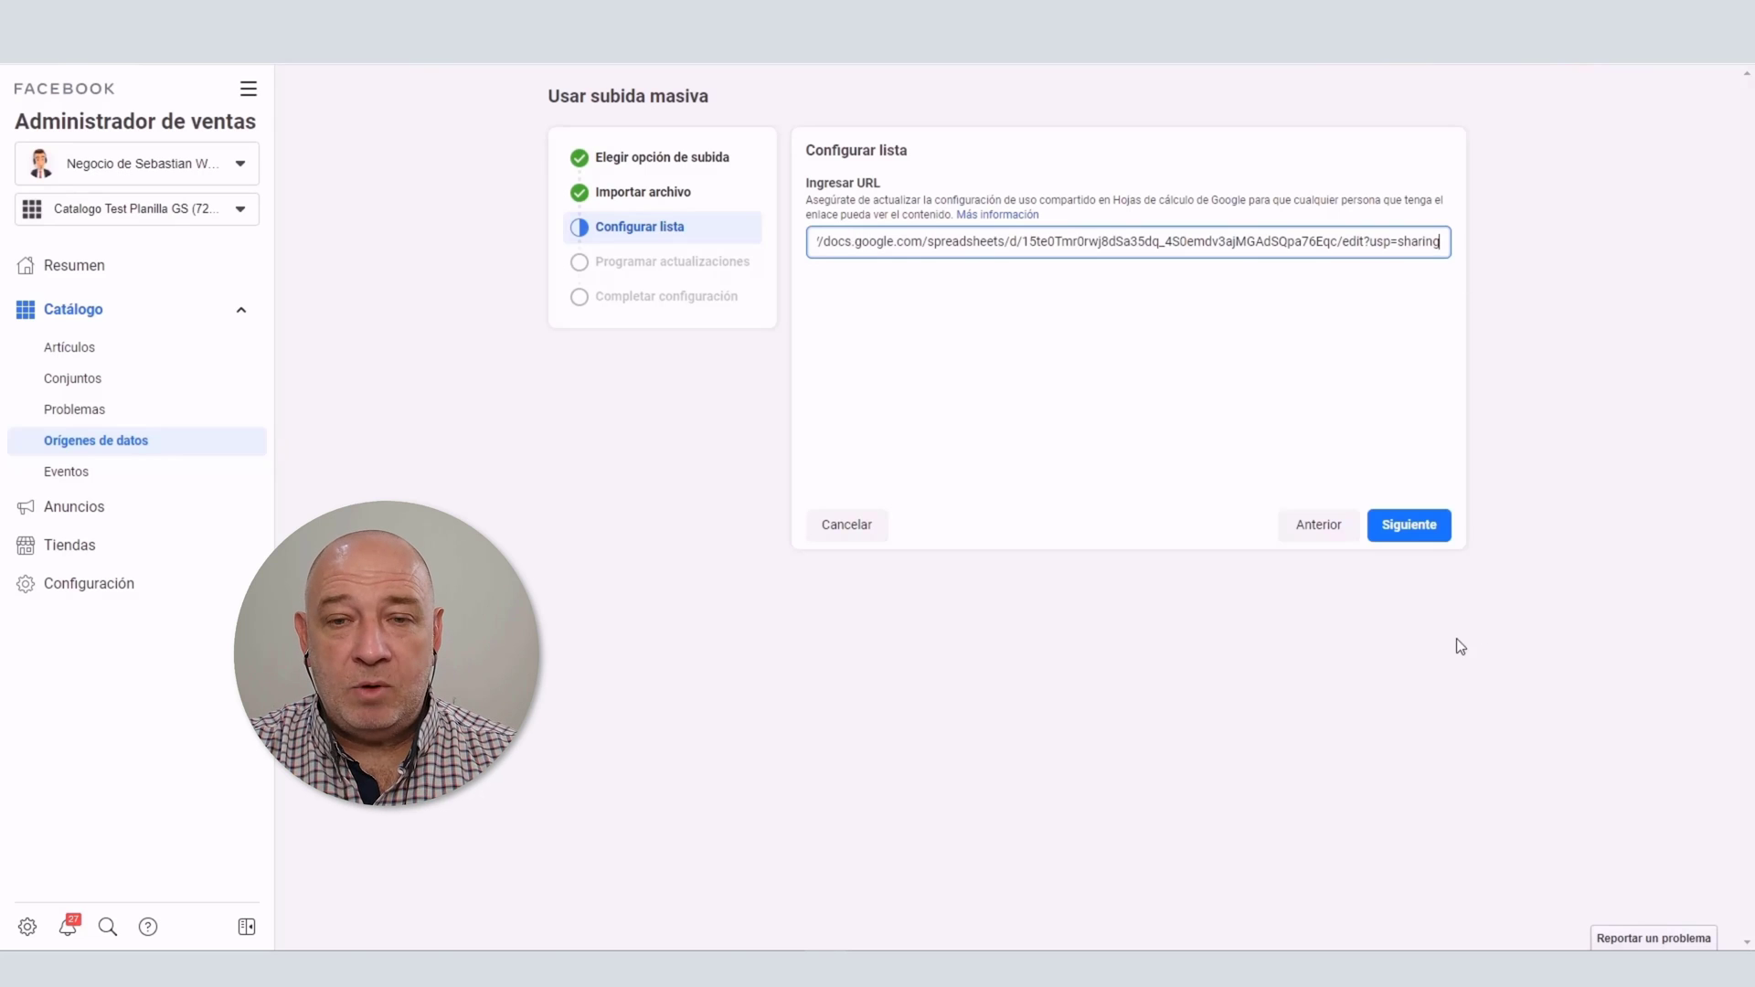
{"action": "left_click", "coordinate": [1409, 525]}
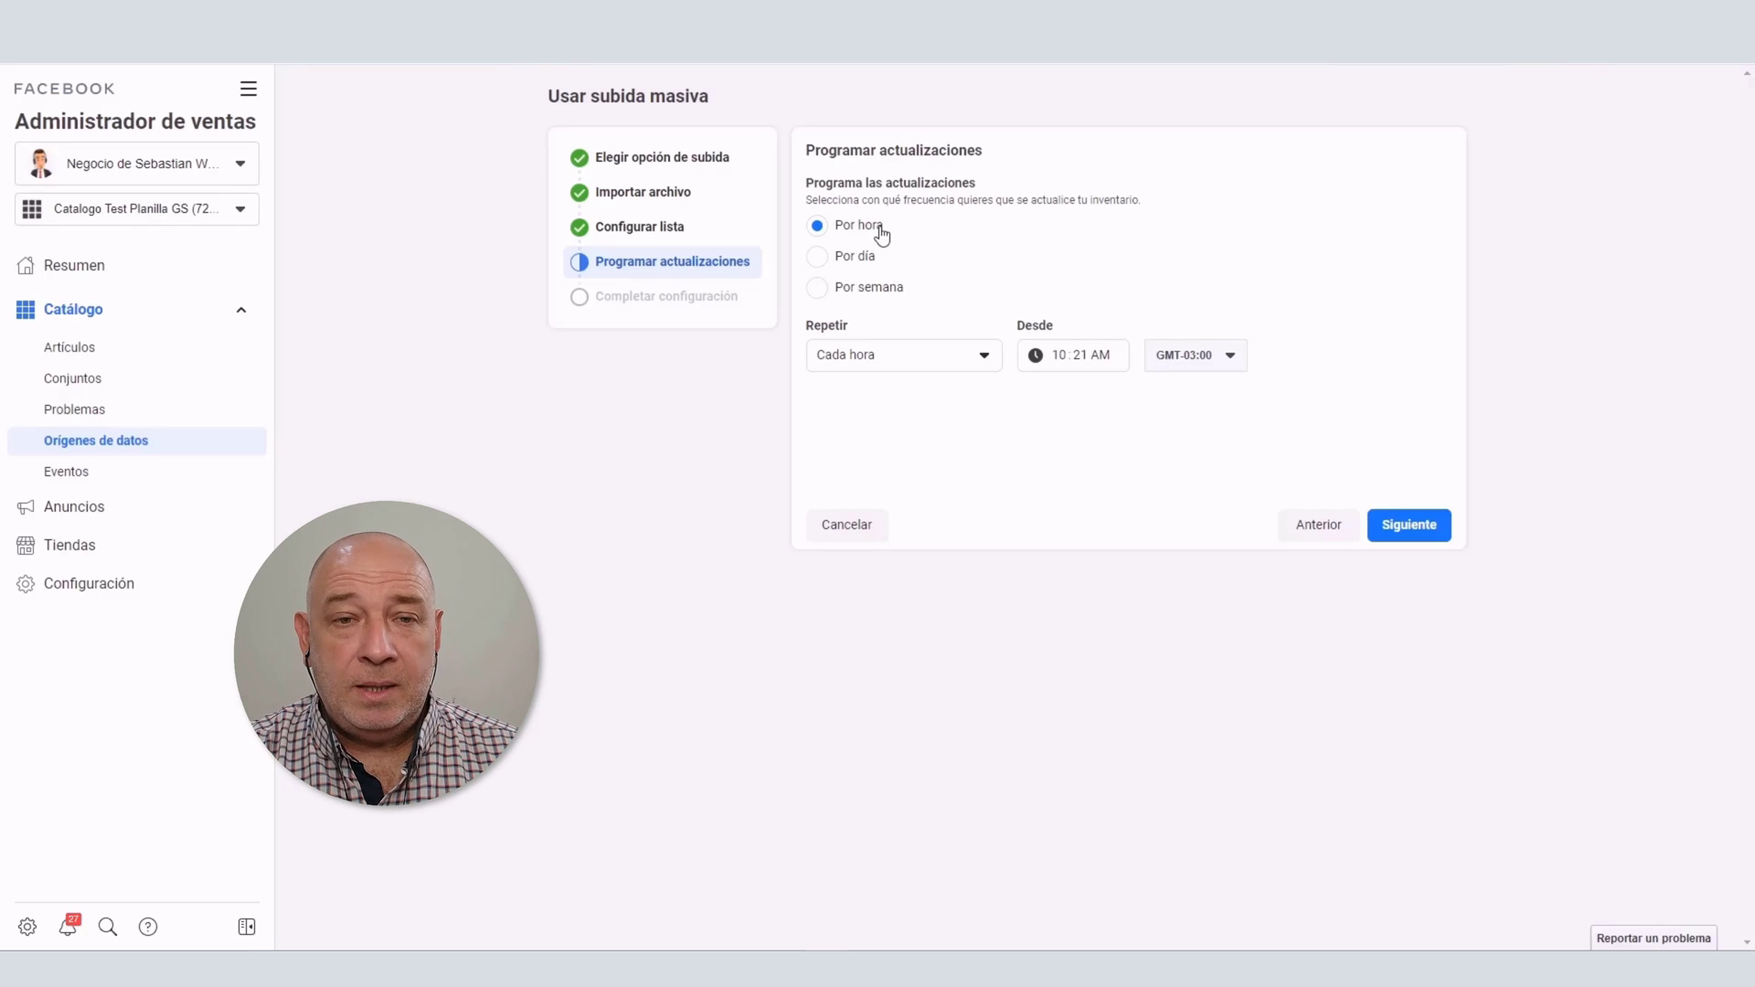
- Finish the data list setup with hourly updates and USD – Dólar estadounidense as default currency, checking it against the spreadsheet's prices, and upload the list
{"action": "left_click", "coordinate": [1399, 531]}
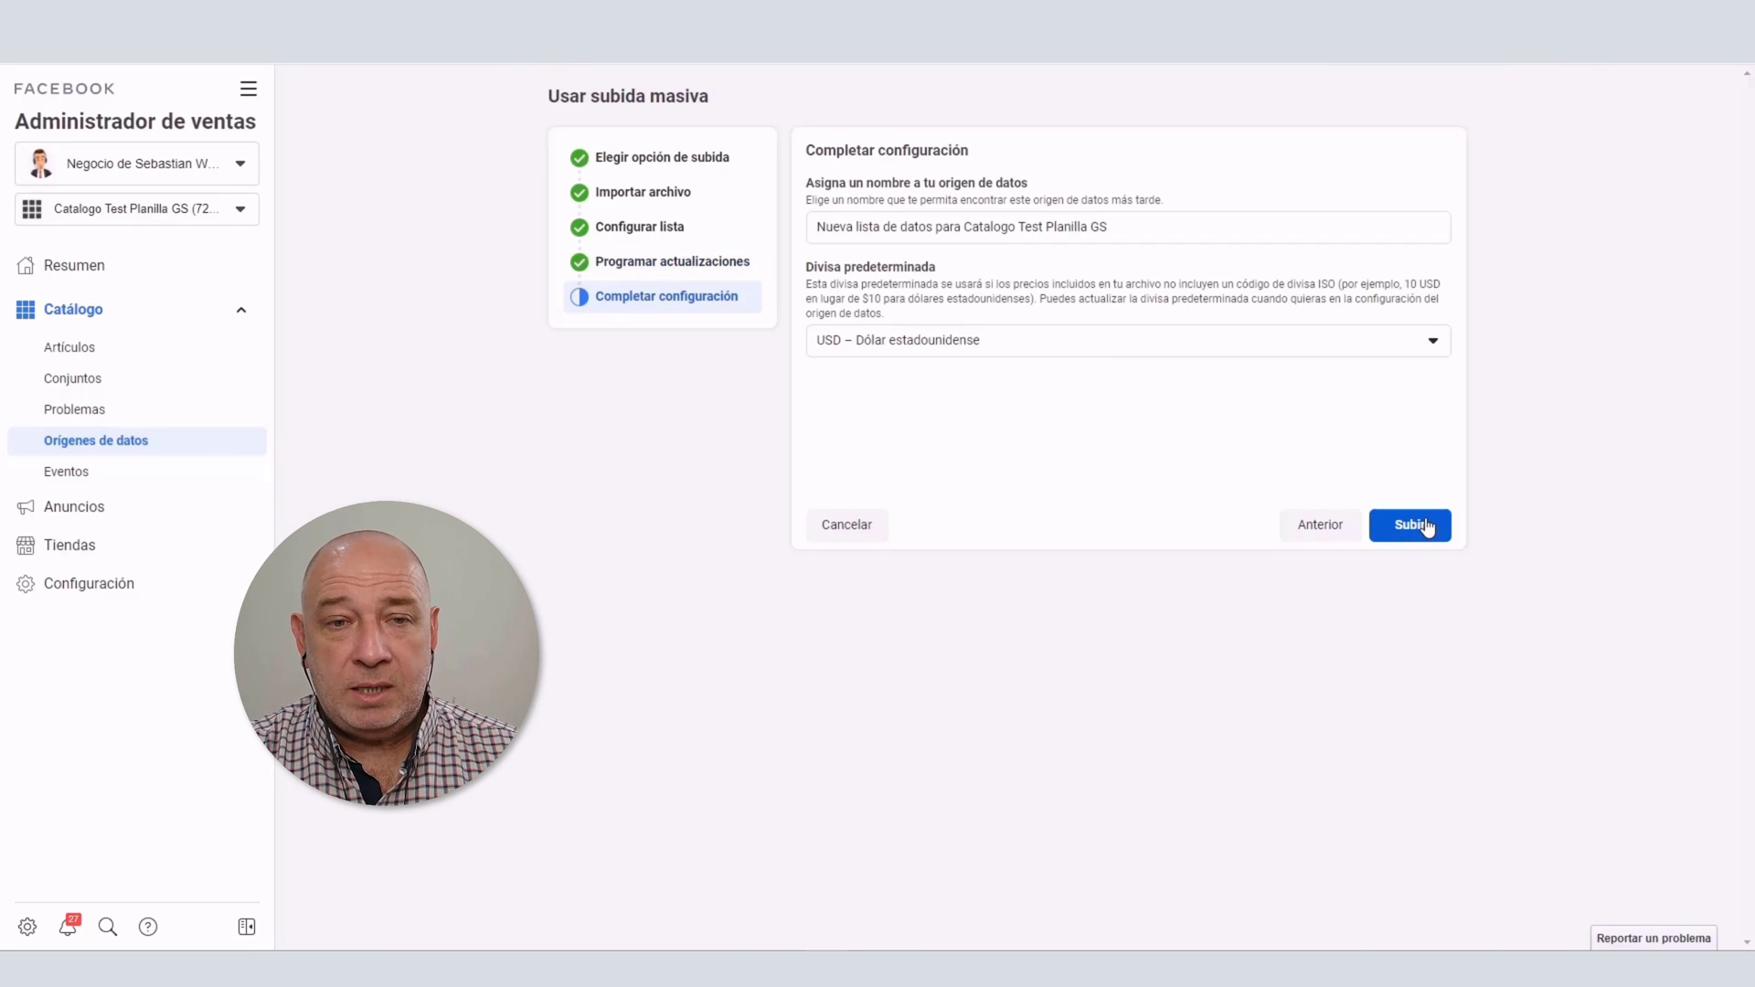
{"action": "left_click", "coordinate": [992, 350]}
{"action": "left_click", "coordinate": [992, 350]}
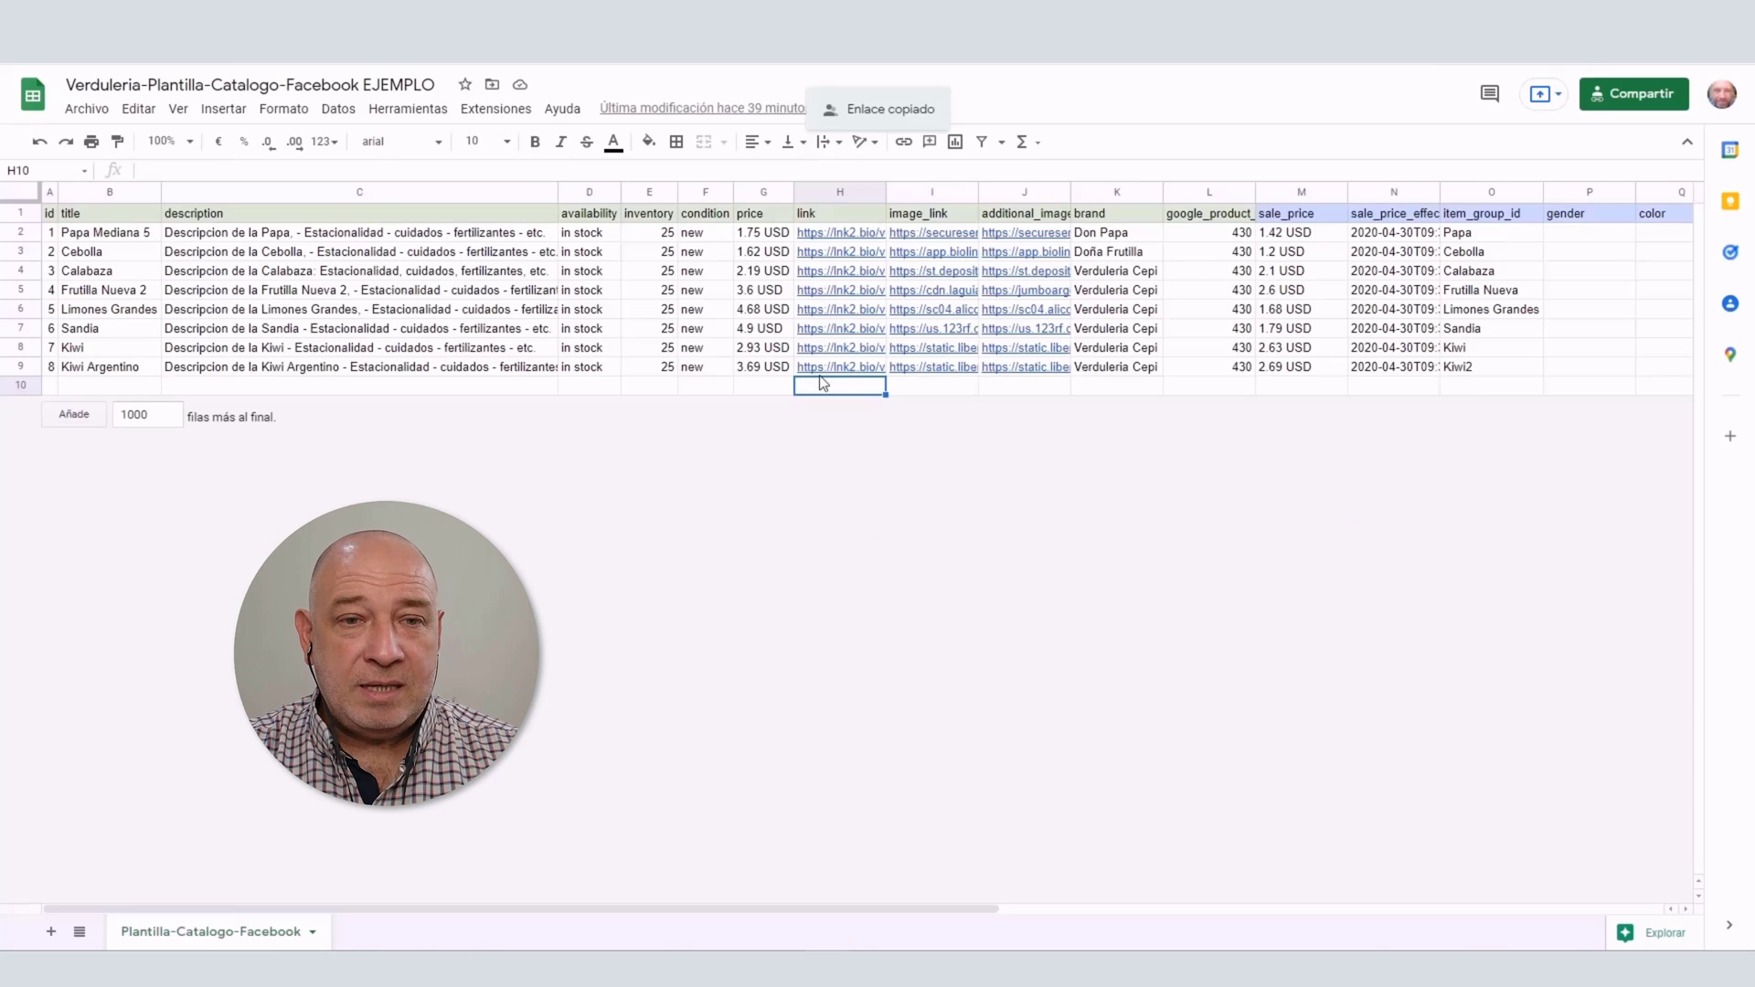
{"action": "left_click", "coordinate": [765, 235]}
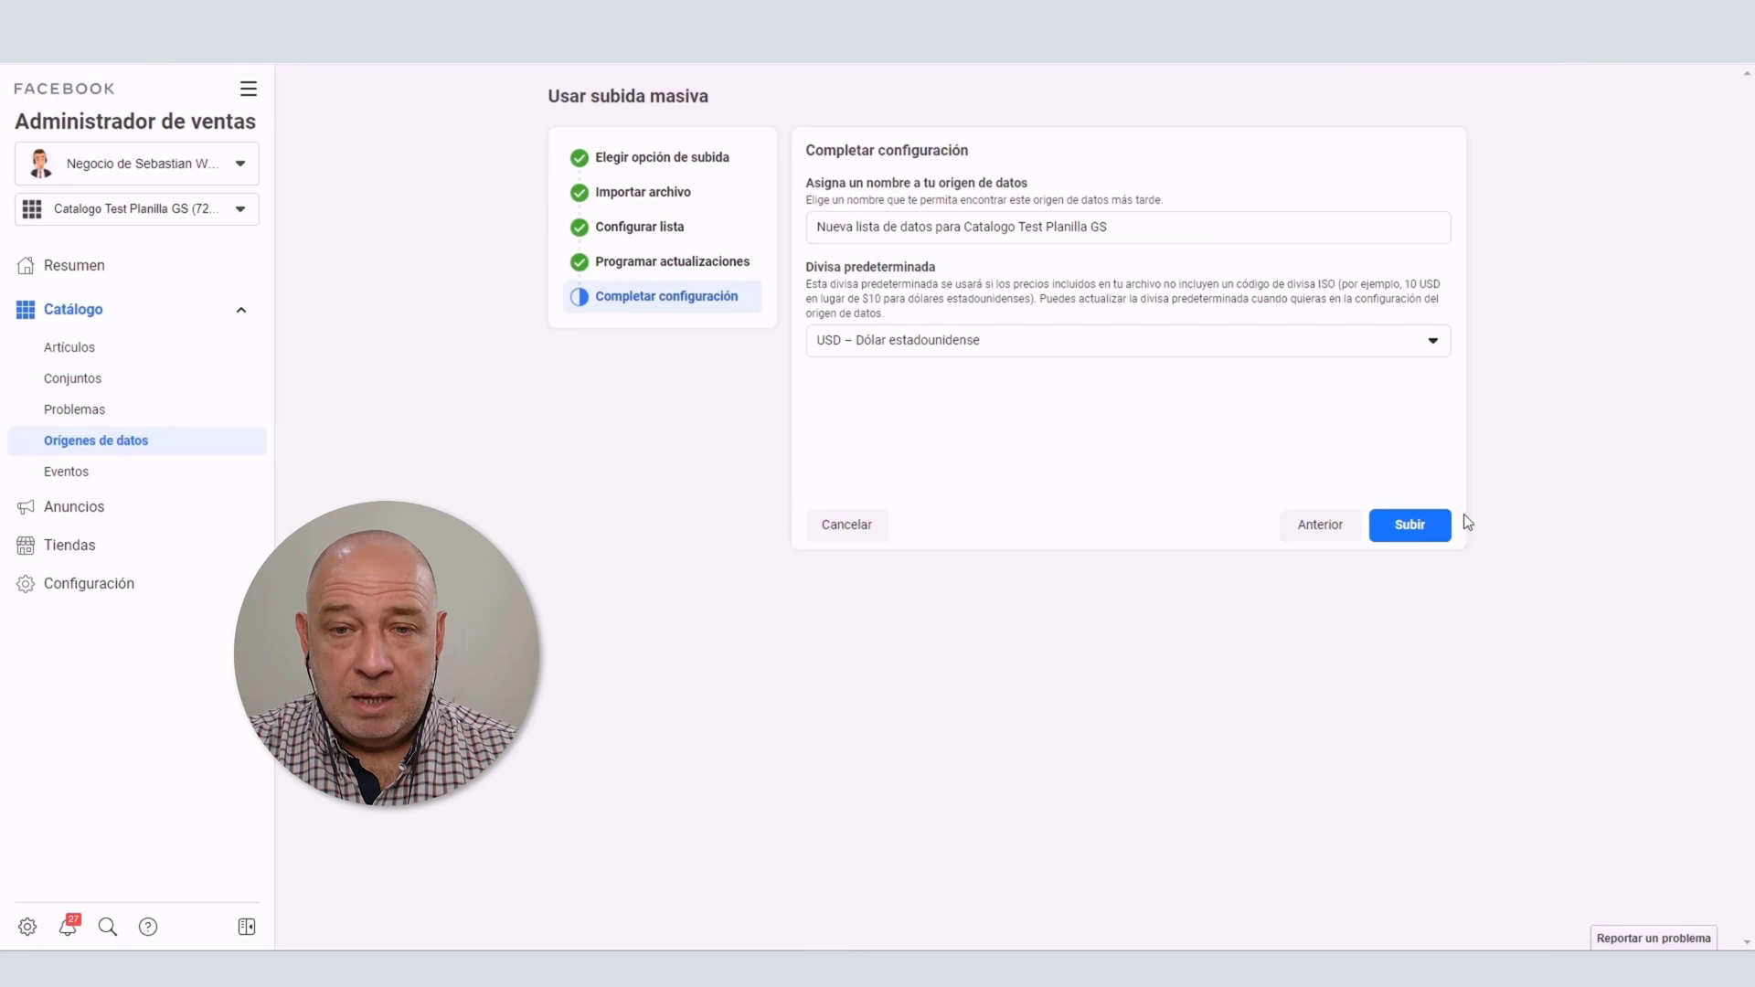
{"action": "left_click", "coordinate": [1417, 530]}
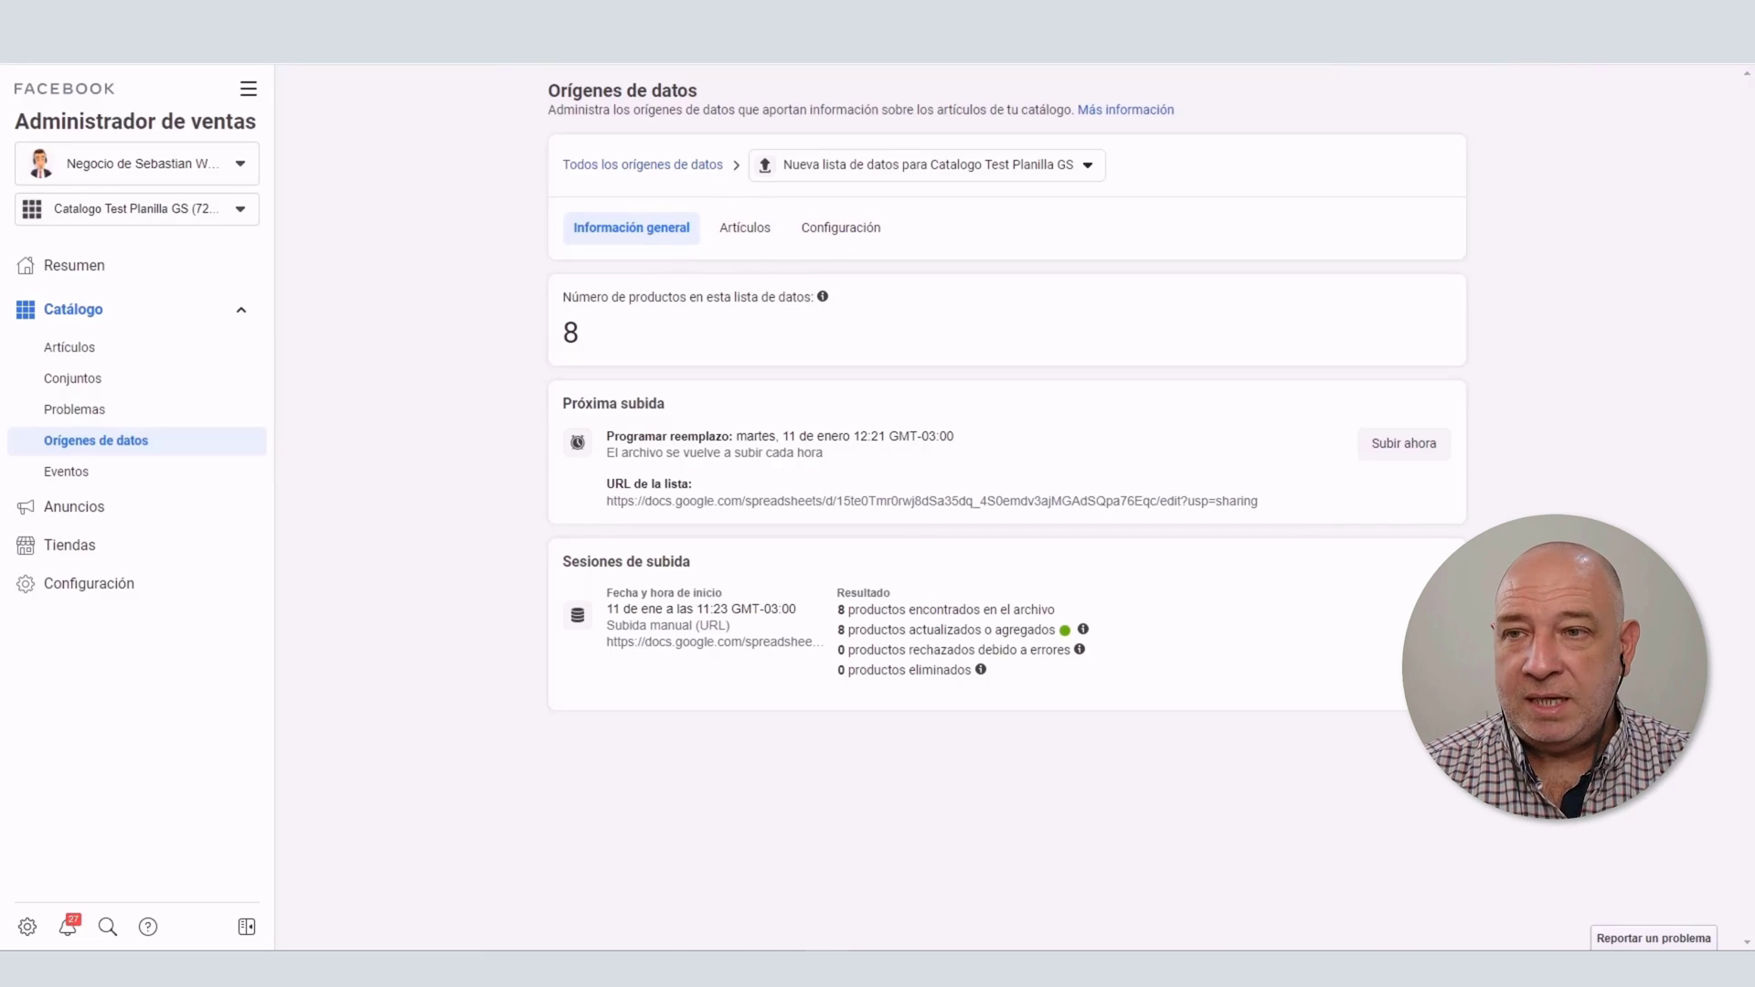
- Compare the products imported into the data list's Artículos with the rows of the Verduleria spreadsheet
{"action": "key", "text": "ctrl+Tab"}
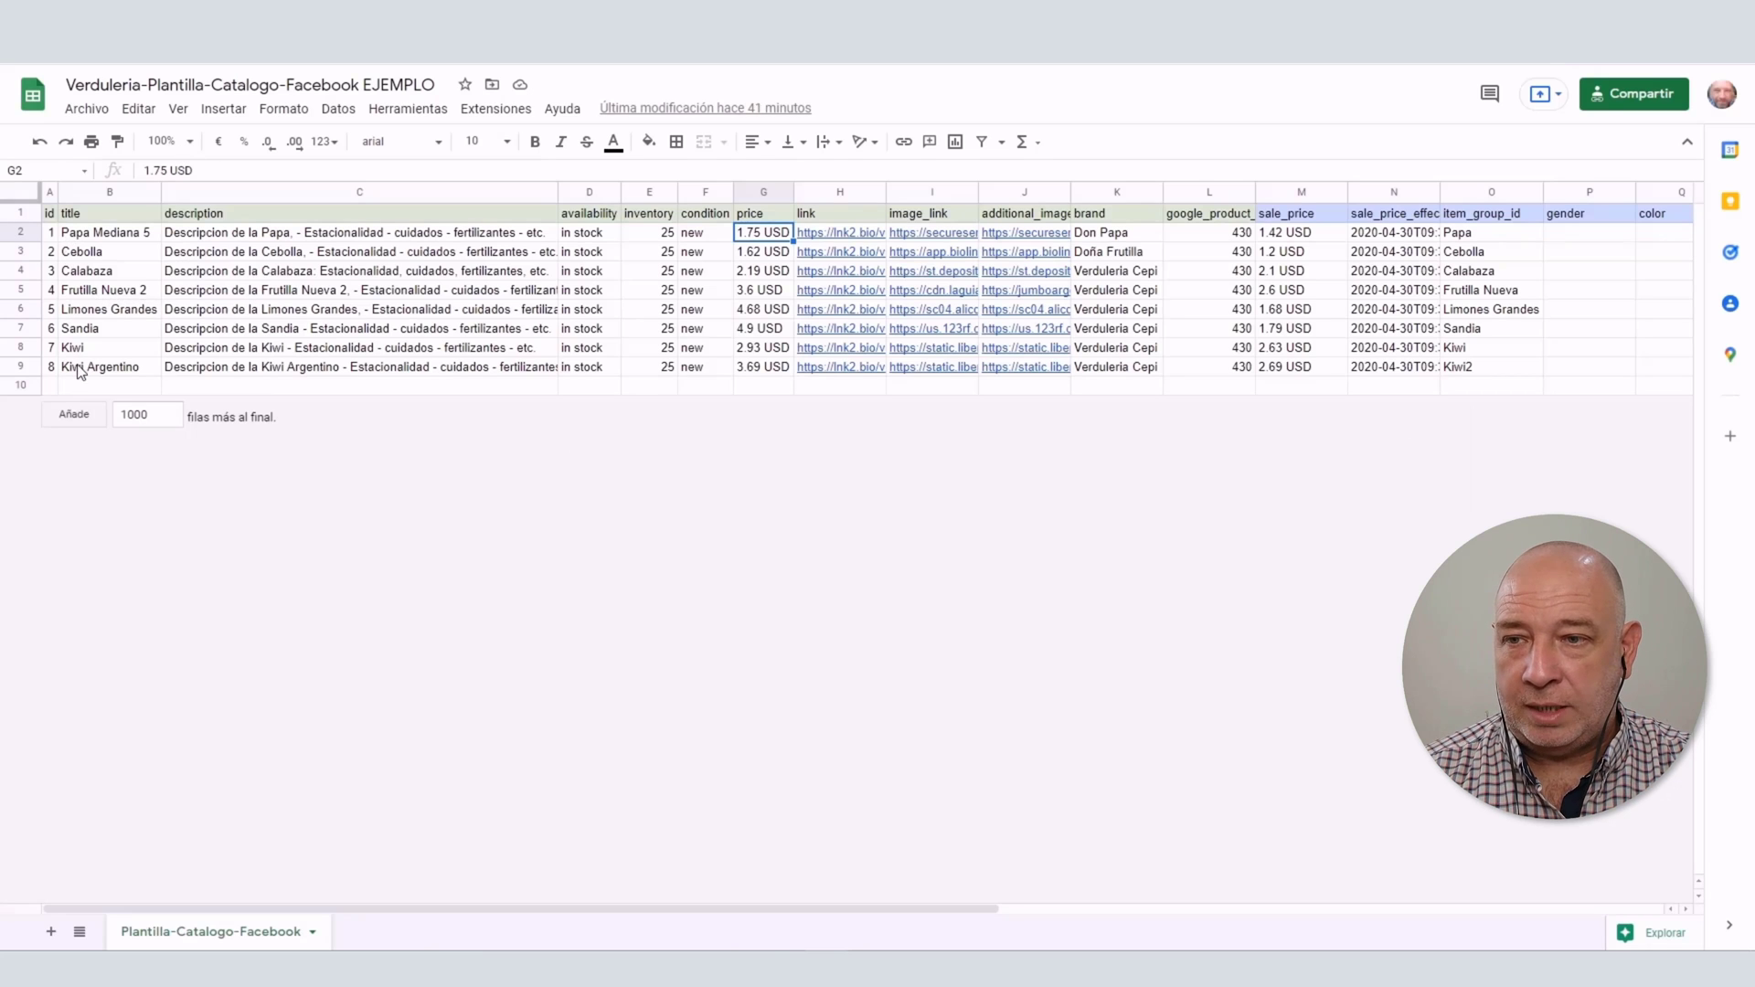
{"action": "key", "text": "ctrl+shift+Tab"}
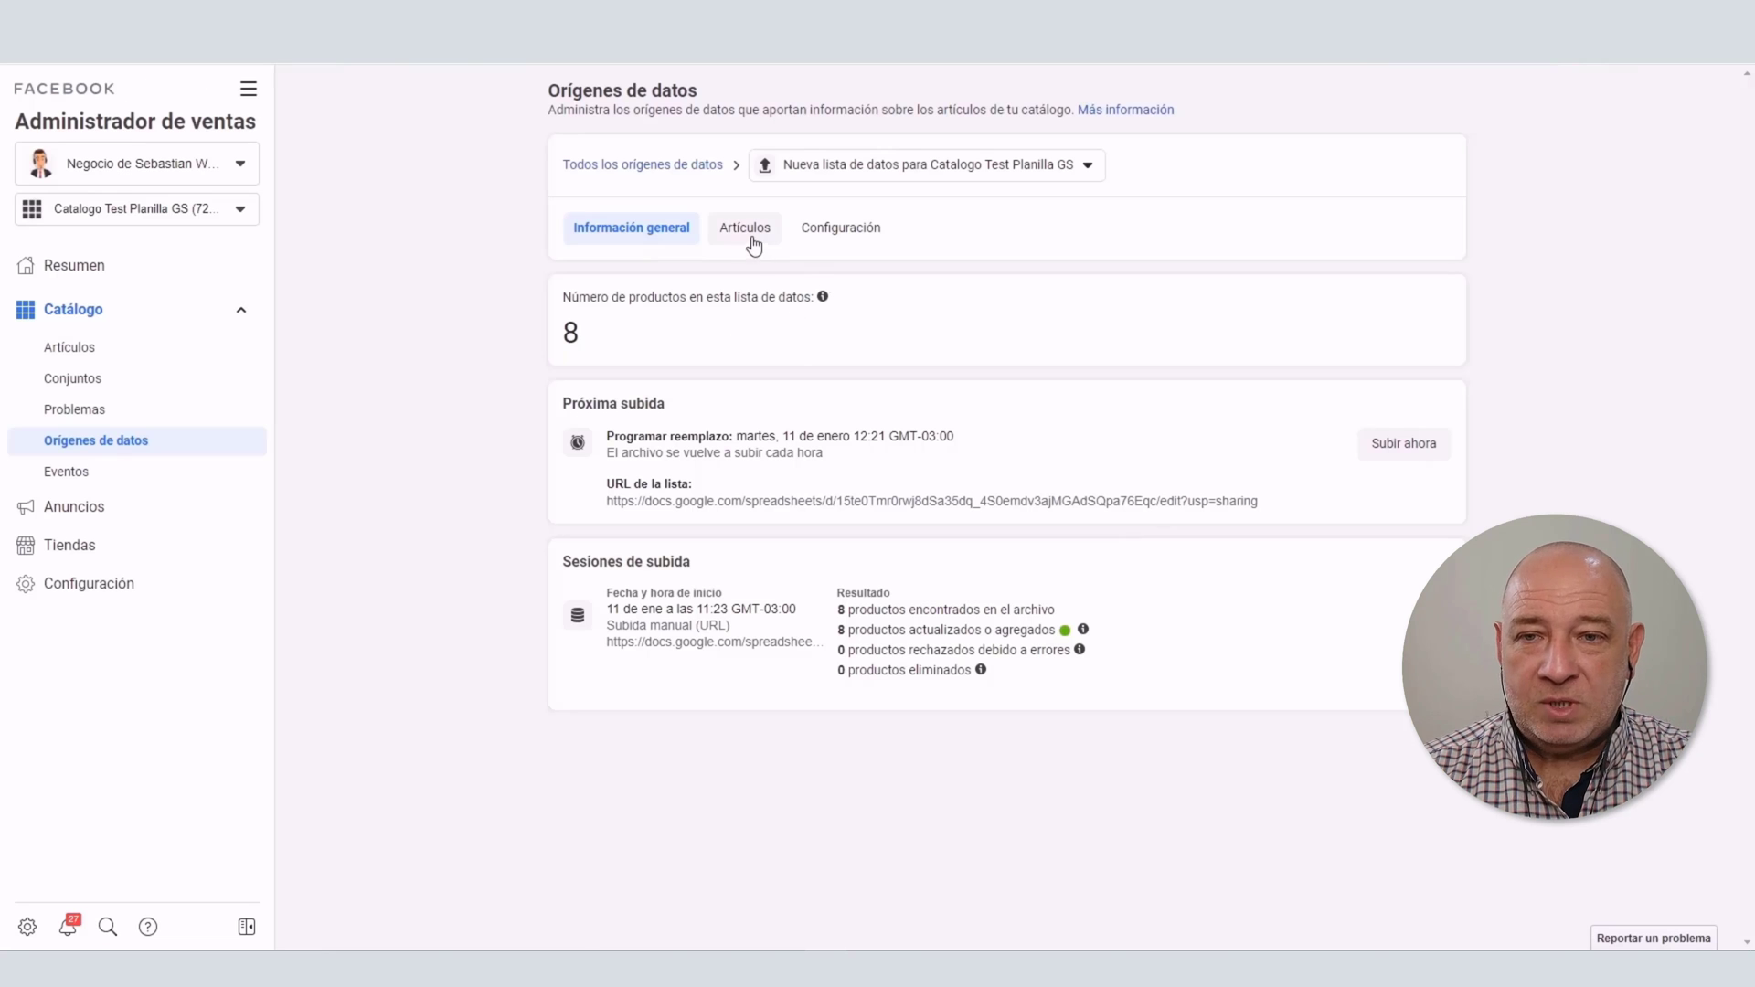
{"action": "left_click", "coordinate": [747, 230]}
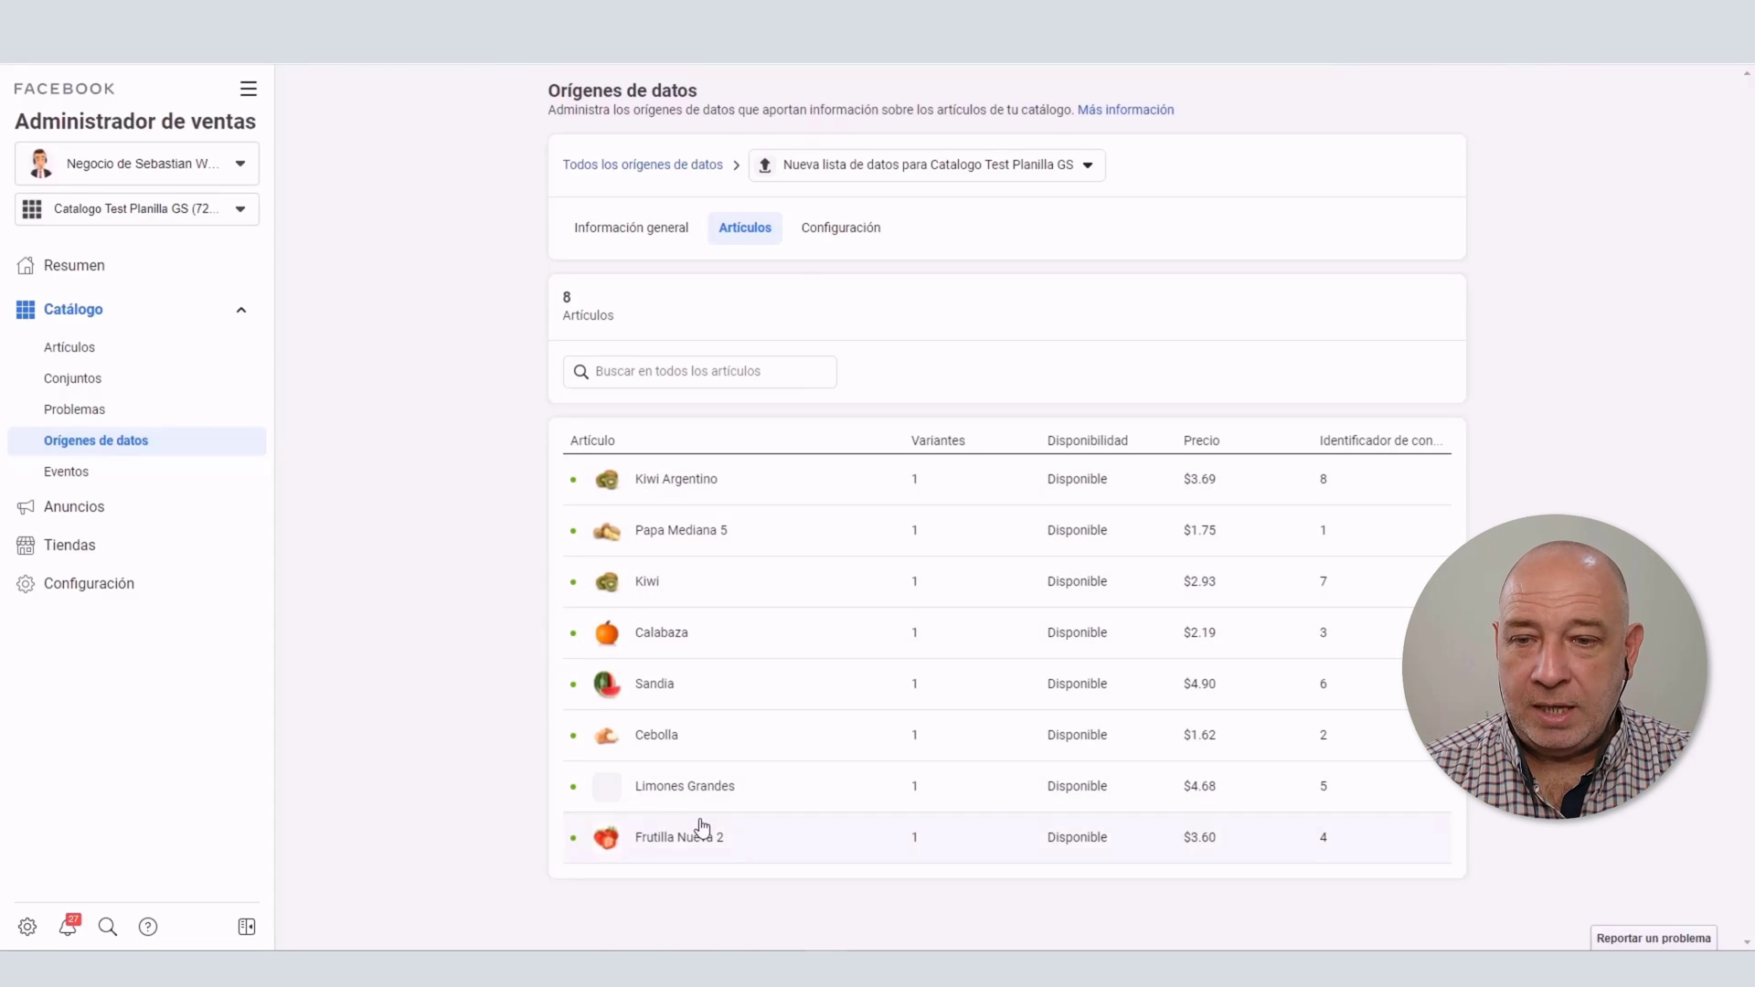
{"action": "key", "text": "ctrl+Tab"}
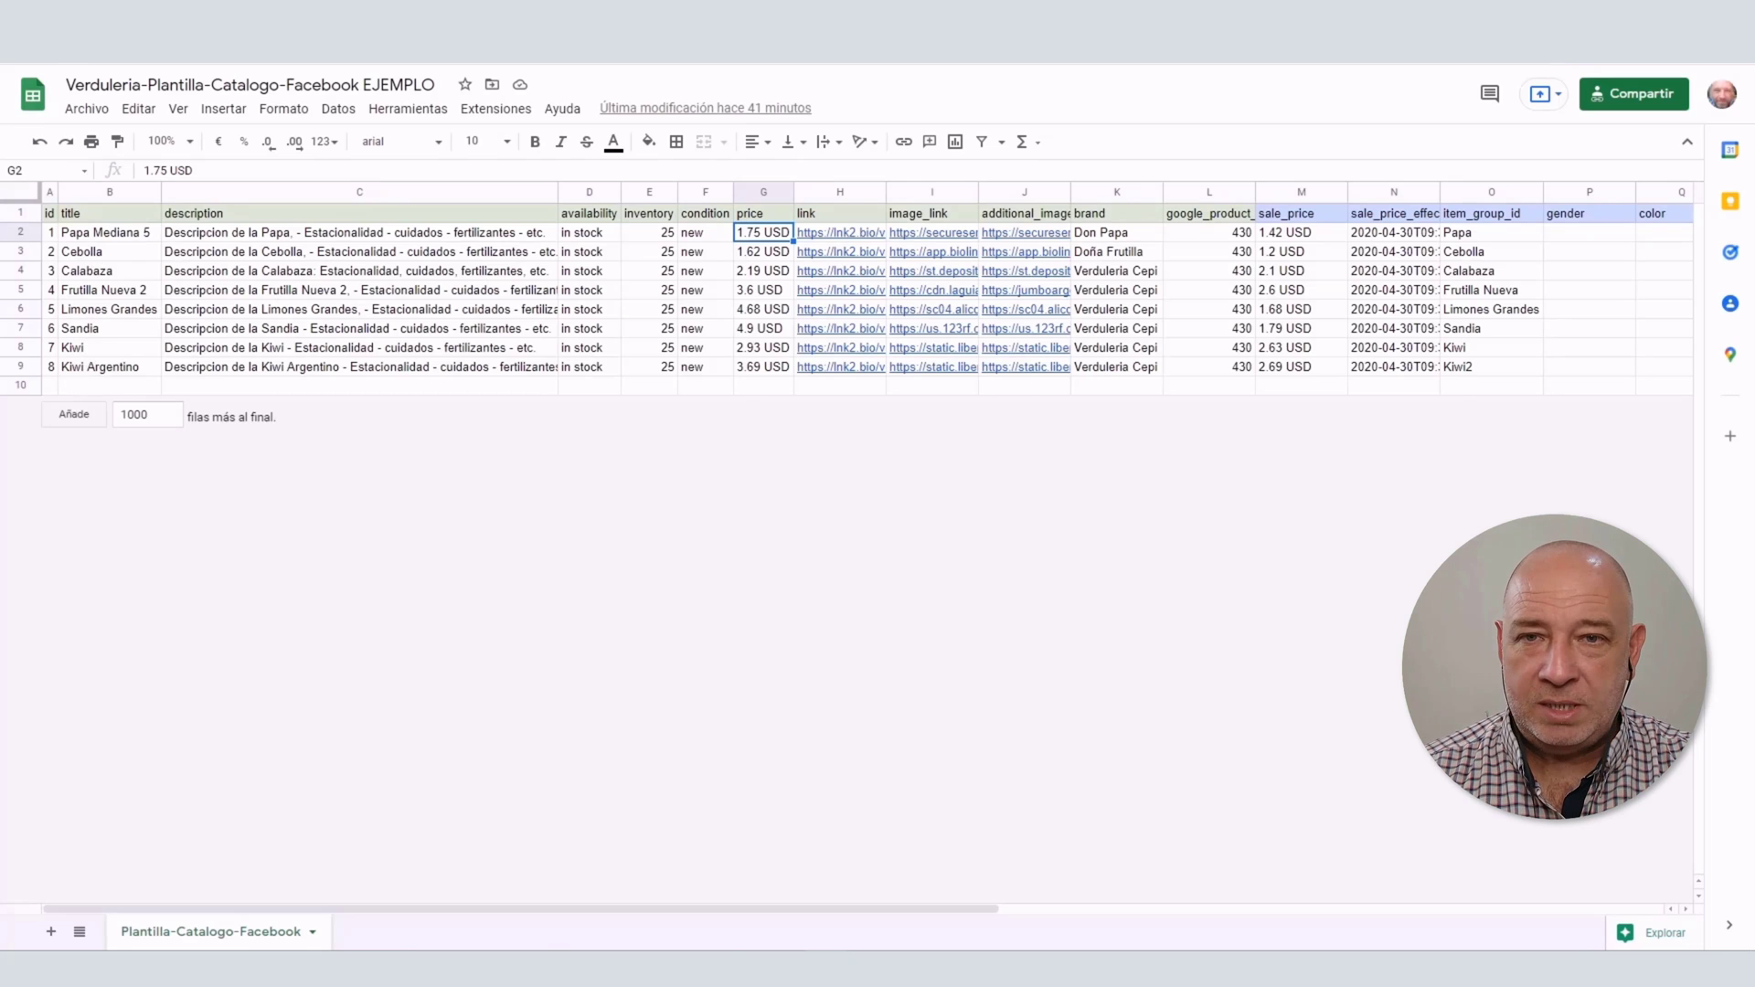
{"action": "key", "text": "ctrl+Tab"}
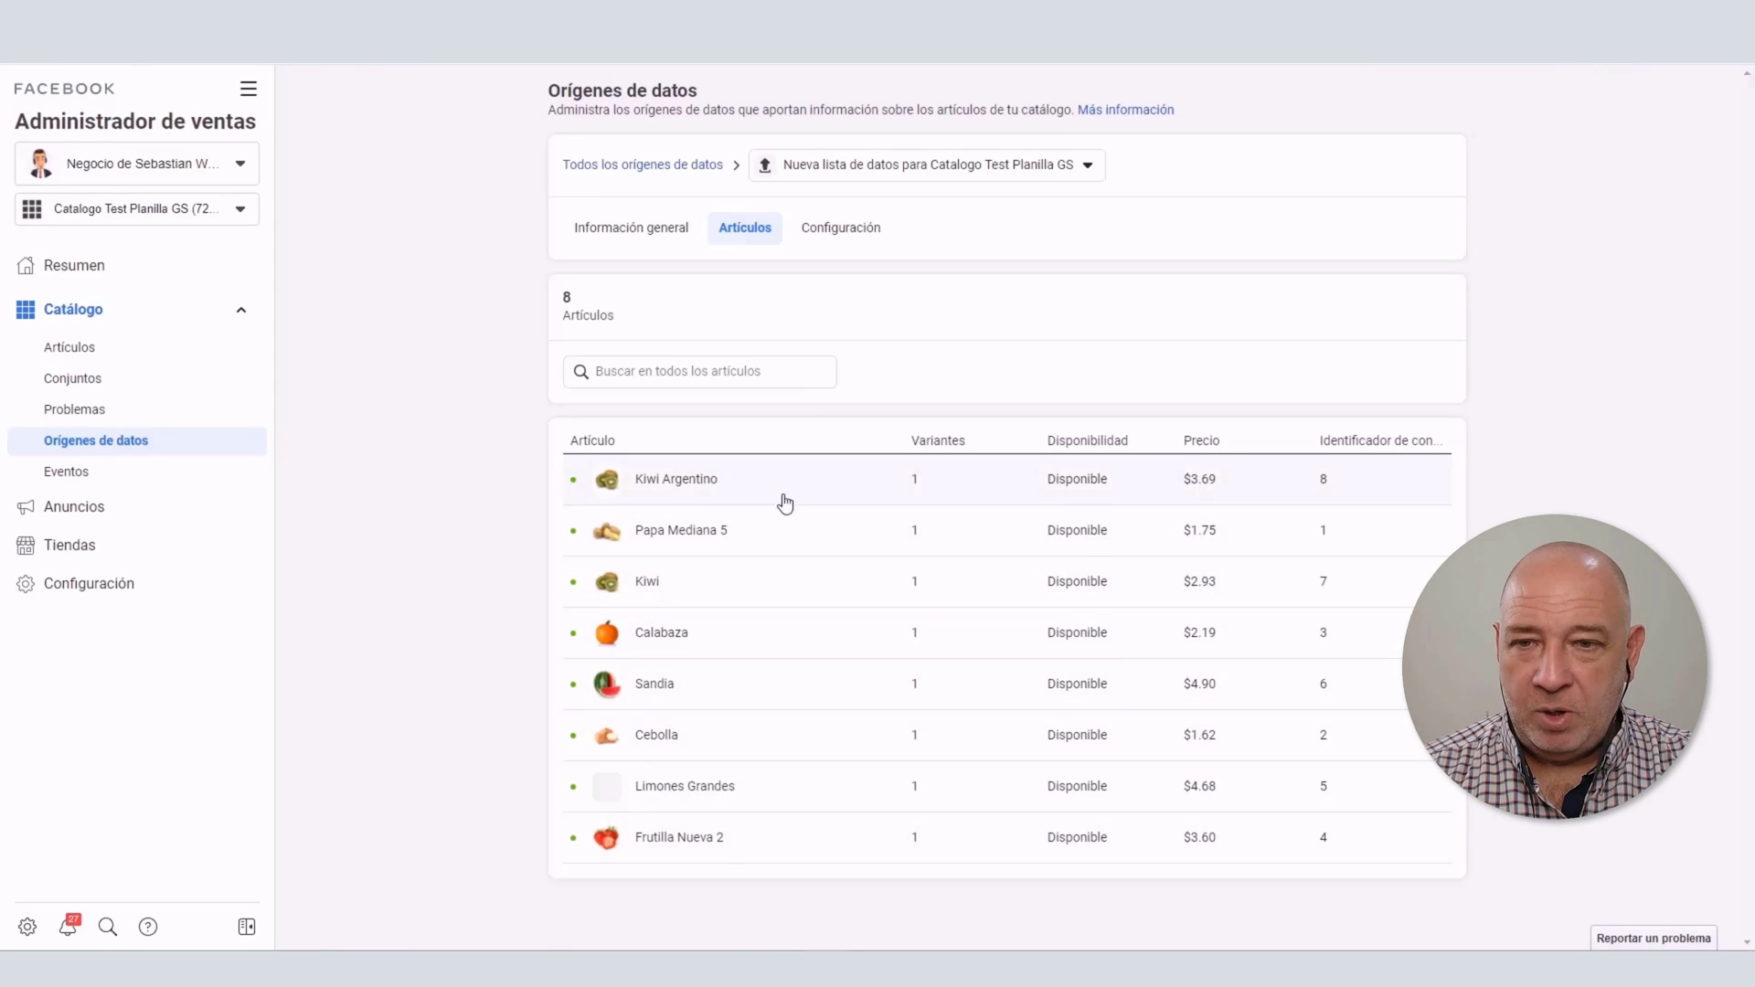
- Examine the full set of fields of the Kiwi Argentino item in the data list, including its image links, and close its details
{"action": "left_click", "coordinate": [969, 491]}
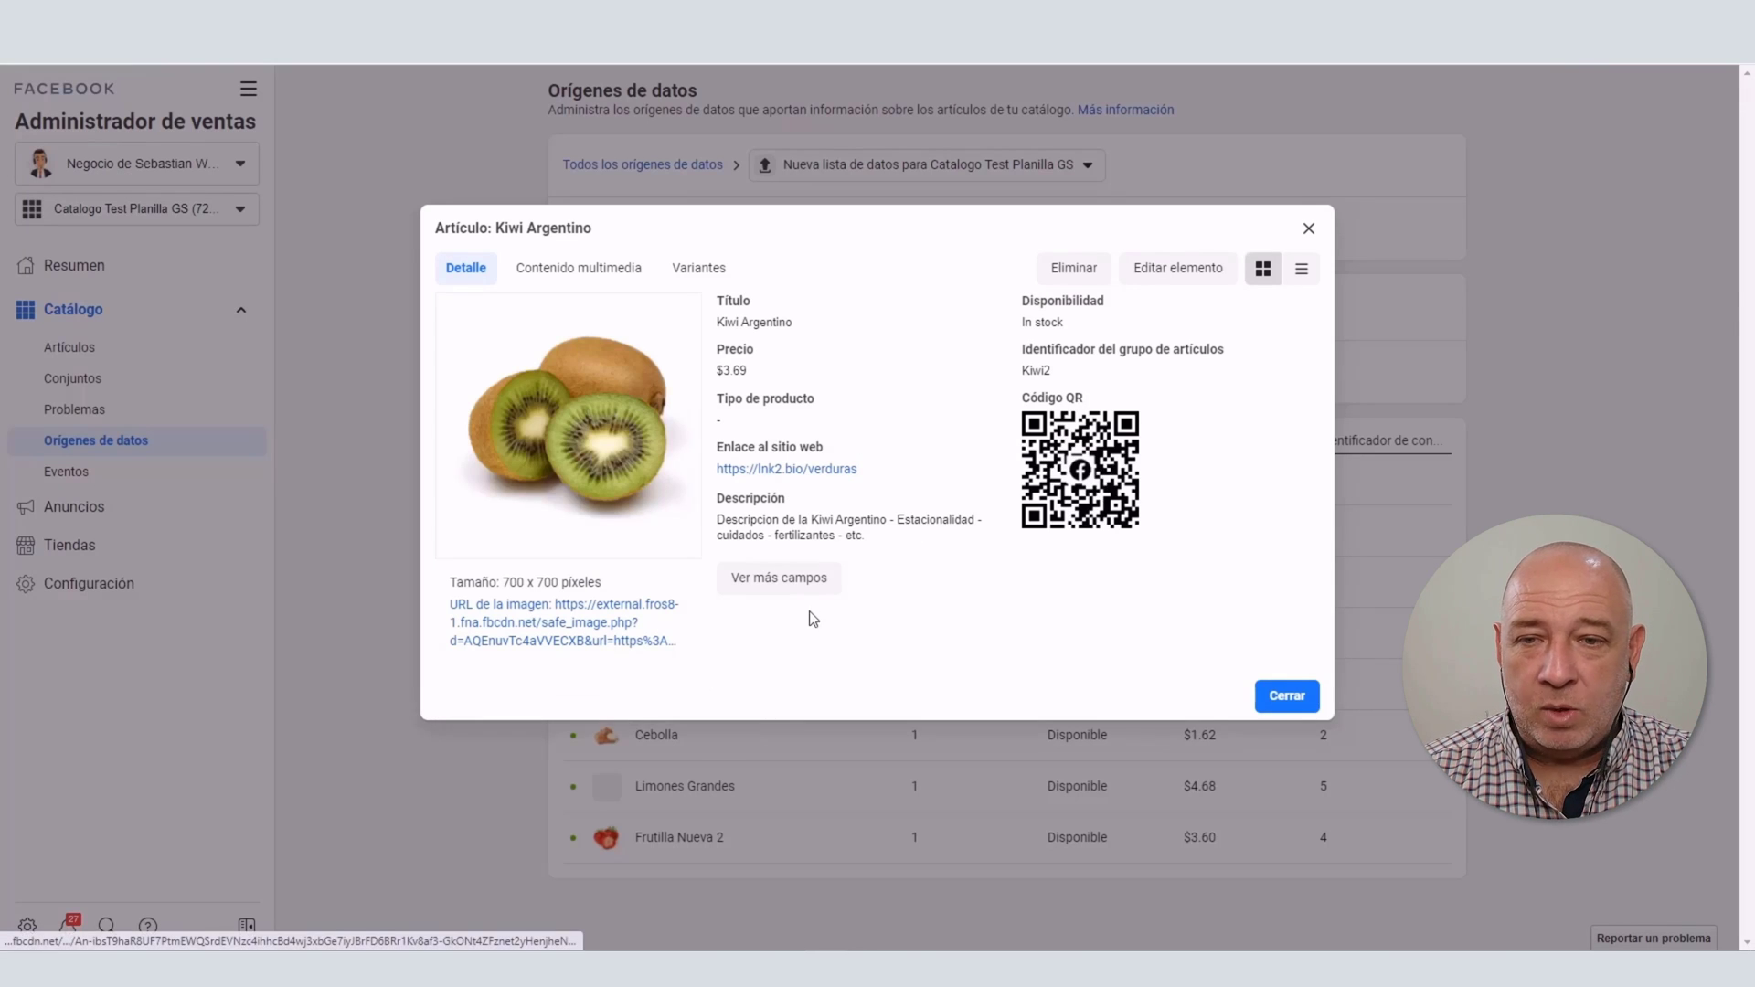
{"action": "left_click", "coordinate": [815, 580]}
{"action": "scroll", "coordinate": [1088, 672], "scroll_direction": "down", "scroll_amount": 2}
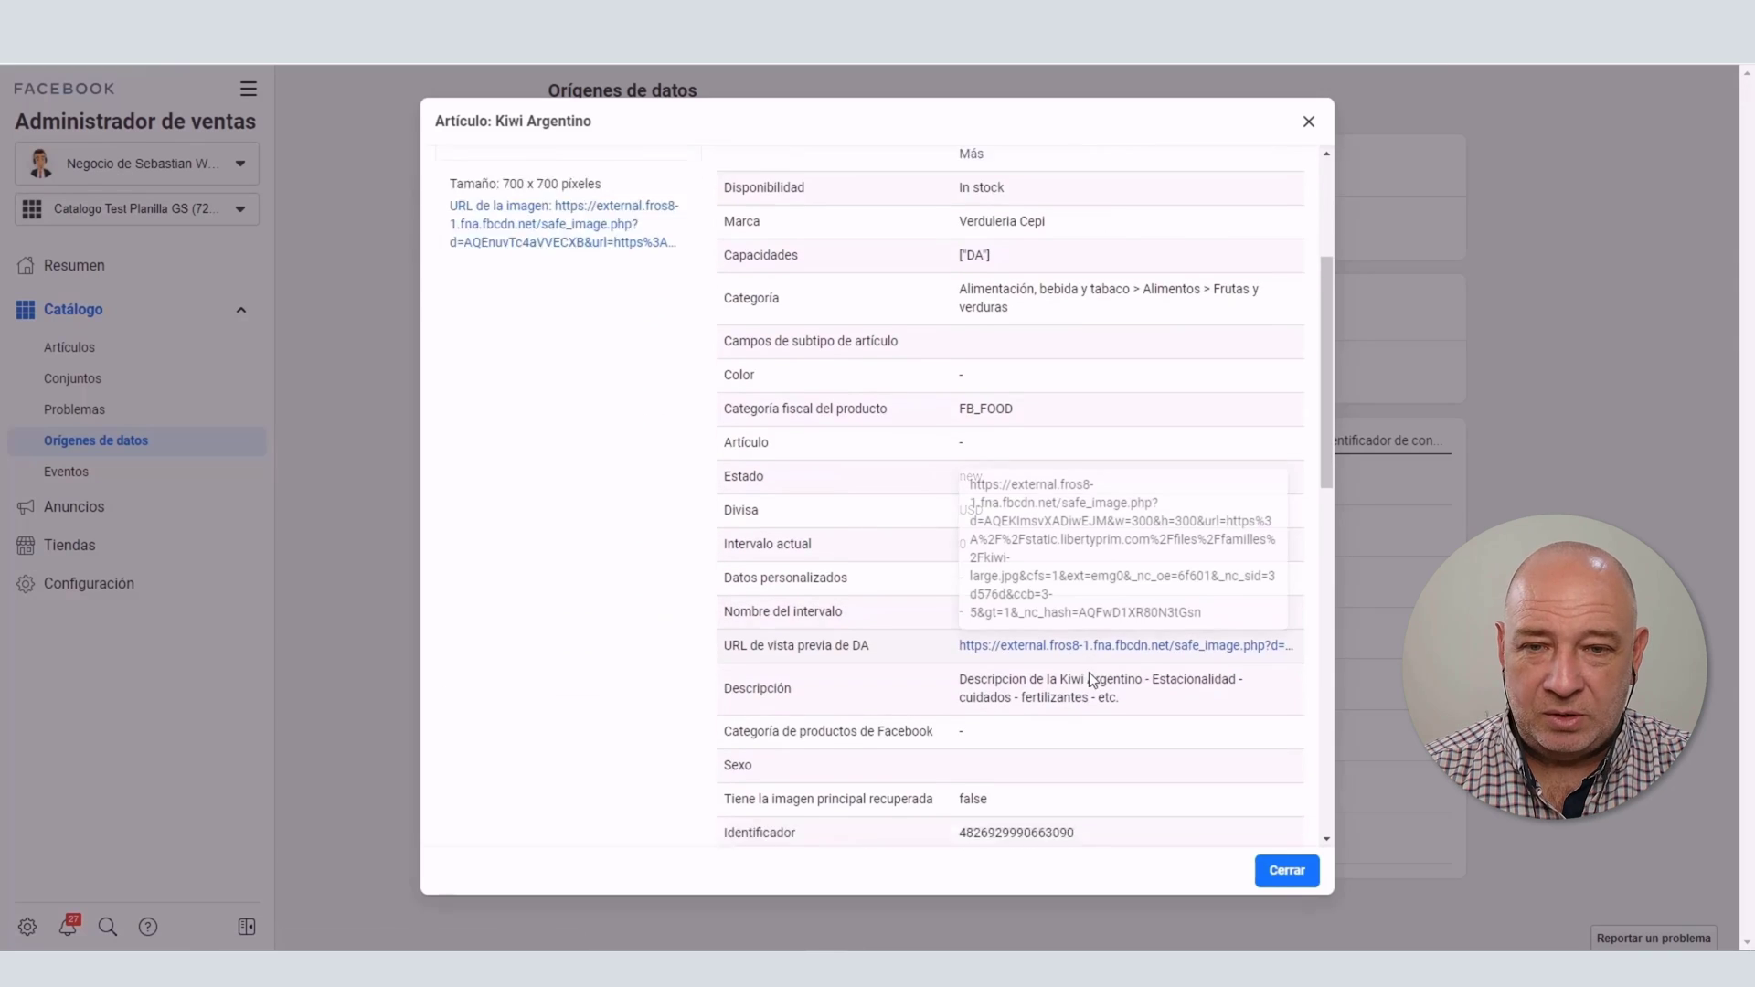
{"action": "scroll", "coordinate": [1089, 672], "scroll_direction": "down", "scroll_amount": 3}
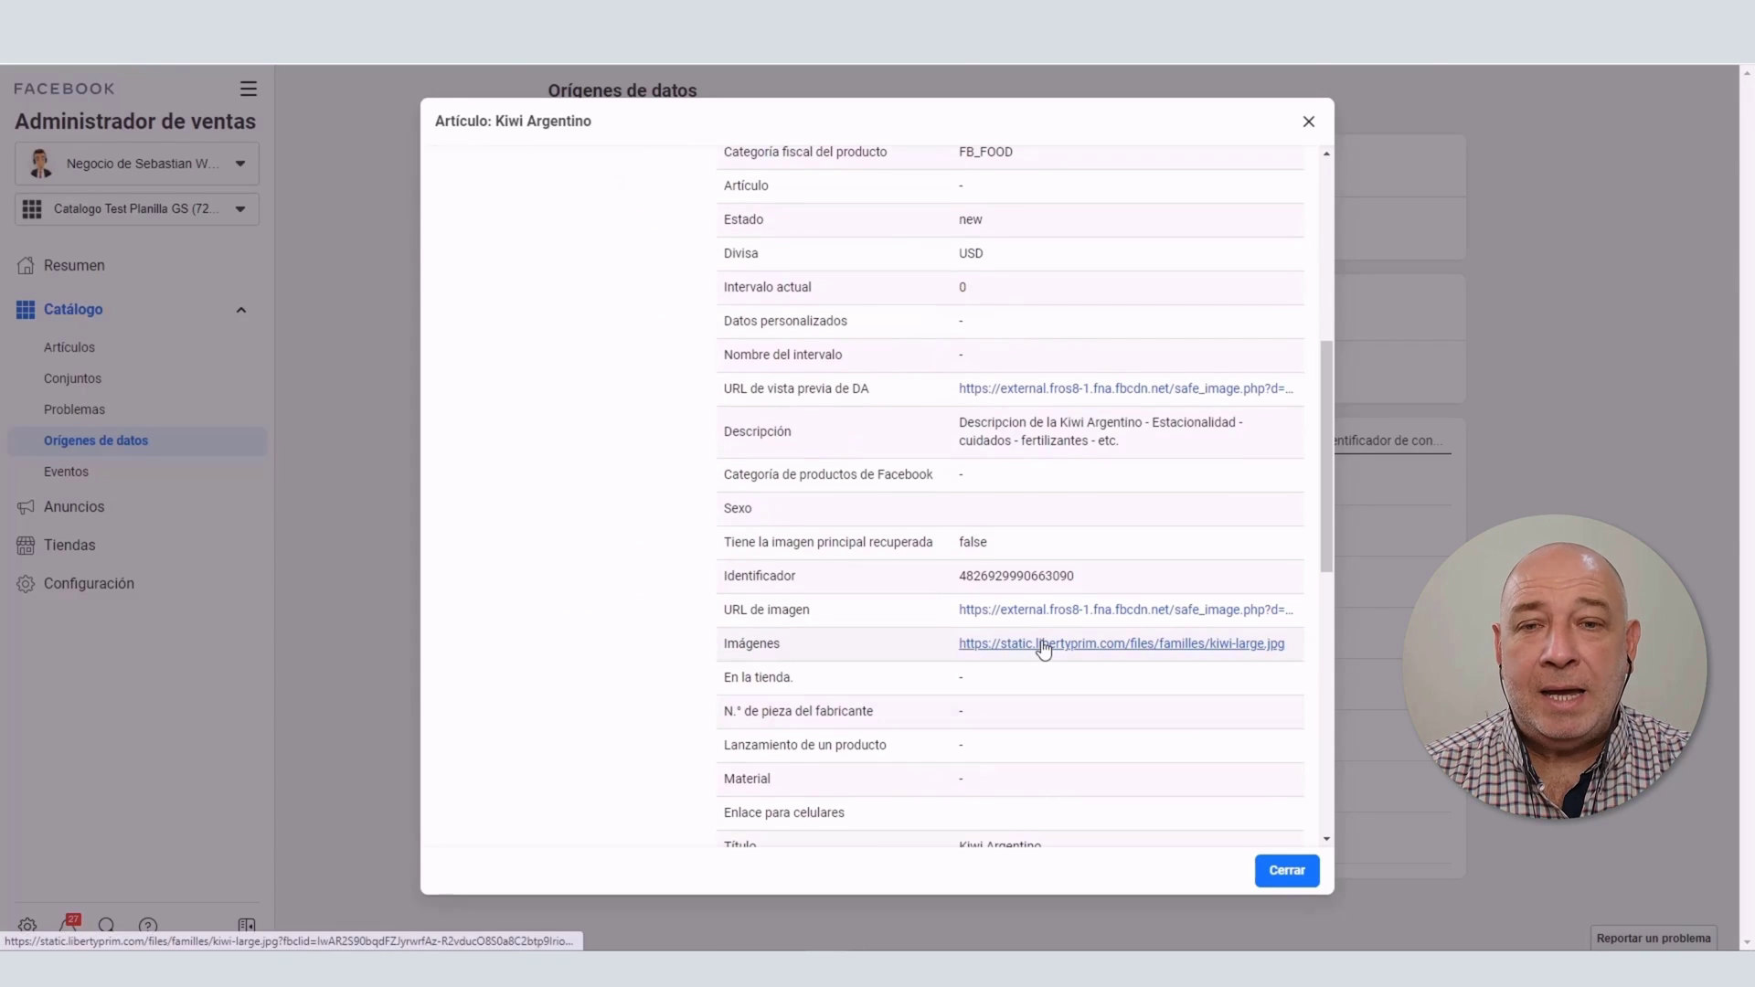
{"action": "left_click", "coordinate": [1309, 124]}
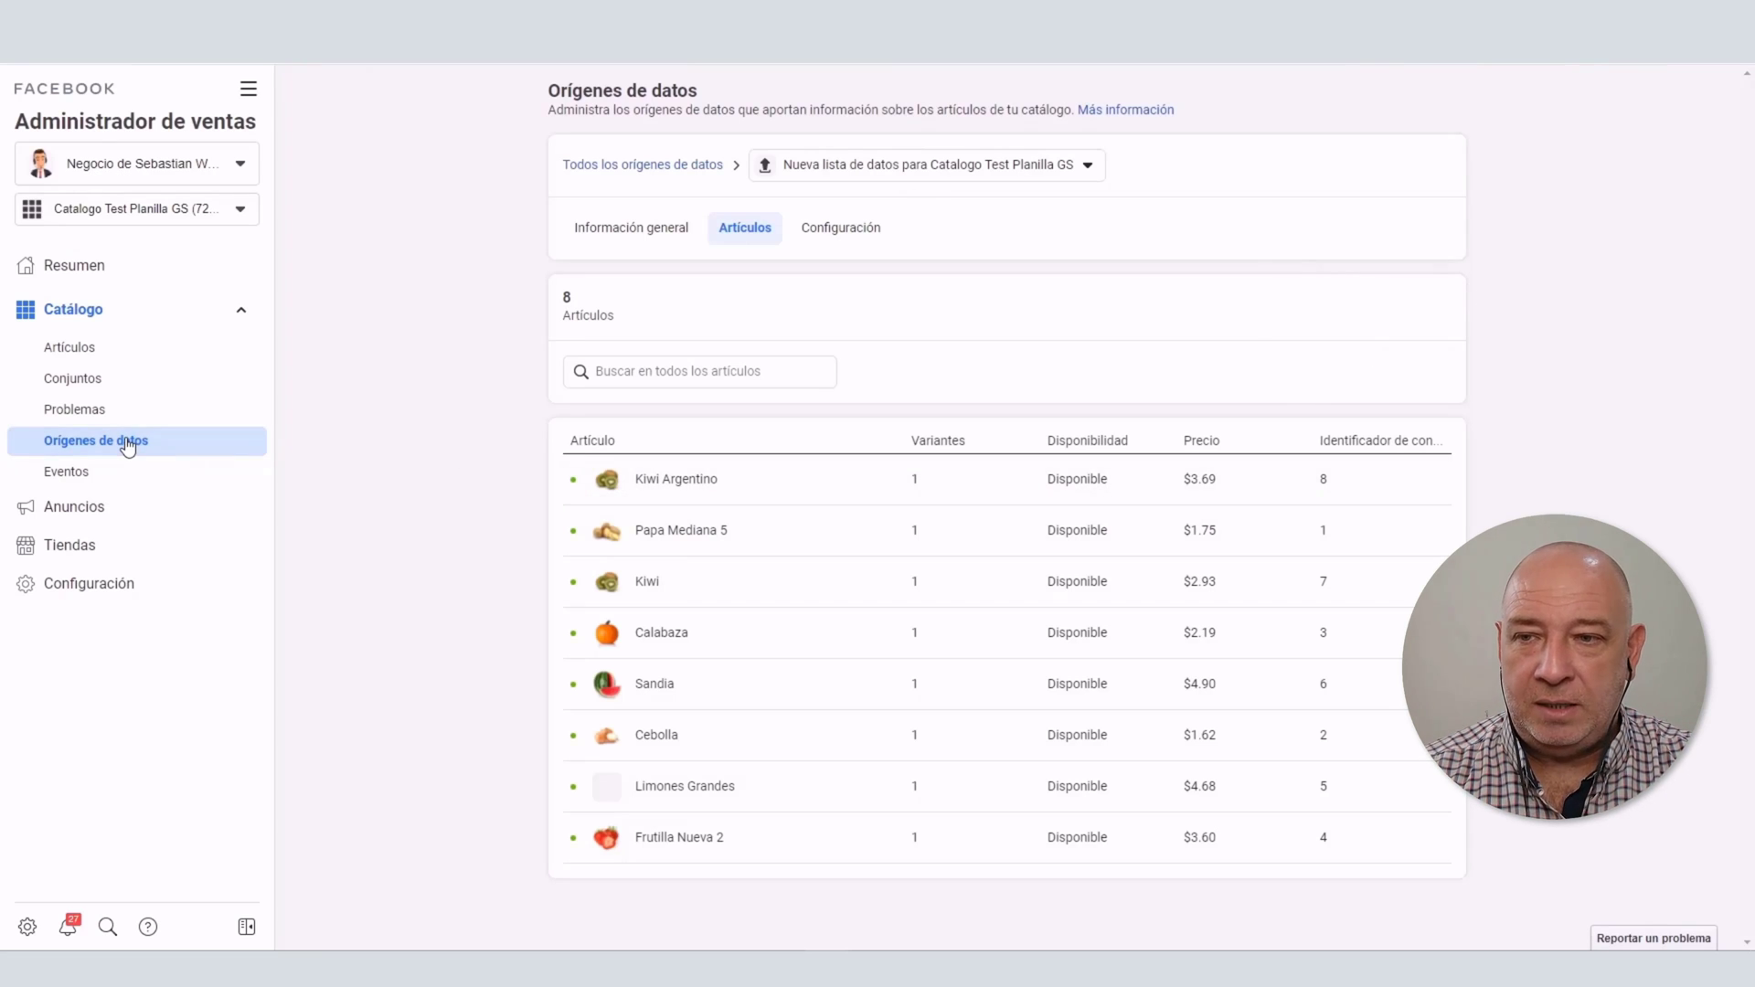
- Review the data list's update schedule and configuration, and view the Frutilla Nueva 2 item's details among the catalog's Artículos
{"action": "left_click", "coordinate": [630, 230]}
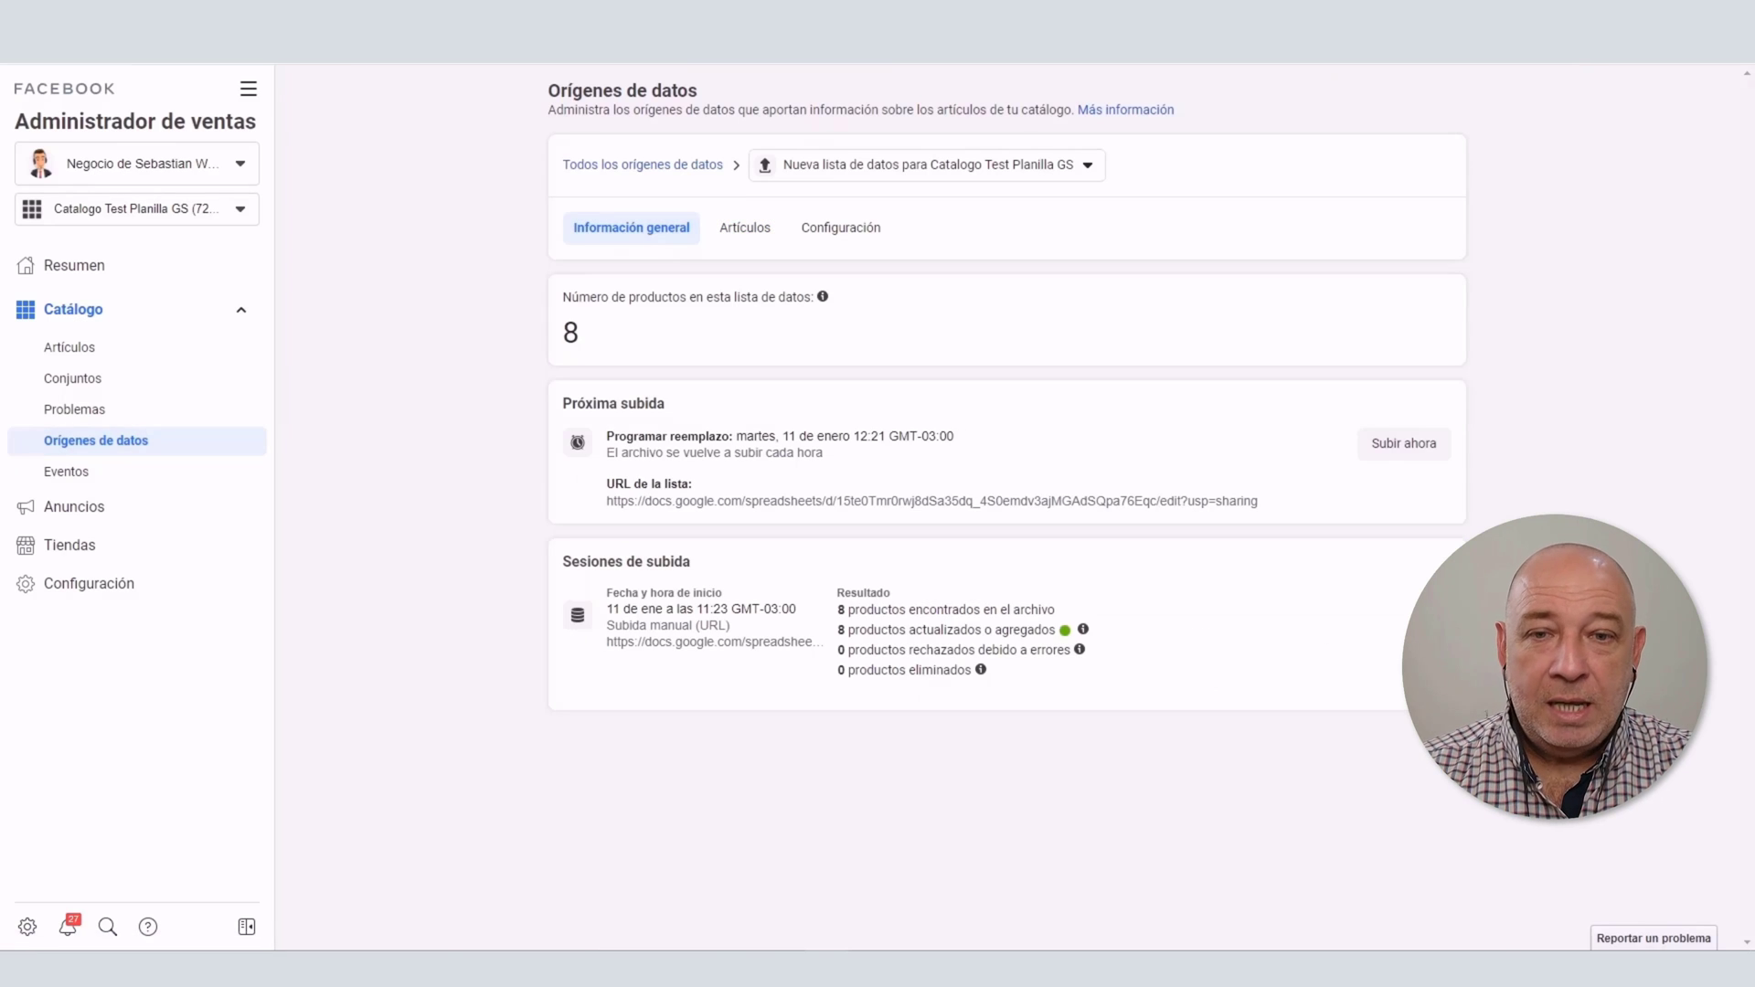
{"action": "left_click", "coordinate": [1413, 457]}
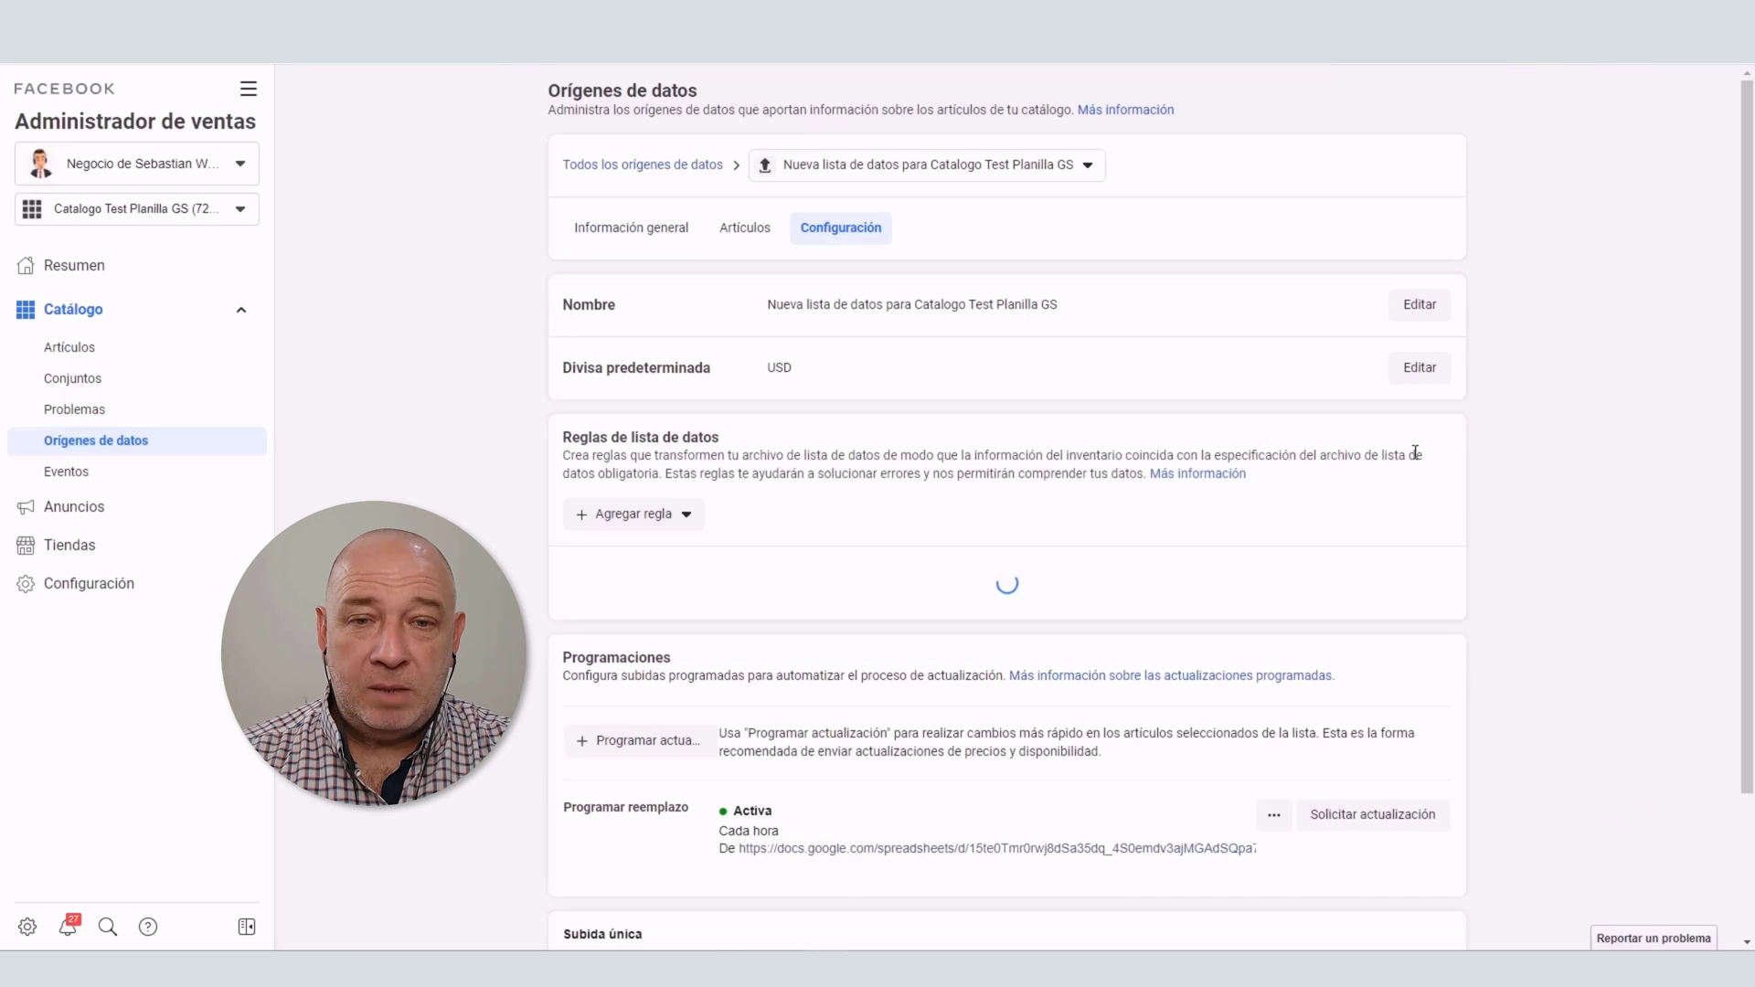
{"action": "scroll", "coordinate": [1454, 722], "scroll_direction": "down", "scroll_amount": 2}
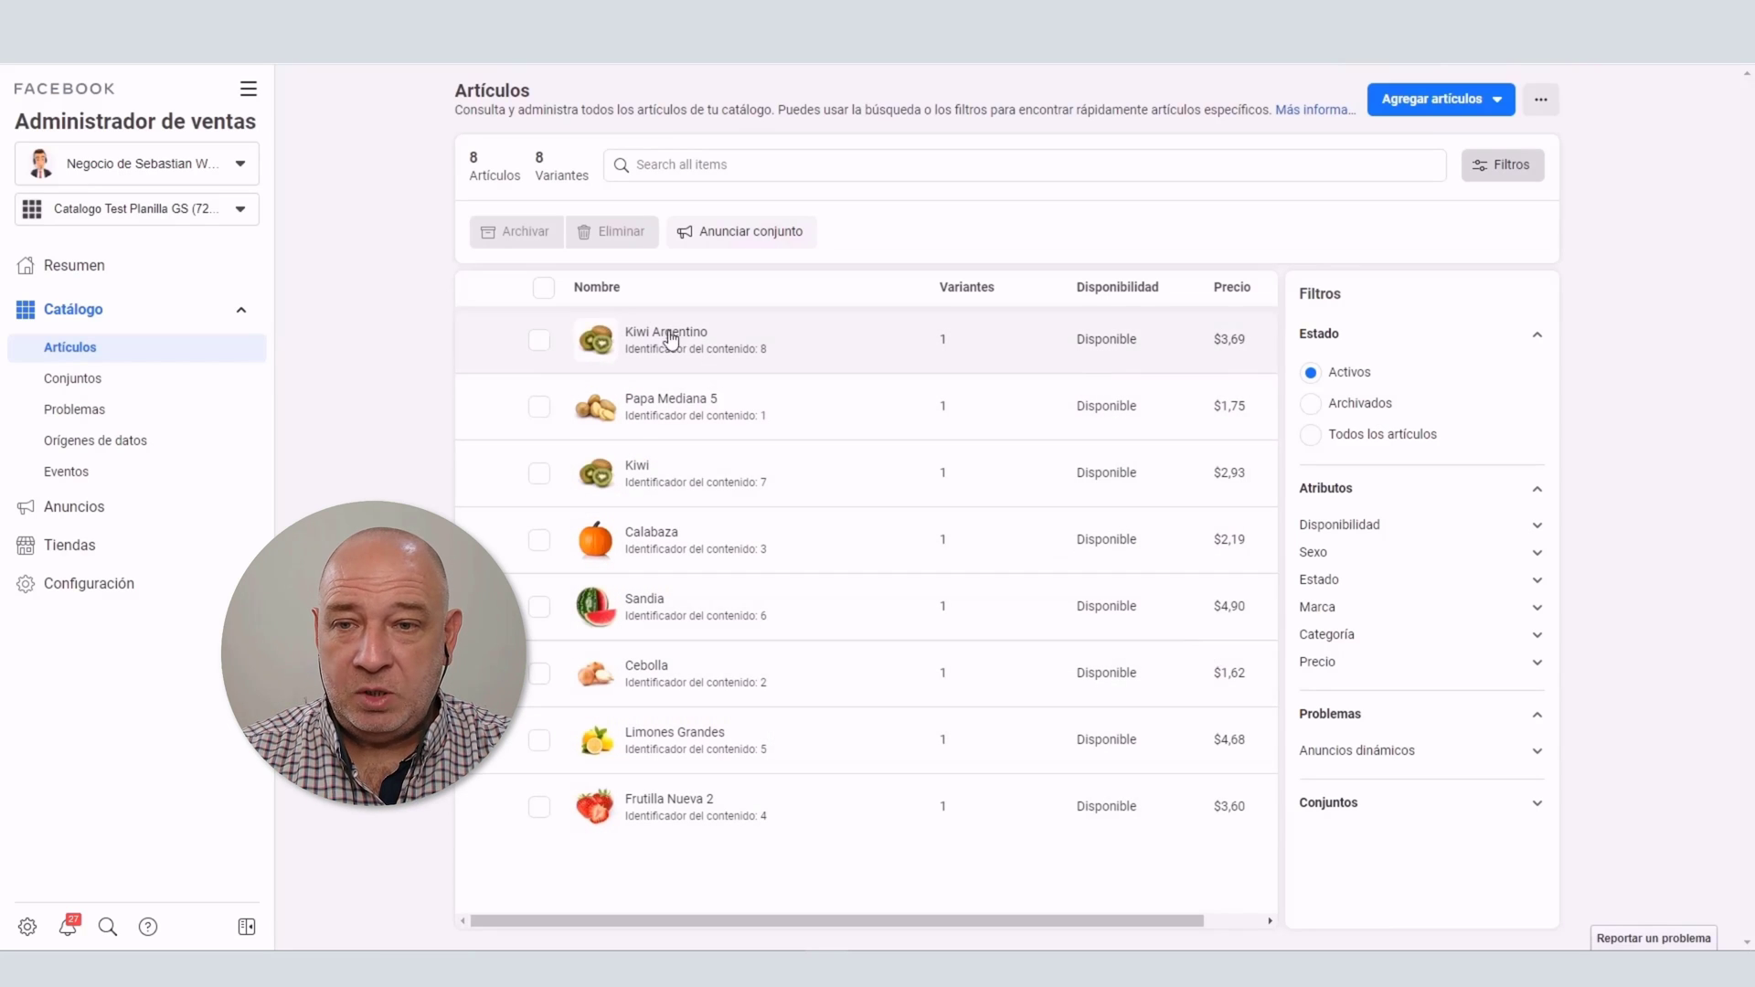
{"action": "left_click", "coordinate": [670, 810]}
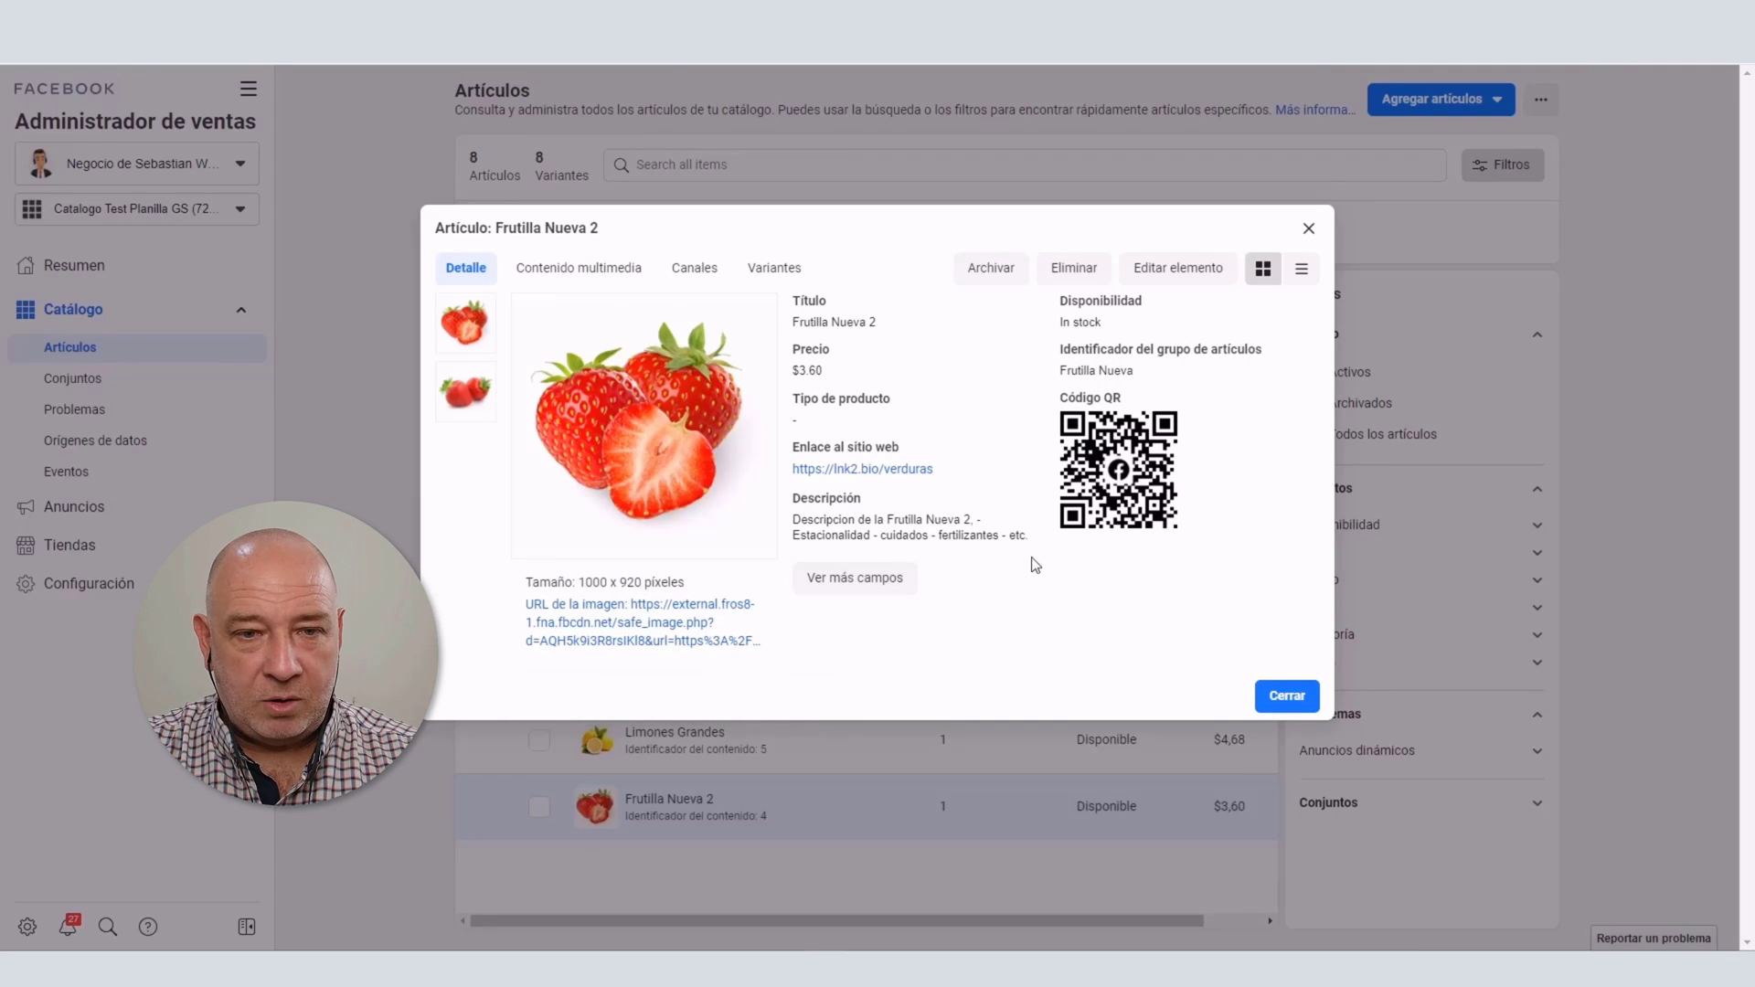
{"action": "left_click", "coordinate": [1291, 698]}
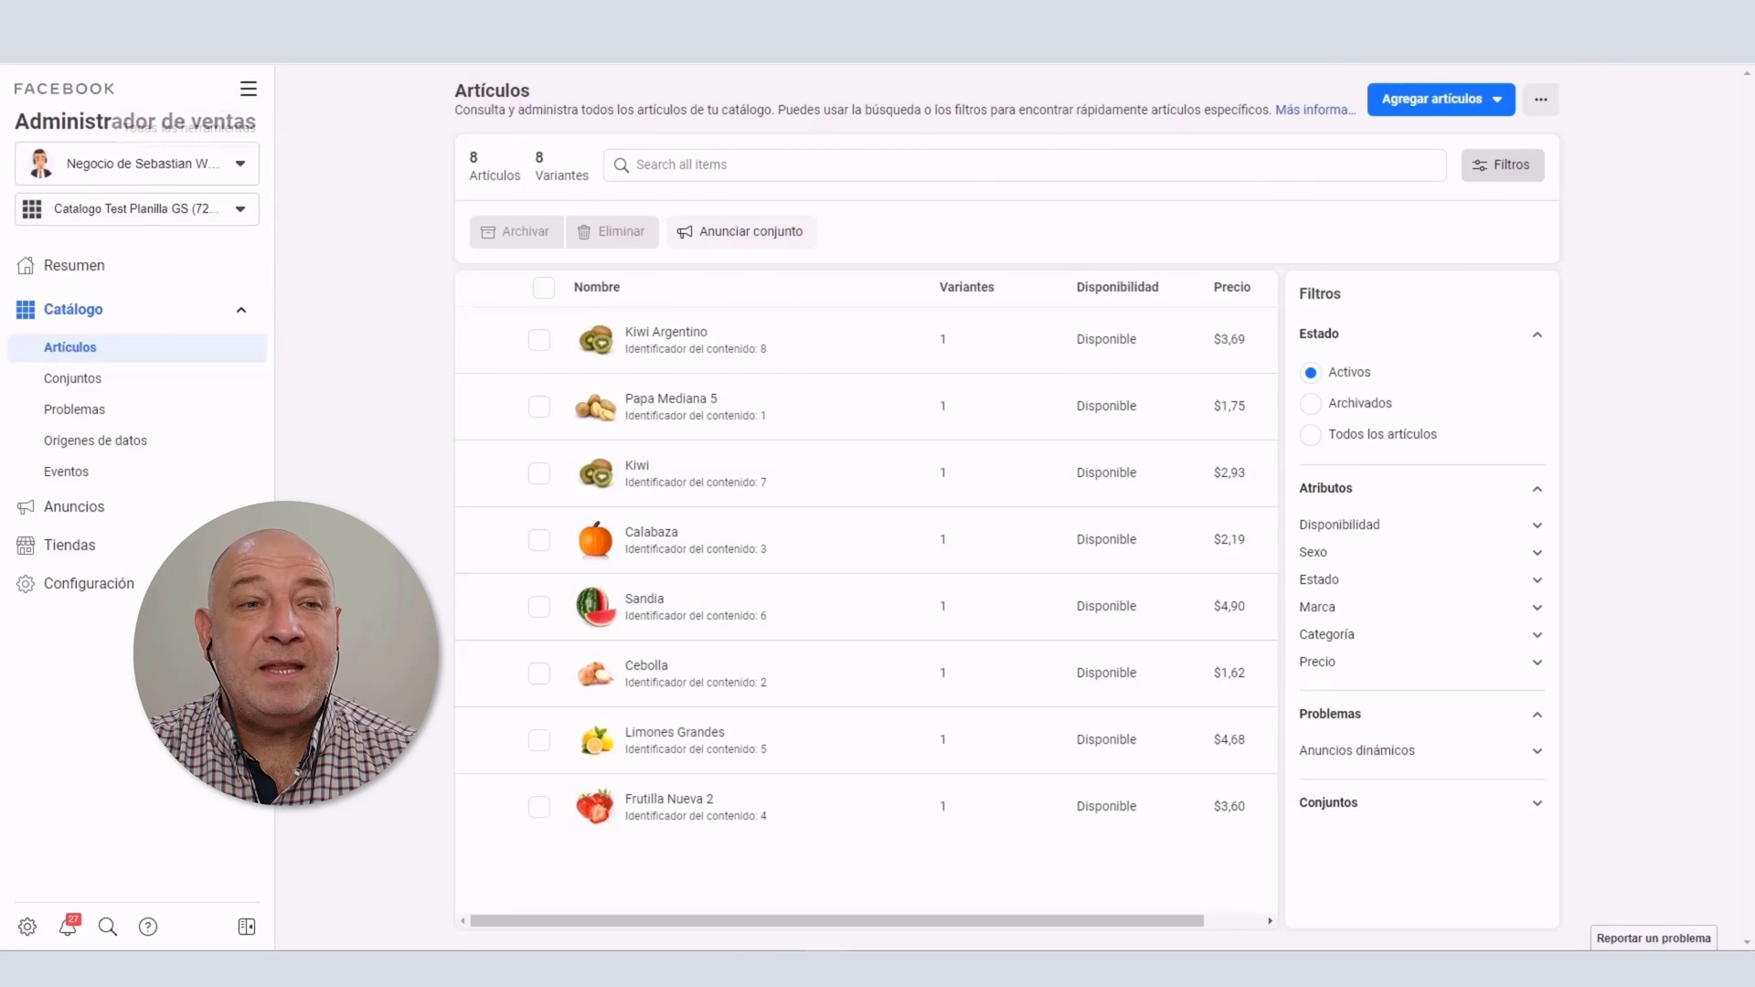
- Switch to the Verduleria spreadsheet in Google Sheets and review its product columns and the price of Papa Mediana 5
{"action": "key", "text": "ctrl+Tab"}
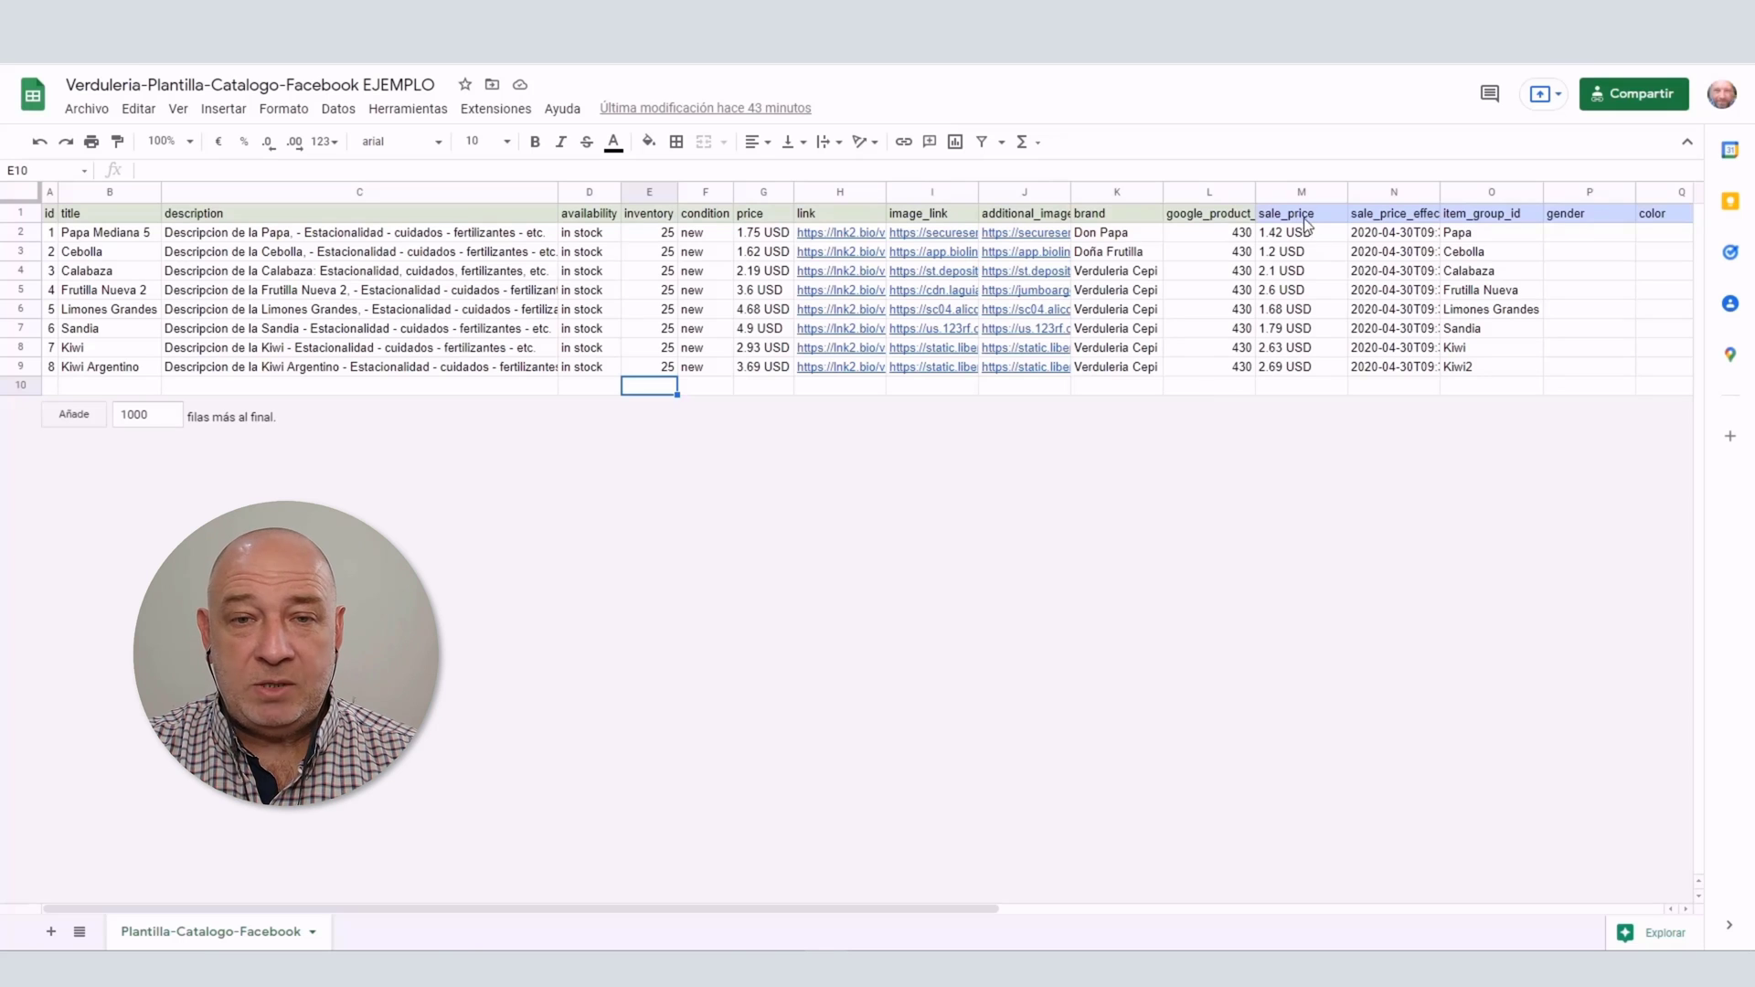
{"action": "mouse_move", "coordinate": [823, 910]}
{"action": "left_mouse_down"}
{"action": "mouse_move", "coordinate": [1408, 919]}
{"action": "mouse_move", "coordinate": [836, 910]}
{"action": "left_mouse_up"}
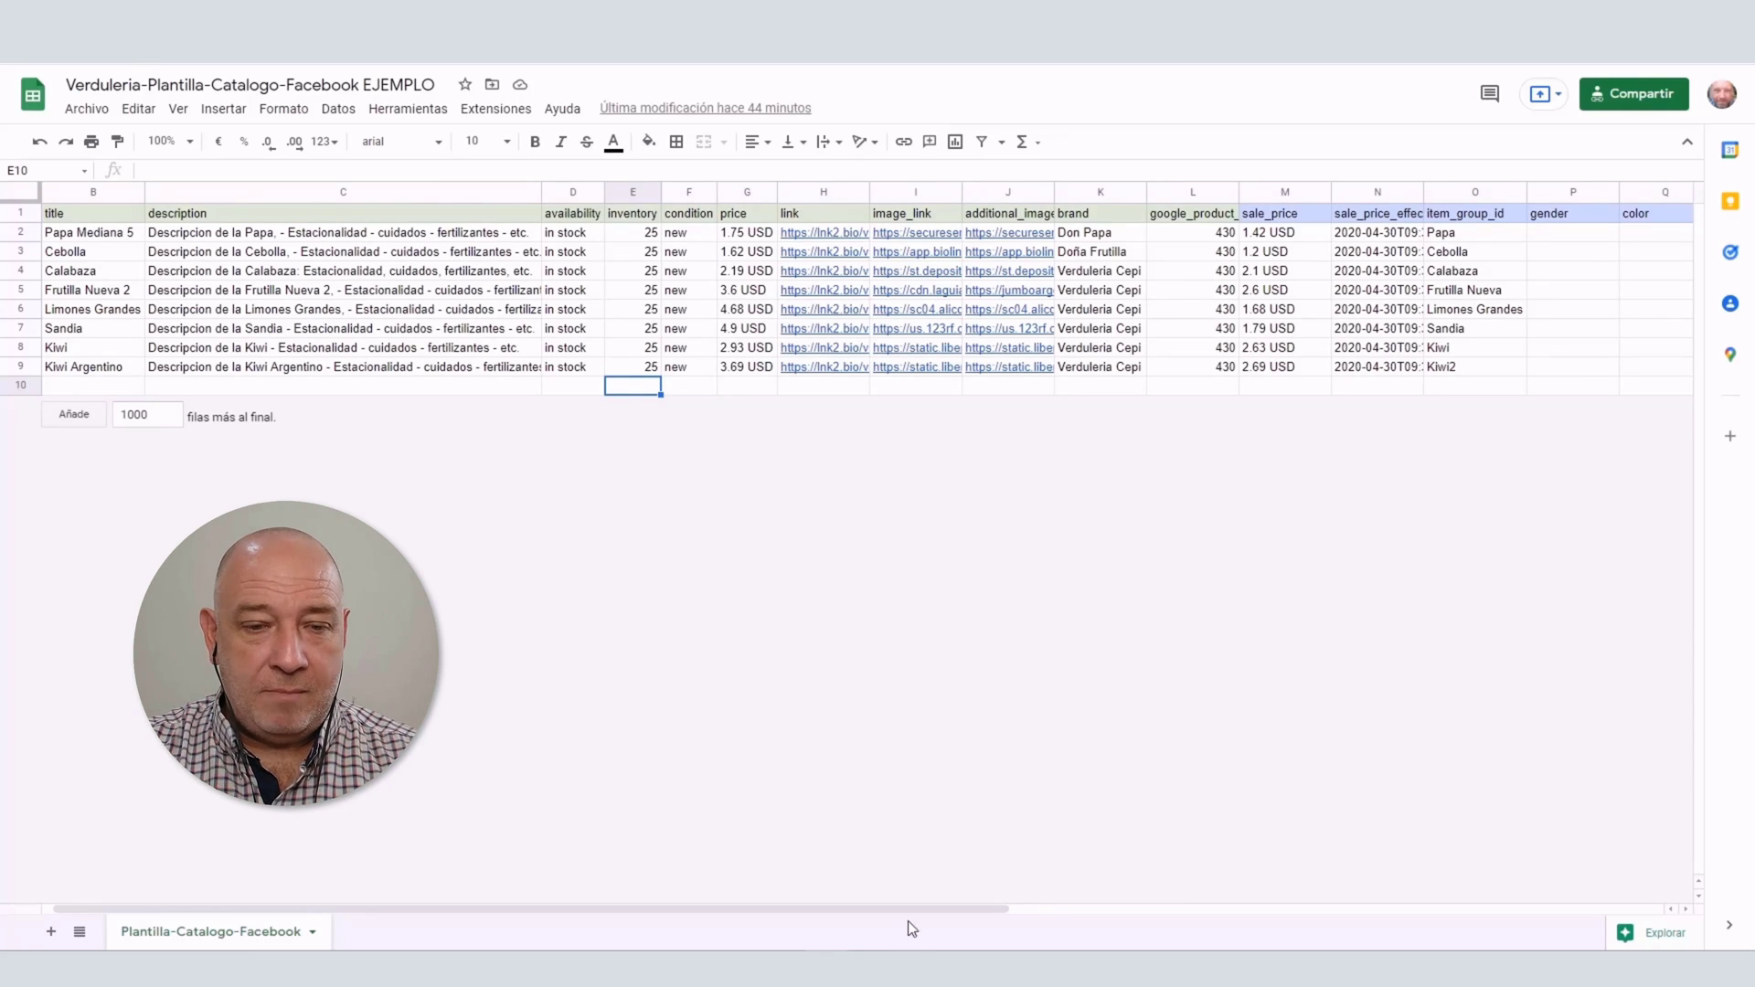
{"action": "left_click_drag", "start_coordinate": [907, 905], "coordinate": [667, 912]}
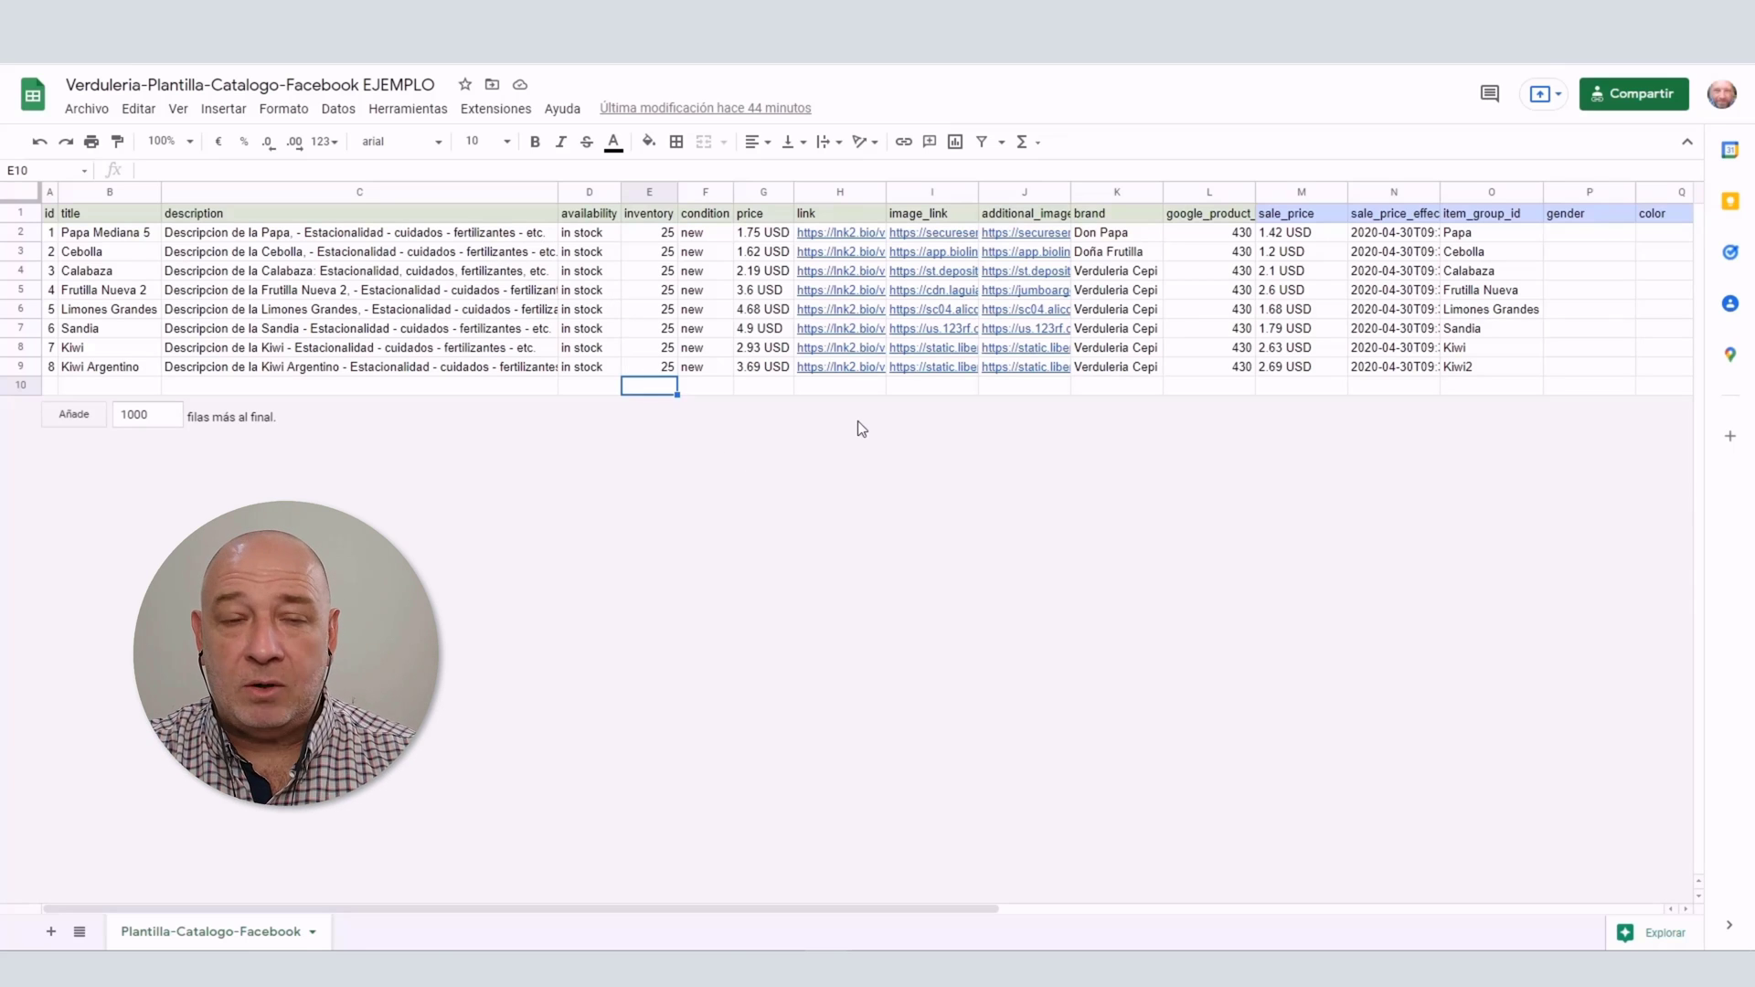
{"action": "left_click", "coordinate": [764, 236]}
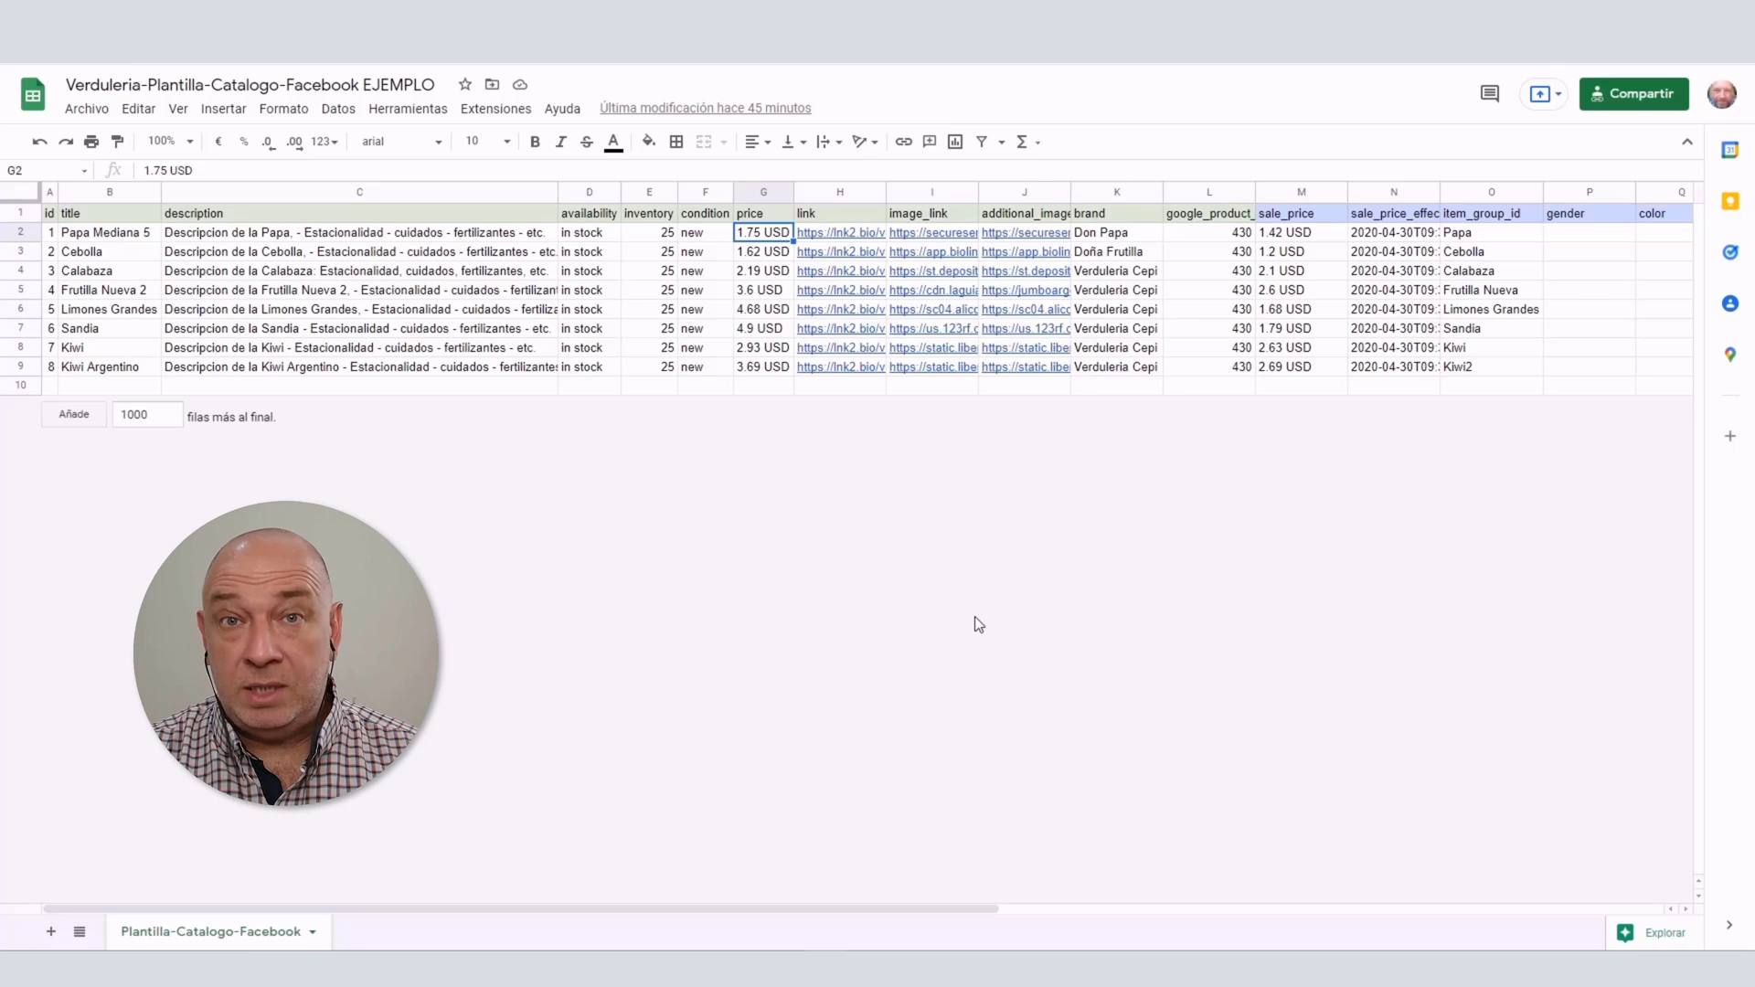
- Check the link and image_link headers, and widen the additional_image_link column so its full heading fits
{"action": "left_click", "coordinate": [853, 211]}
{"action": "left_click", "coordinate": [953, 212]}
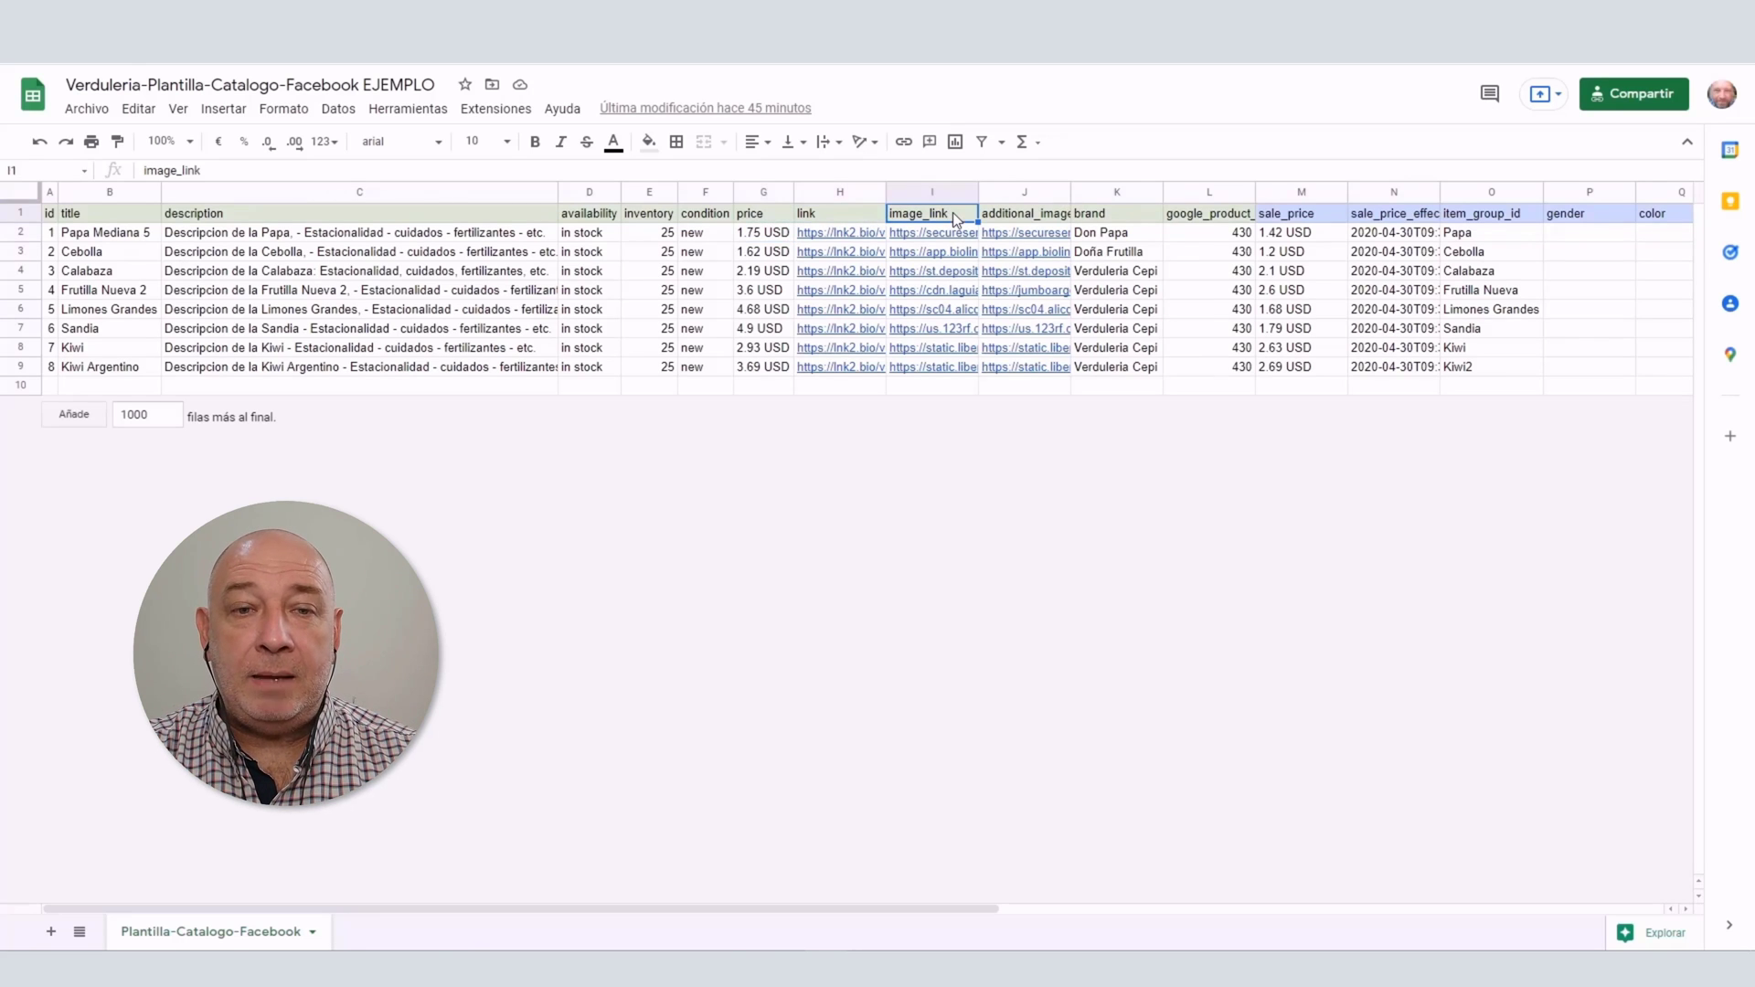
{"action": "left_click", "coordinate": [1028, 216]}
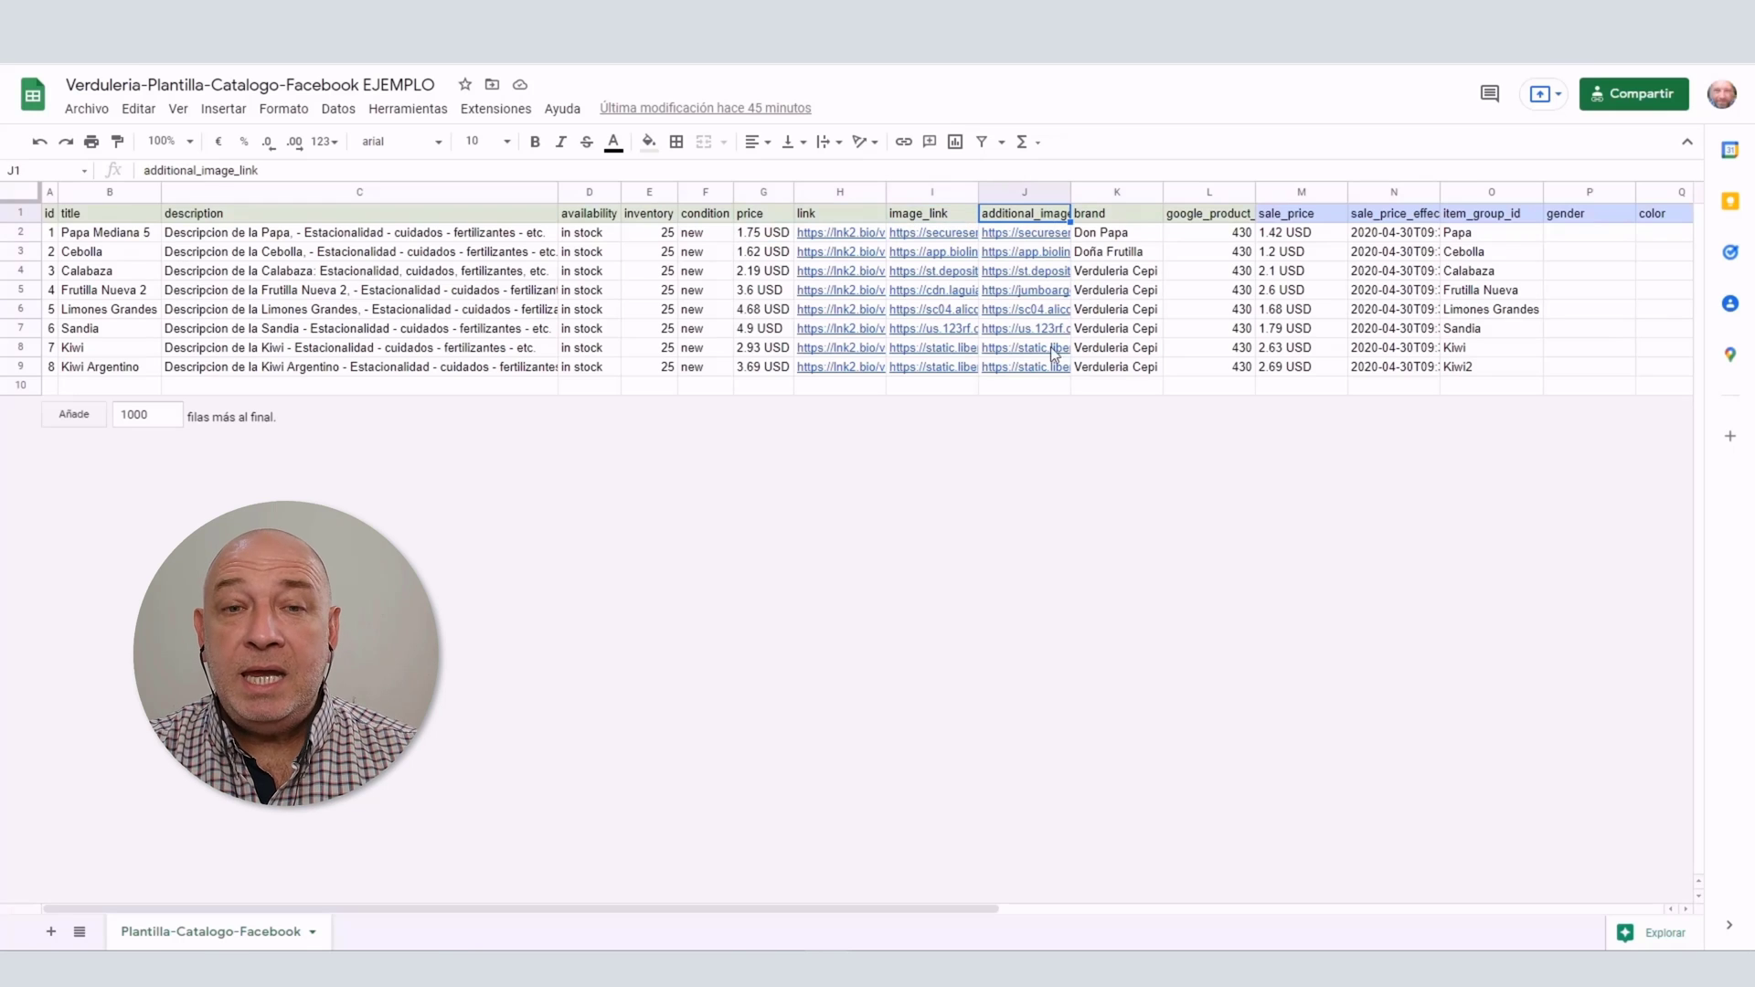
{"action": "left_click_drag", "start_coordinate": [1071, 196], "coordinate": [1110, 193]}
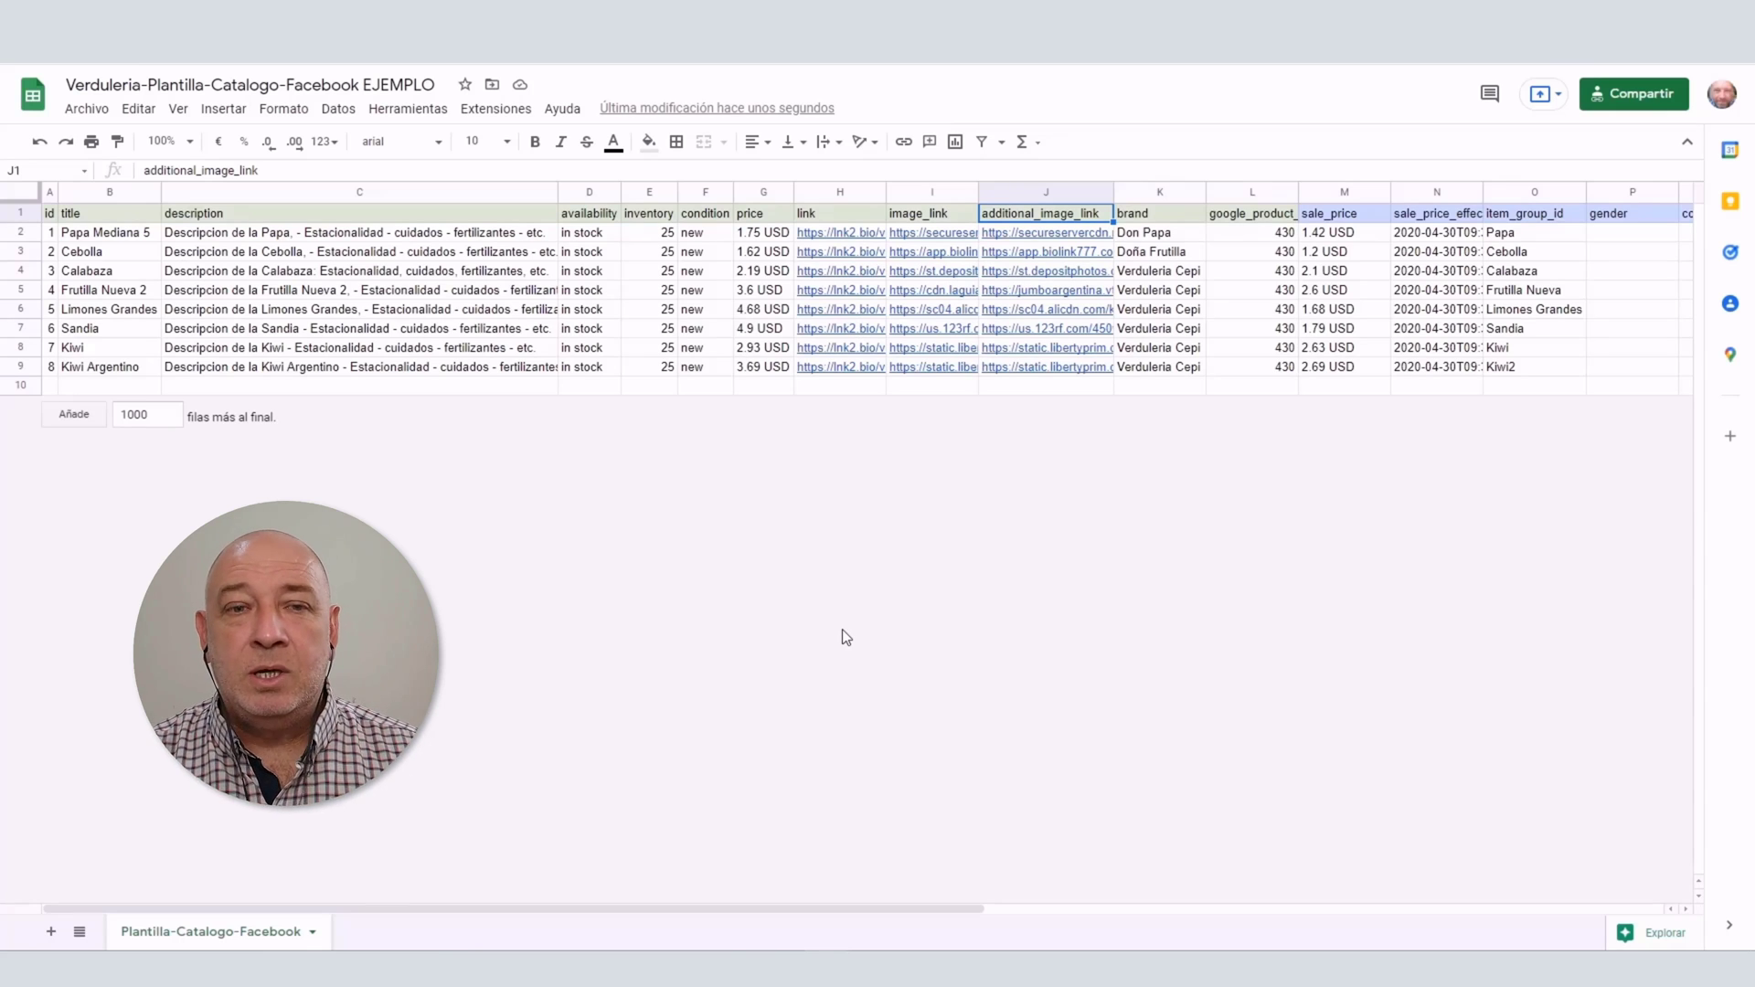
- Check the website addresses in the link column for the listed products
{"action": "left_click", "coordinate": [840, 234]}
{"action": "left_click", "coordinate": [842, 385]}
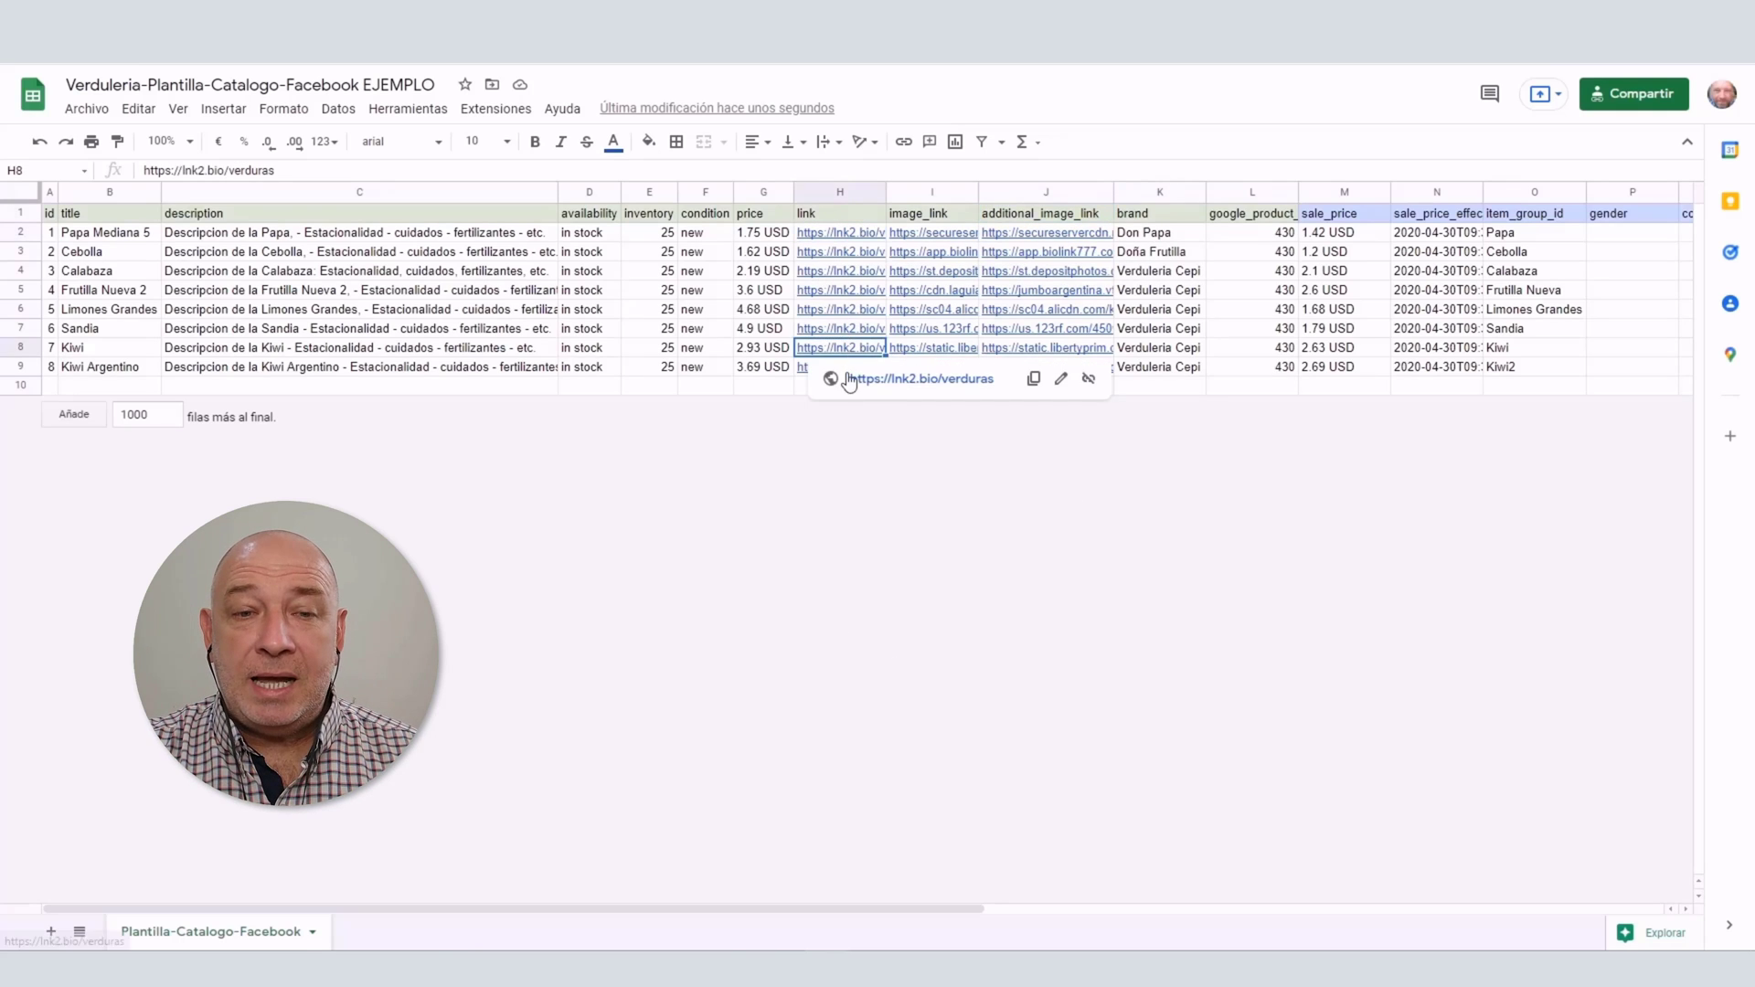
{"action": "left_click", "coordinate": [834, 236]}
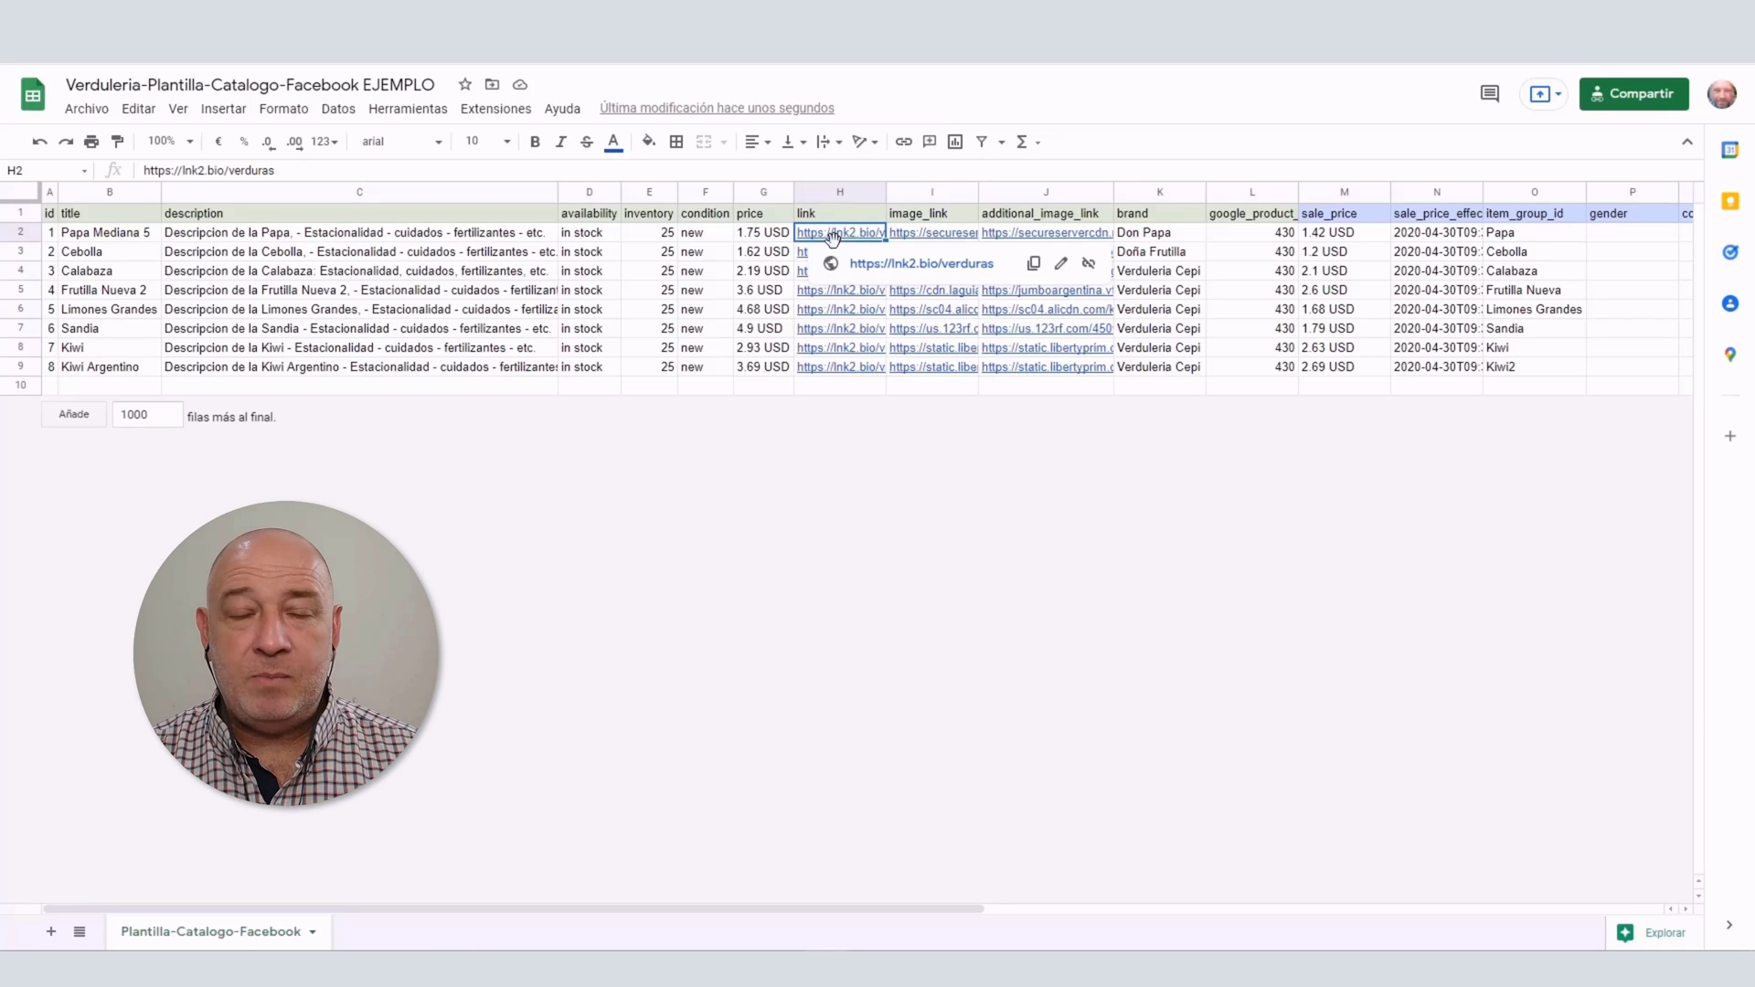
{"action": "left_click", "coordinate": [846, 385]}
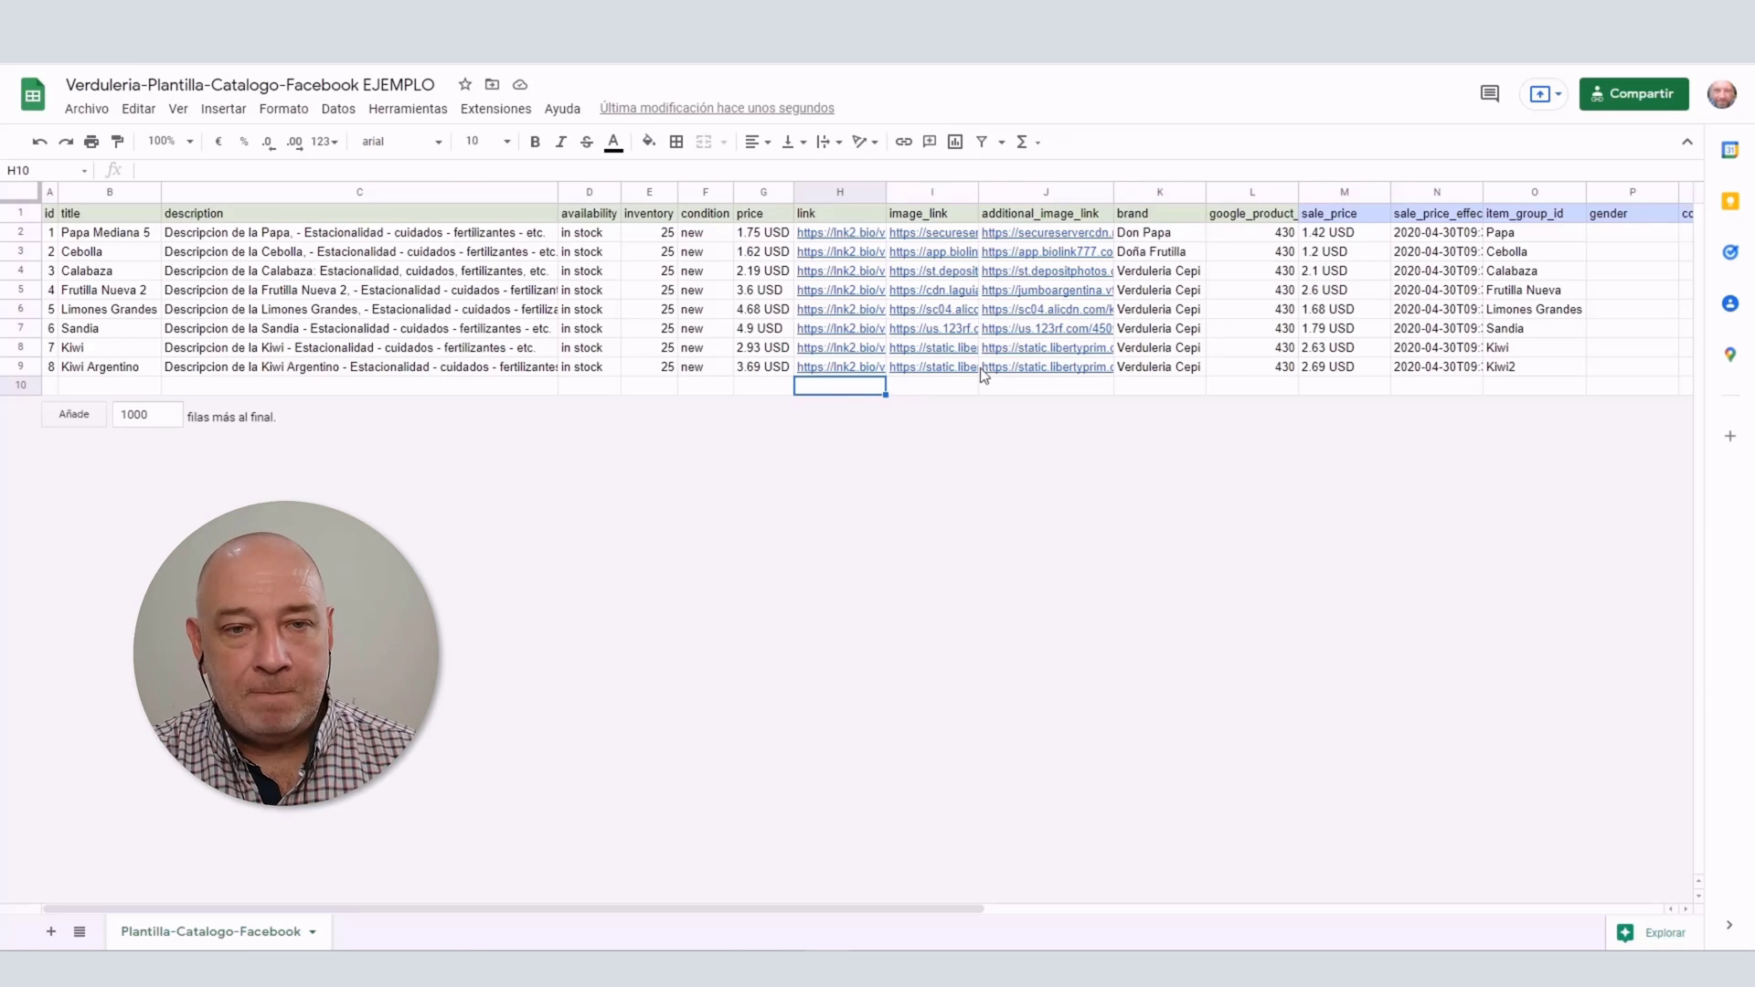
- Examine the image addresses of Papa Mediana 5 in the image_link and additional_image_link columns
{"action": "left_click", "coordinate": [949, 234]}
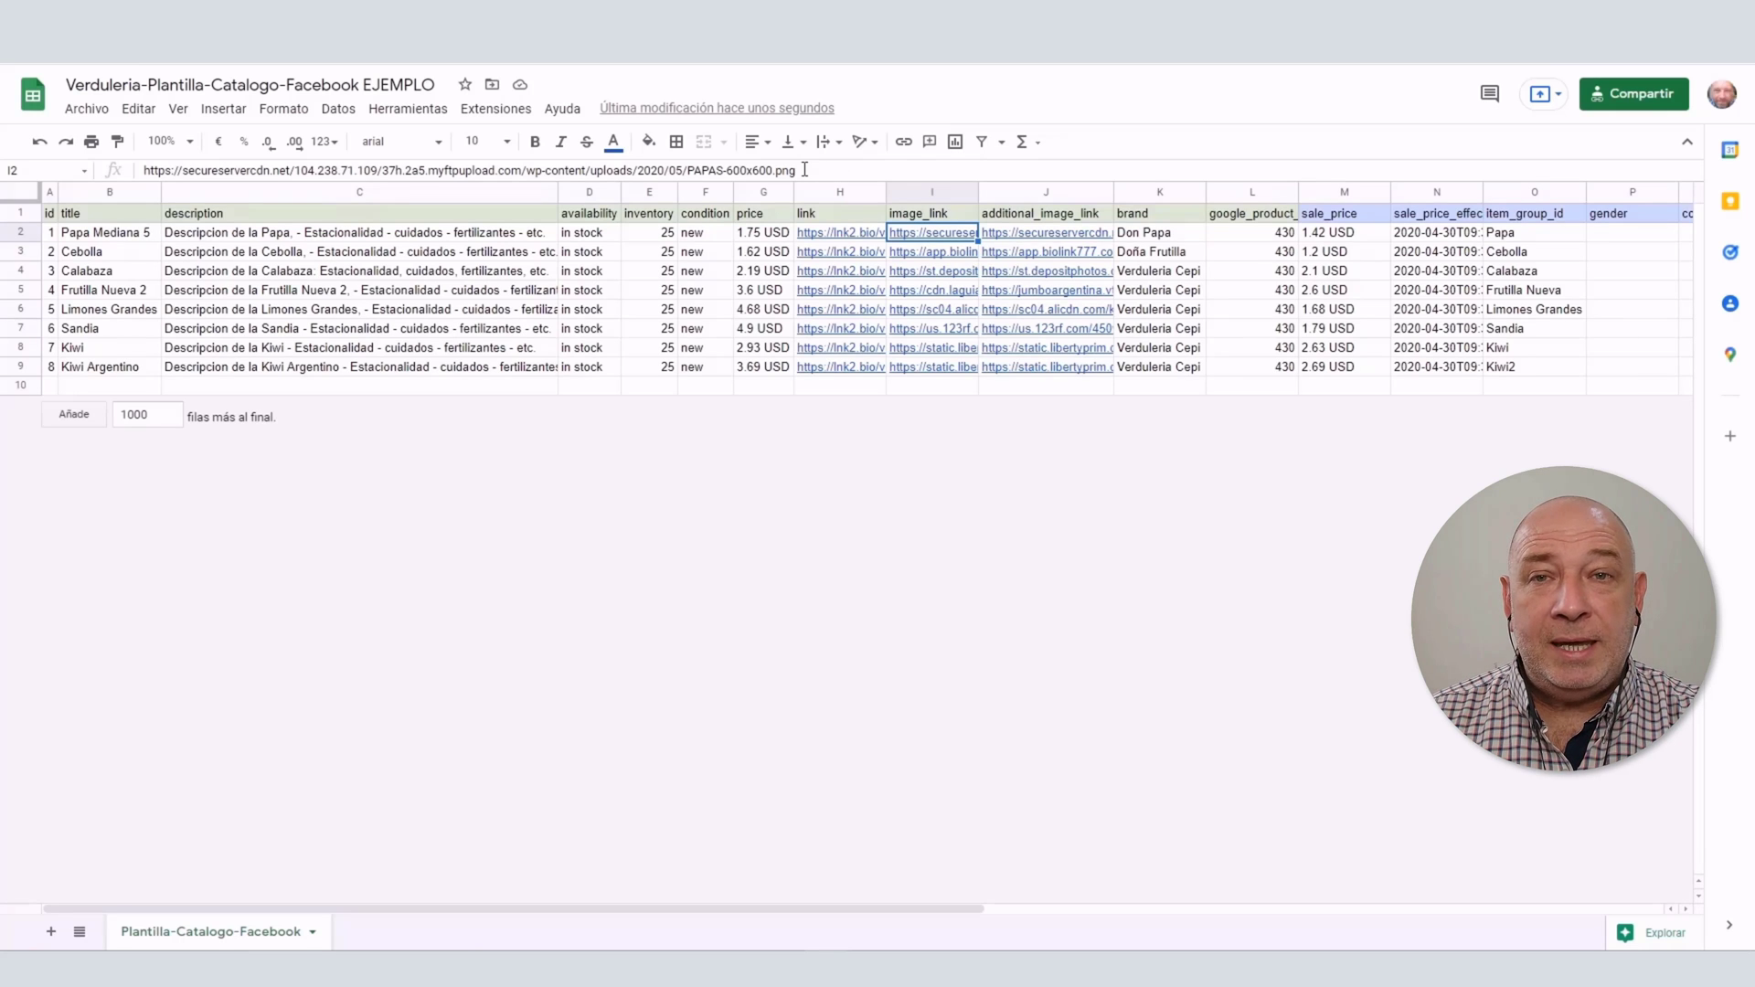
{"action": "mouse_move", "coordinate": [909, 239]}
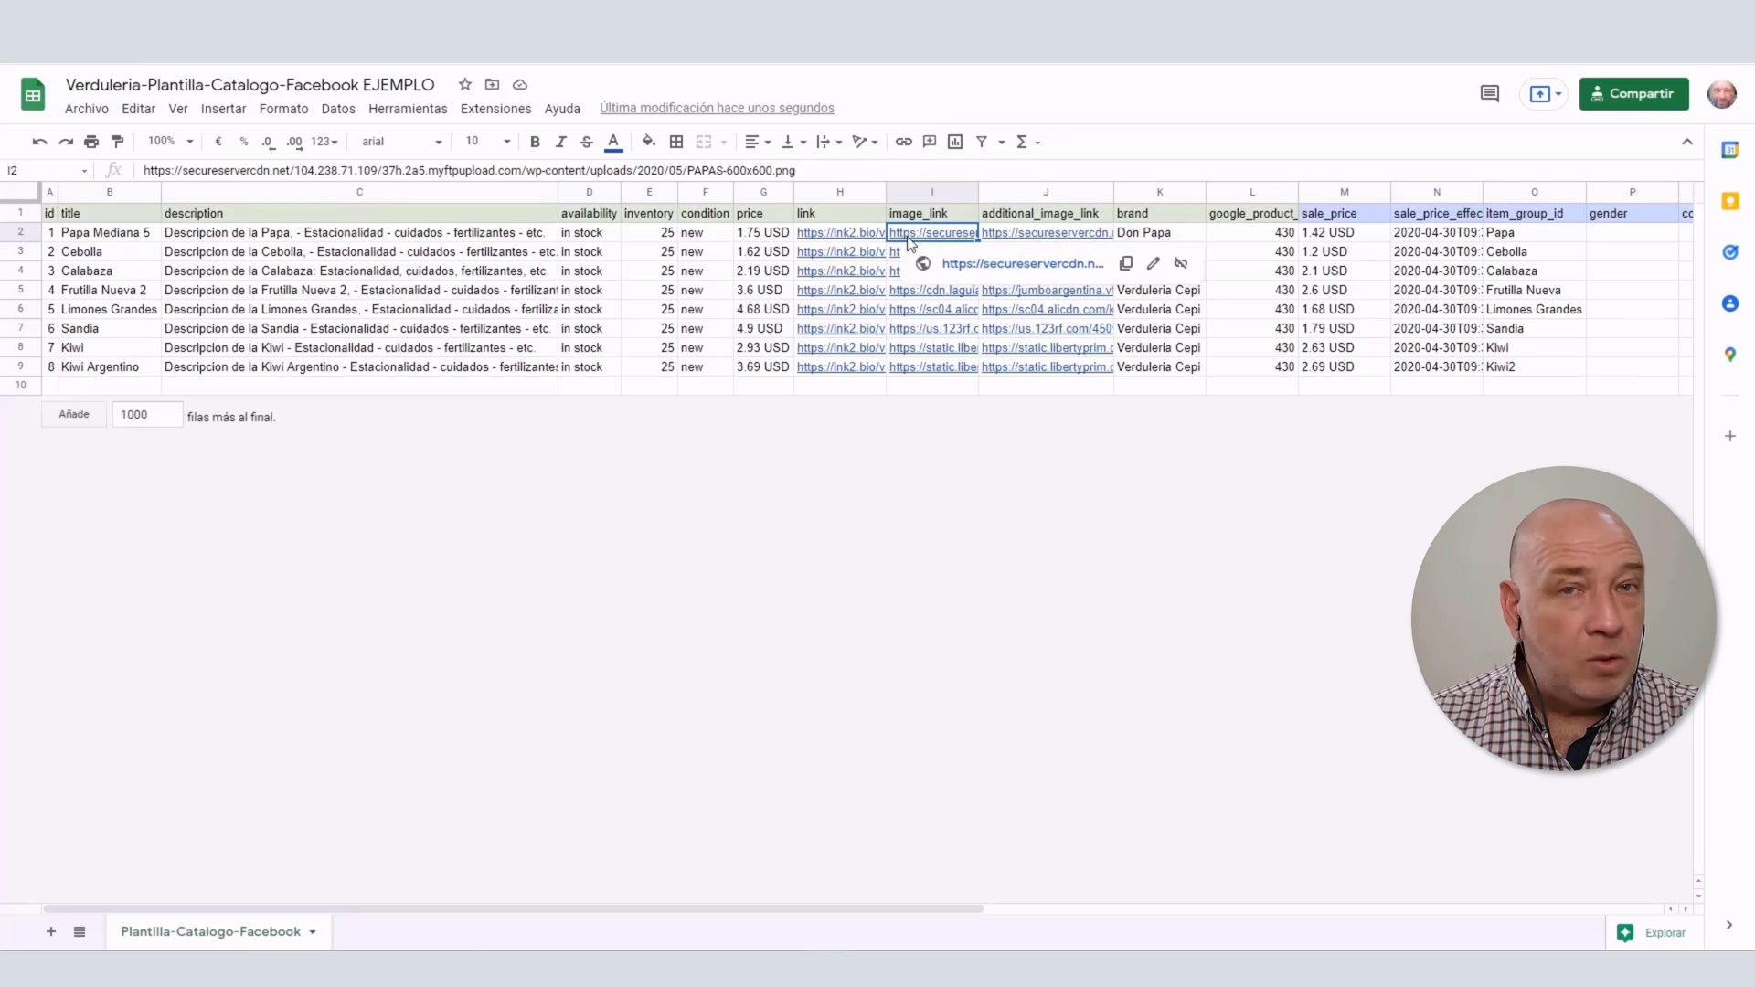
{"action": "left_click", "coordinate": [1158, 386]}
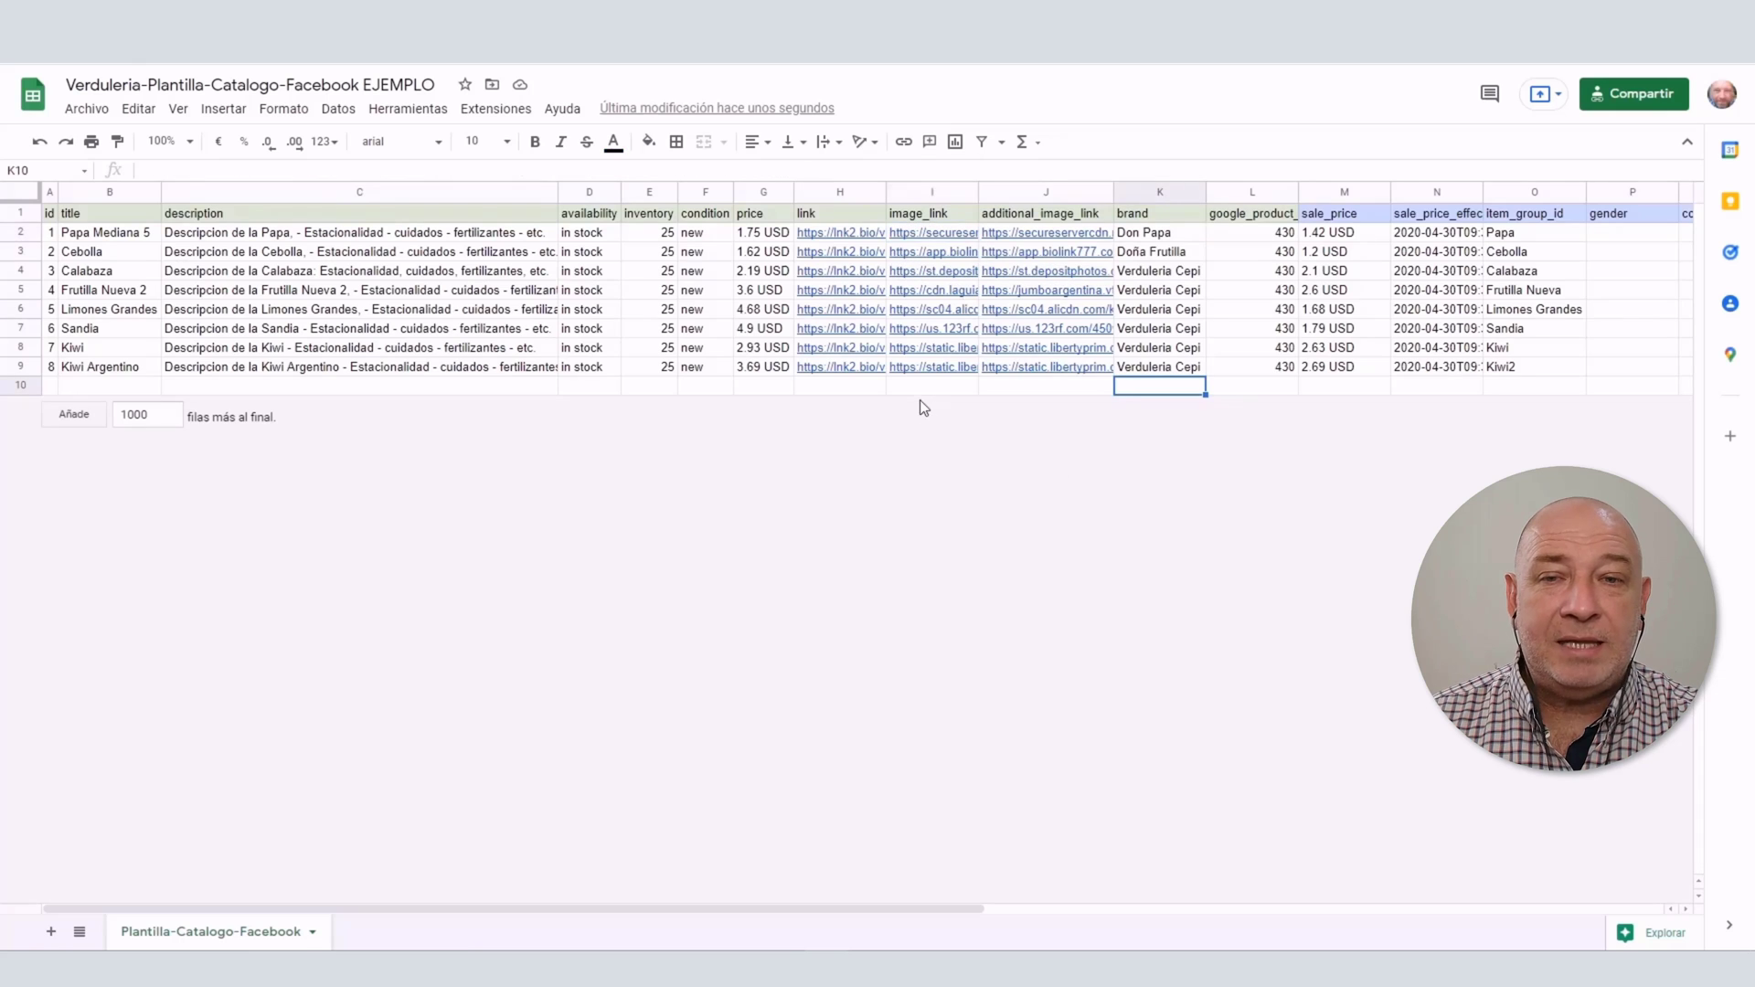
{"action": "left_click", "coordinate": [898, 234]}
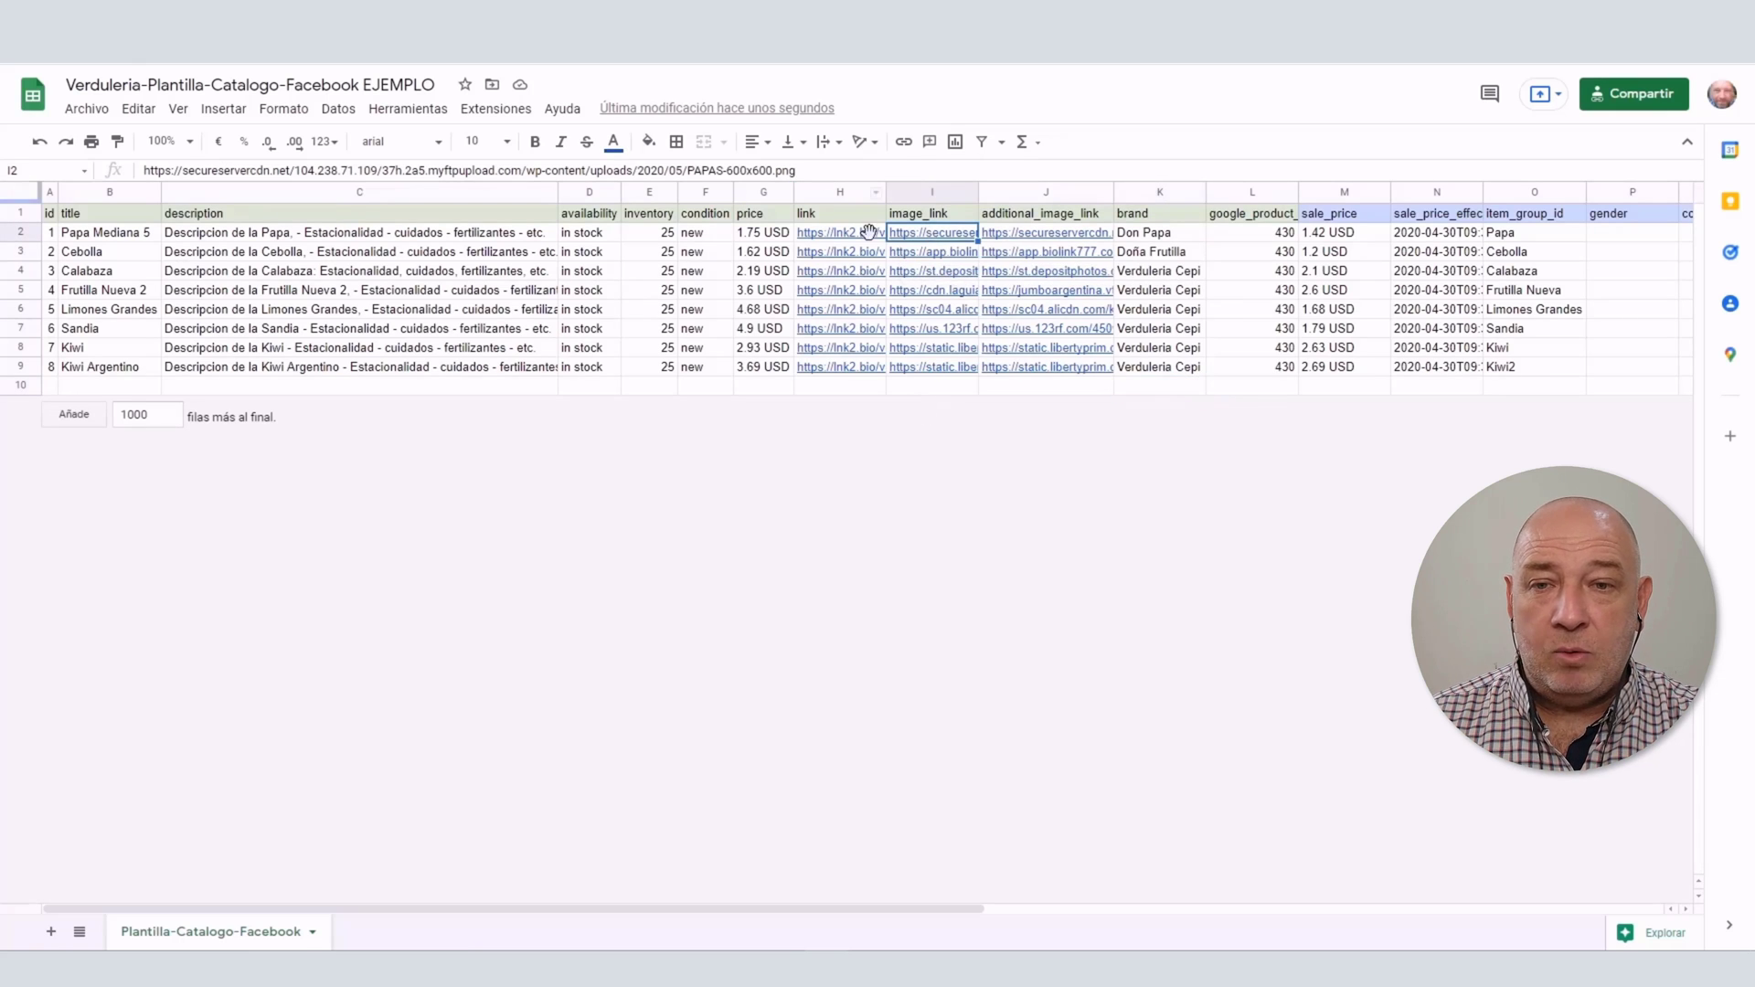
{"action": "left_click", "coordinate": [1013, 239]}
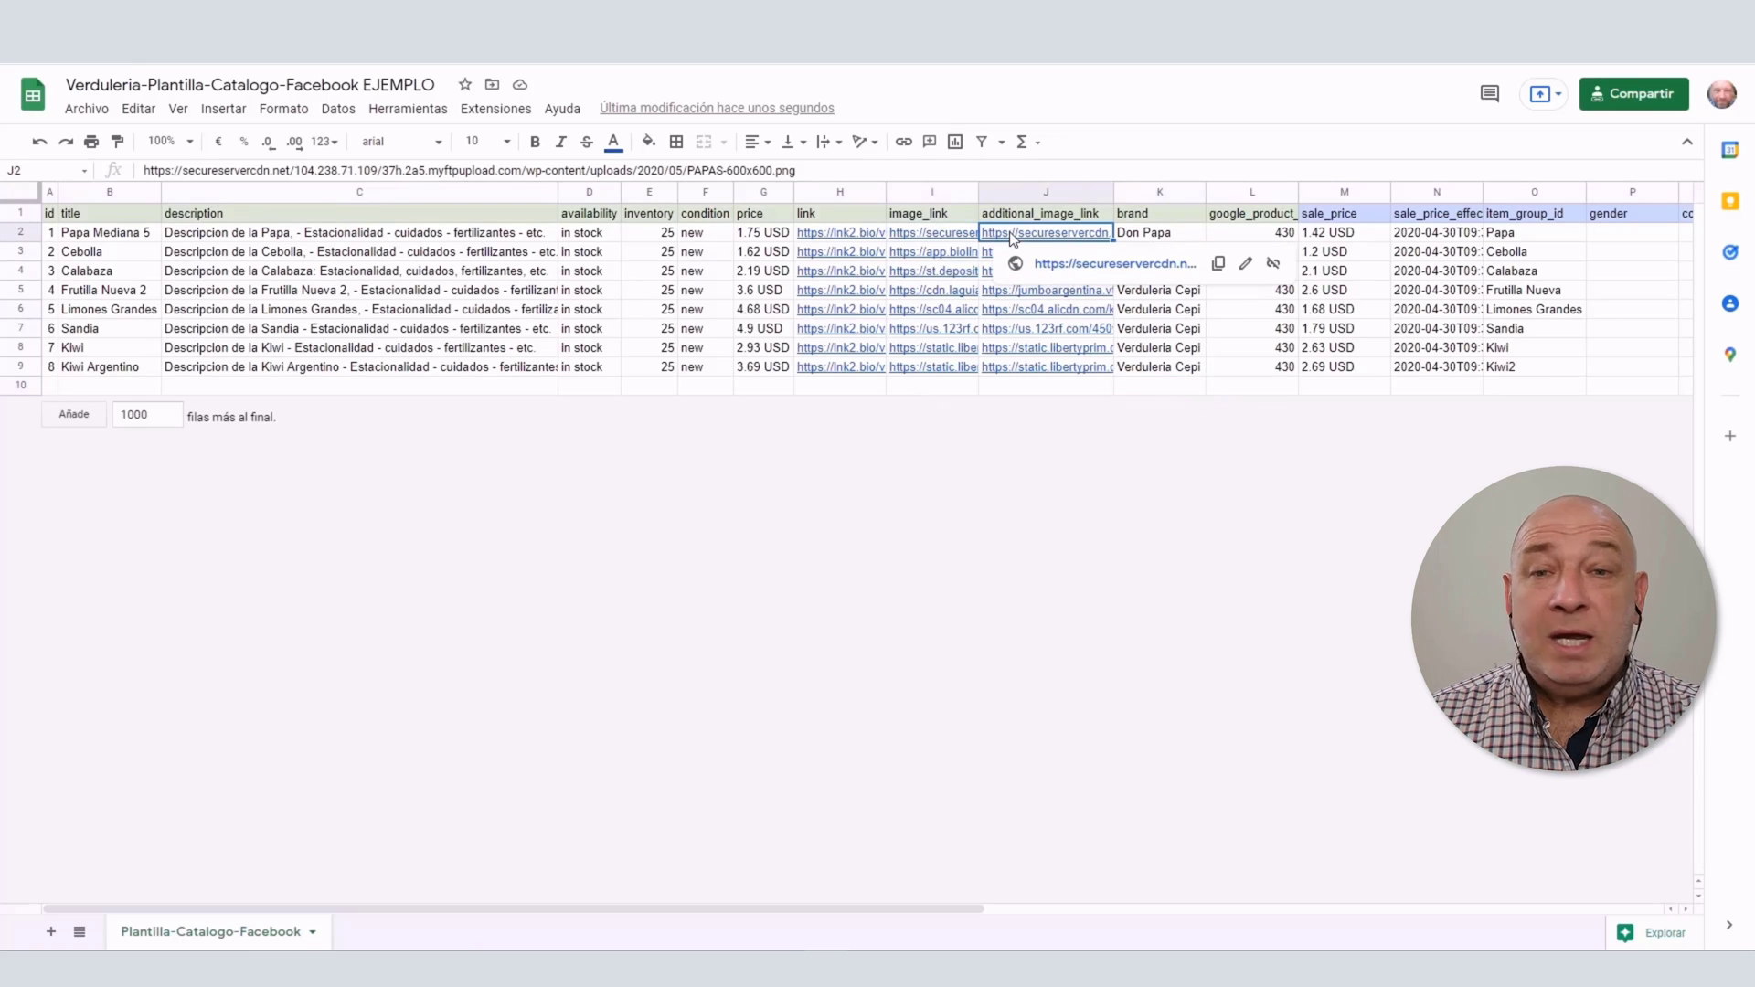
{"action": "left_click", "coordinate": [1042, 386]}
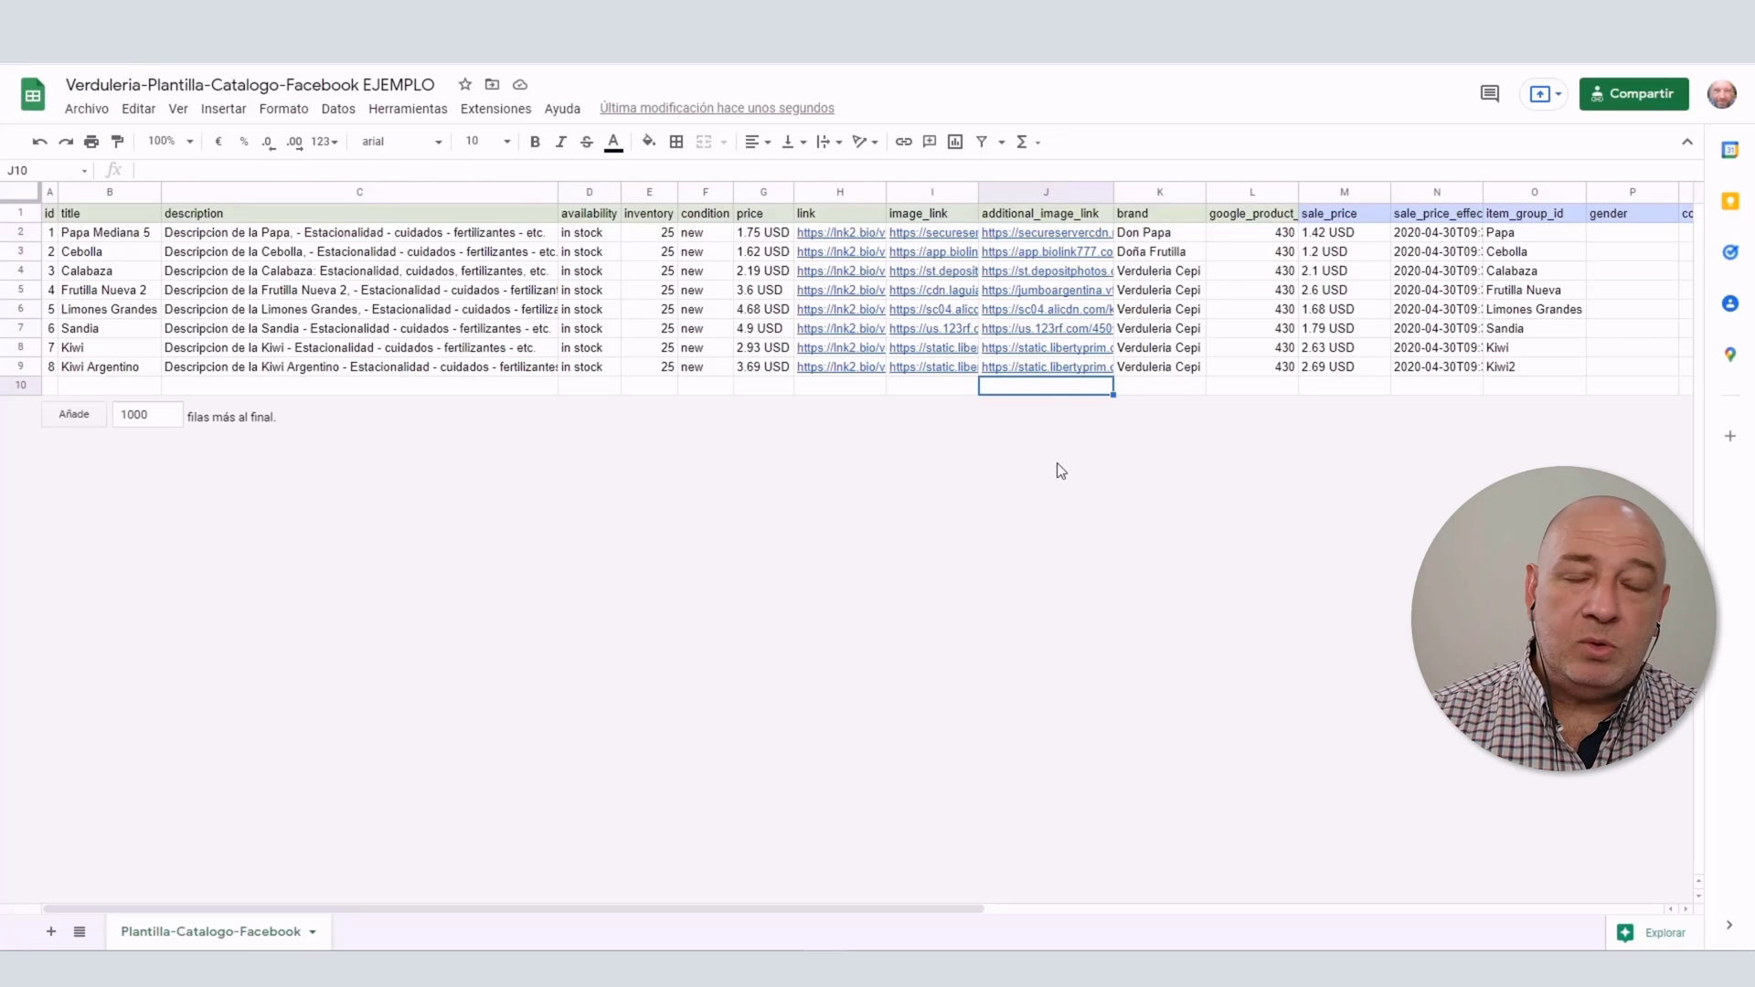
{"action": "mouse_move", "coordinate": [1091, 375]}
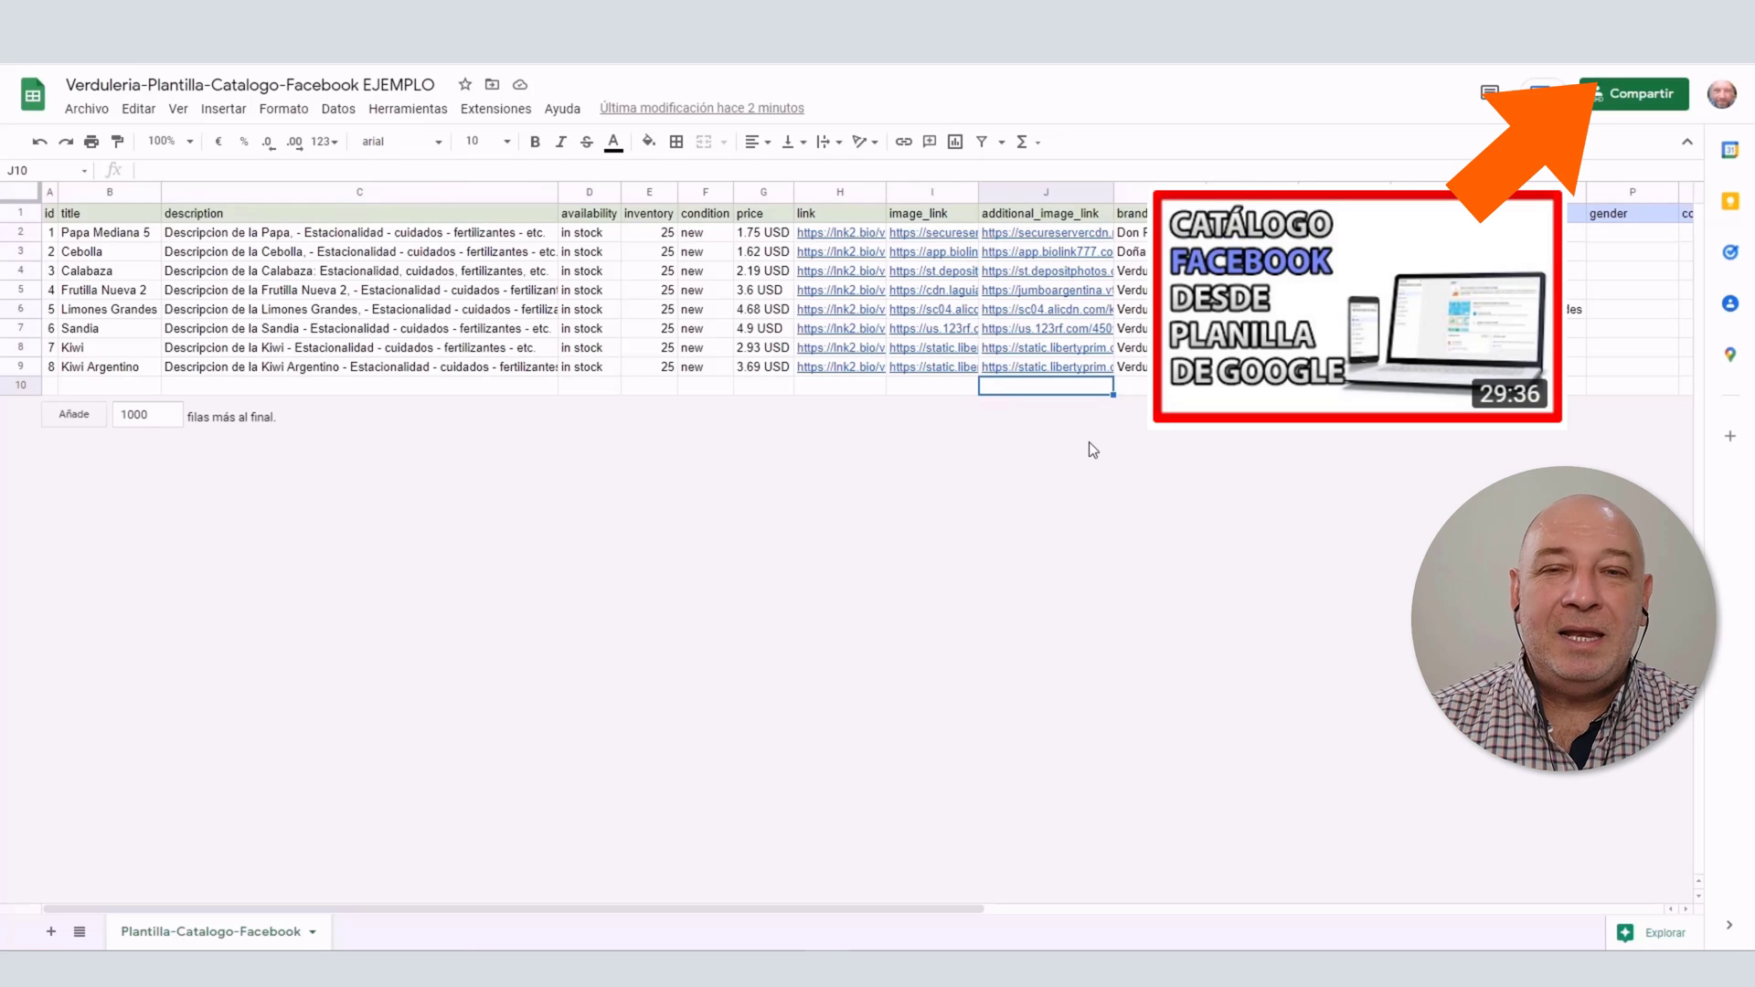
- Check Papa Mediana 5's additional image address, and view the second image of the Frutilla Nueva 2 item in the Facebook catalog
{"action": "left_click", "coordinate": [1066, 236]}
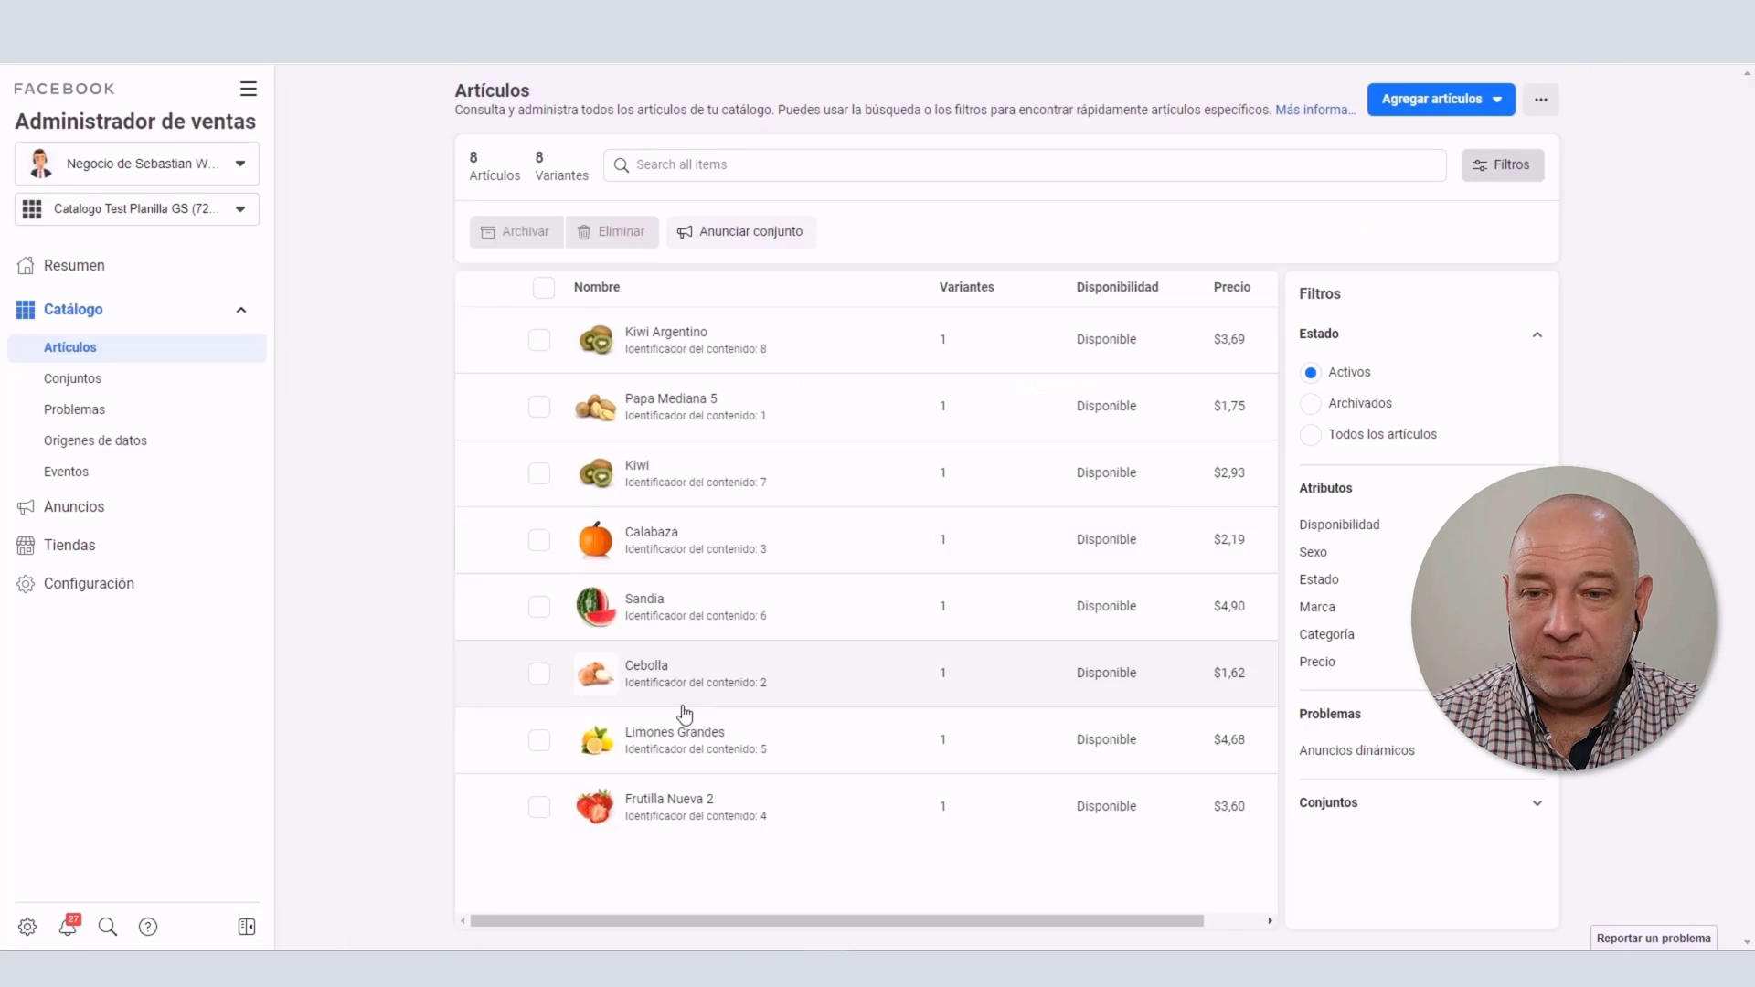
{"action": "left_click", "coordinate": [655, 804]}
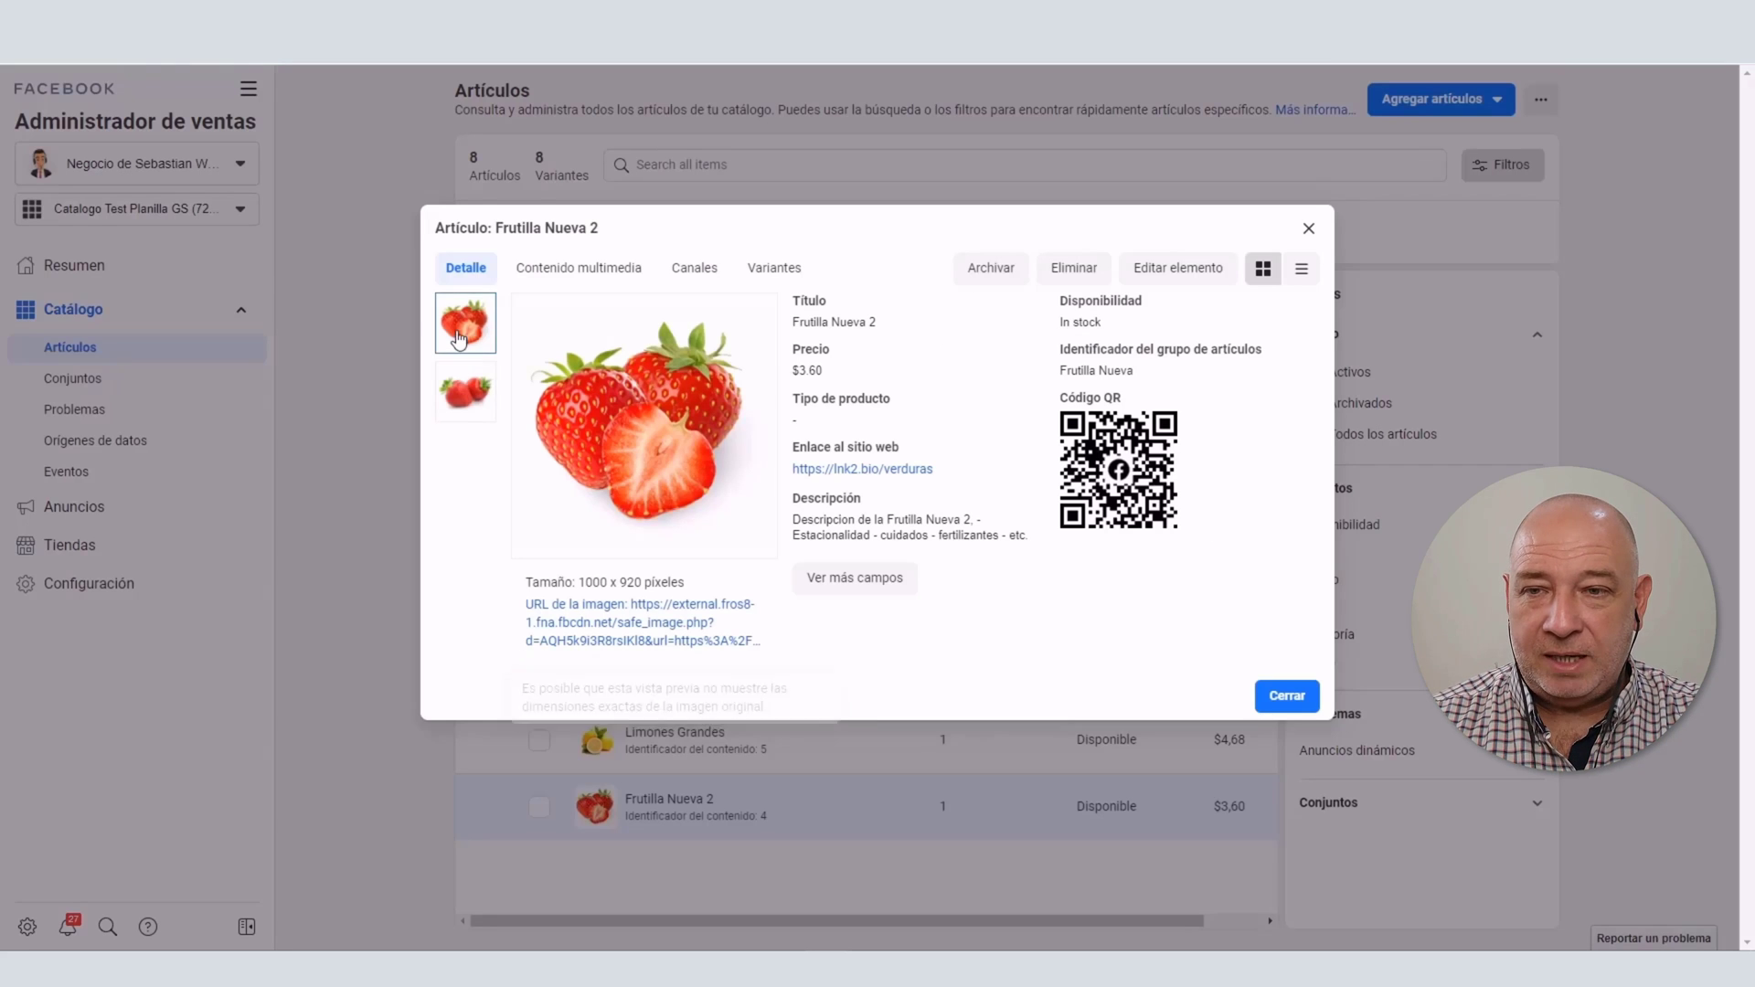
{"action": "left_click", "coordinate": [450, 403]}
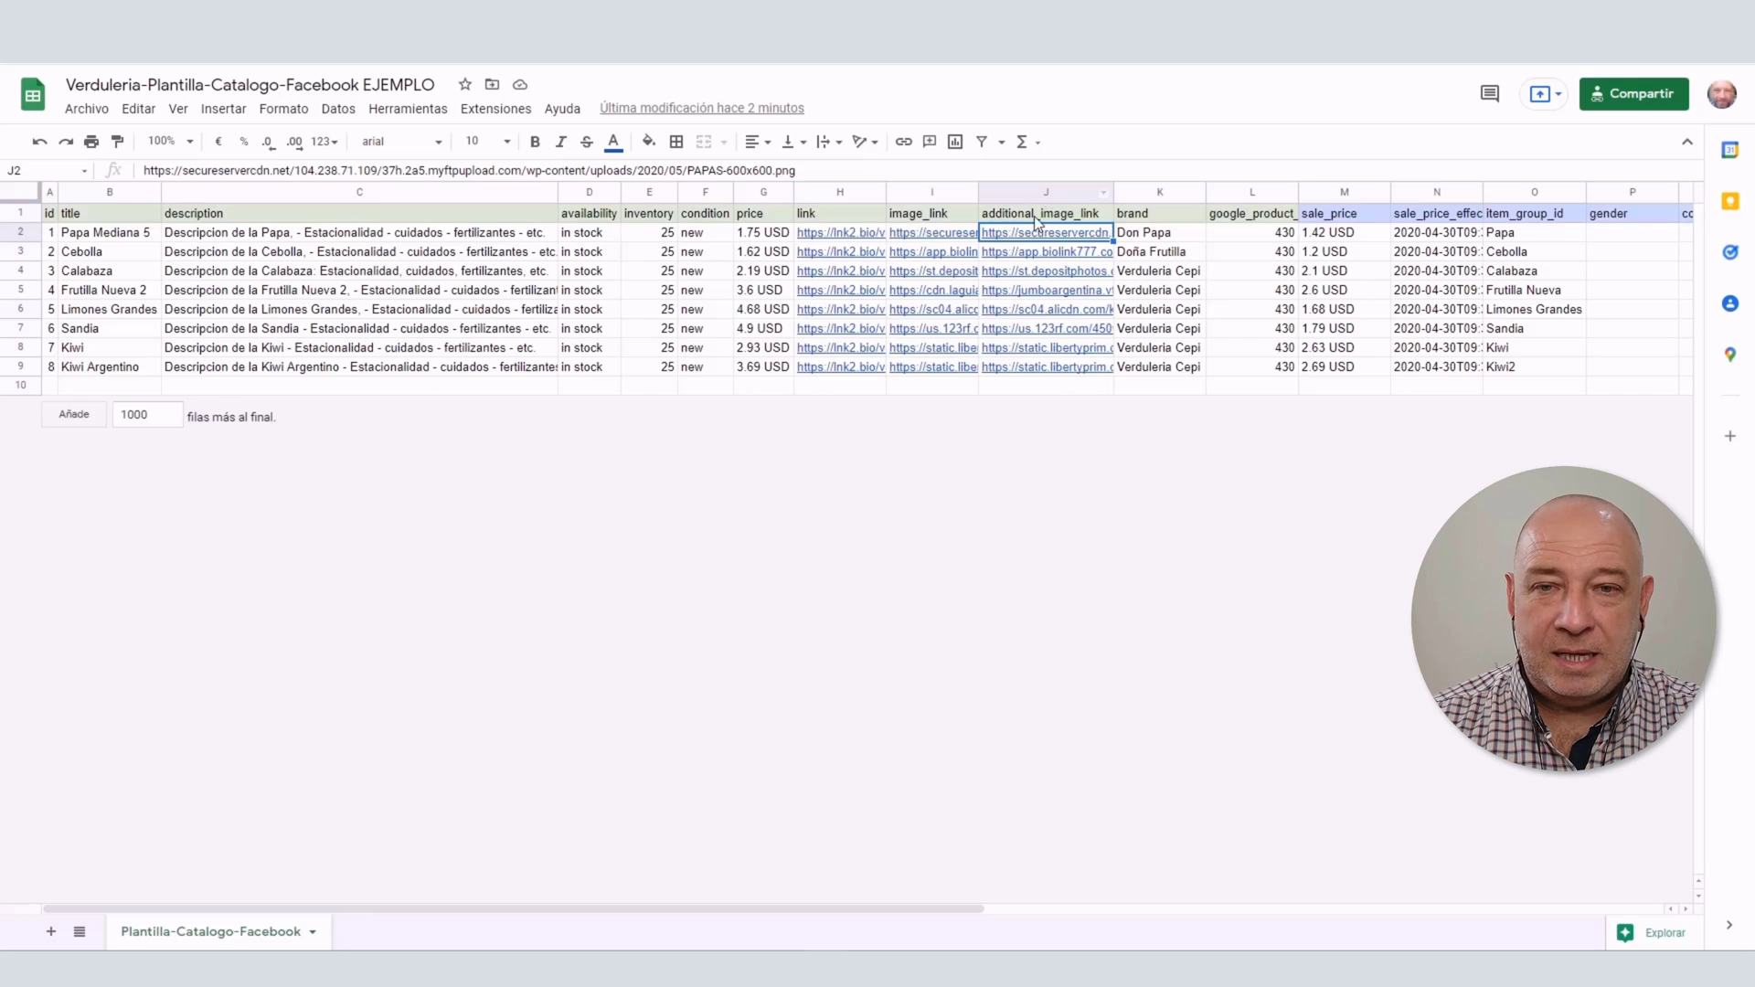
- Back in the spreadsheet, examine Papa Mediana 5's additional_image_link and how Frutilla Nueva 2's addresses in that column are separated
{"action": "mouse_move", "coordinate": [1060, 243]}
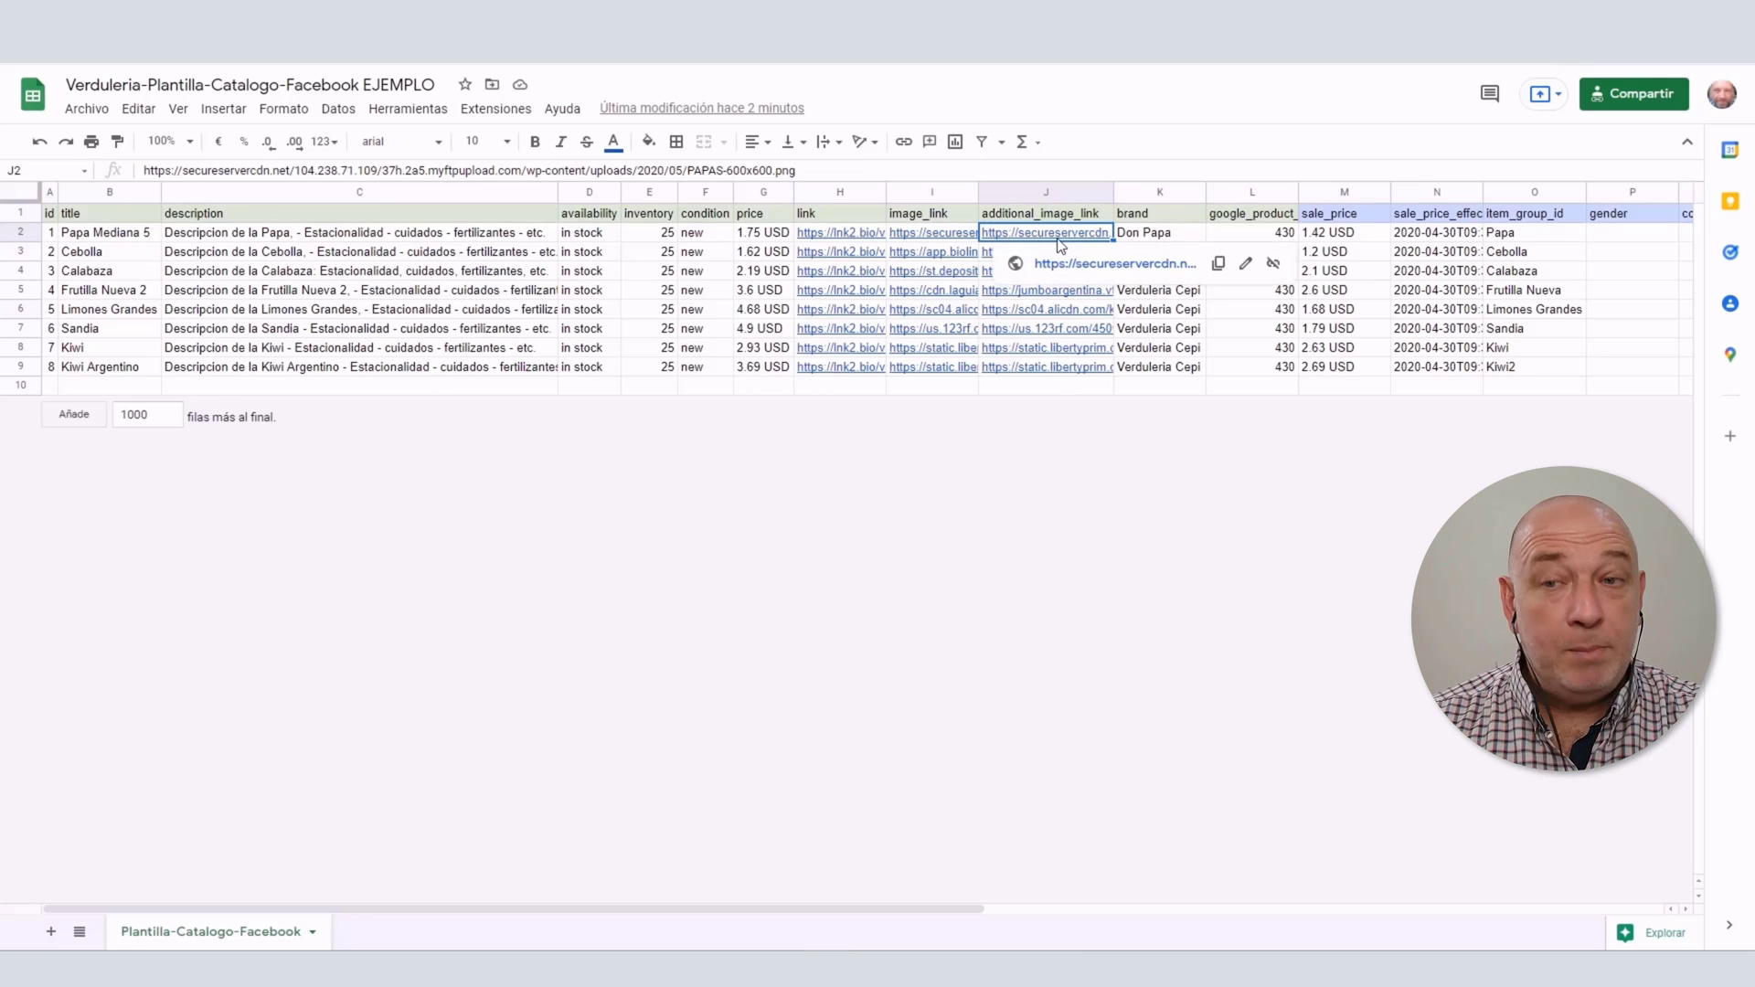
{"action": "left_click", "coordinate": [1065, 385]}
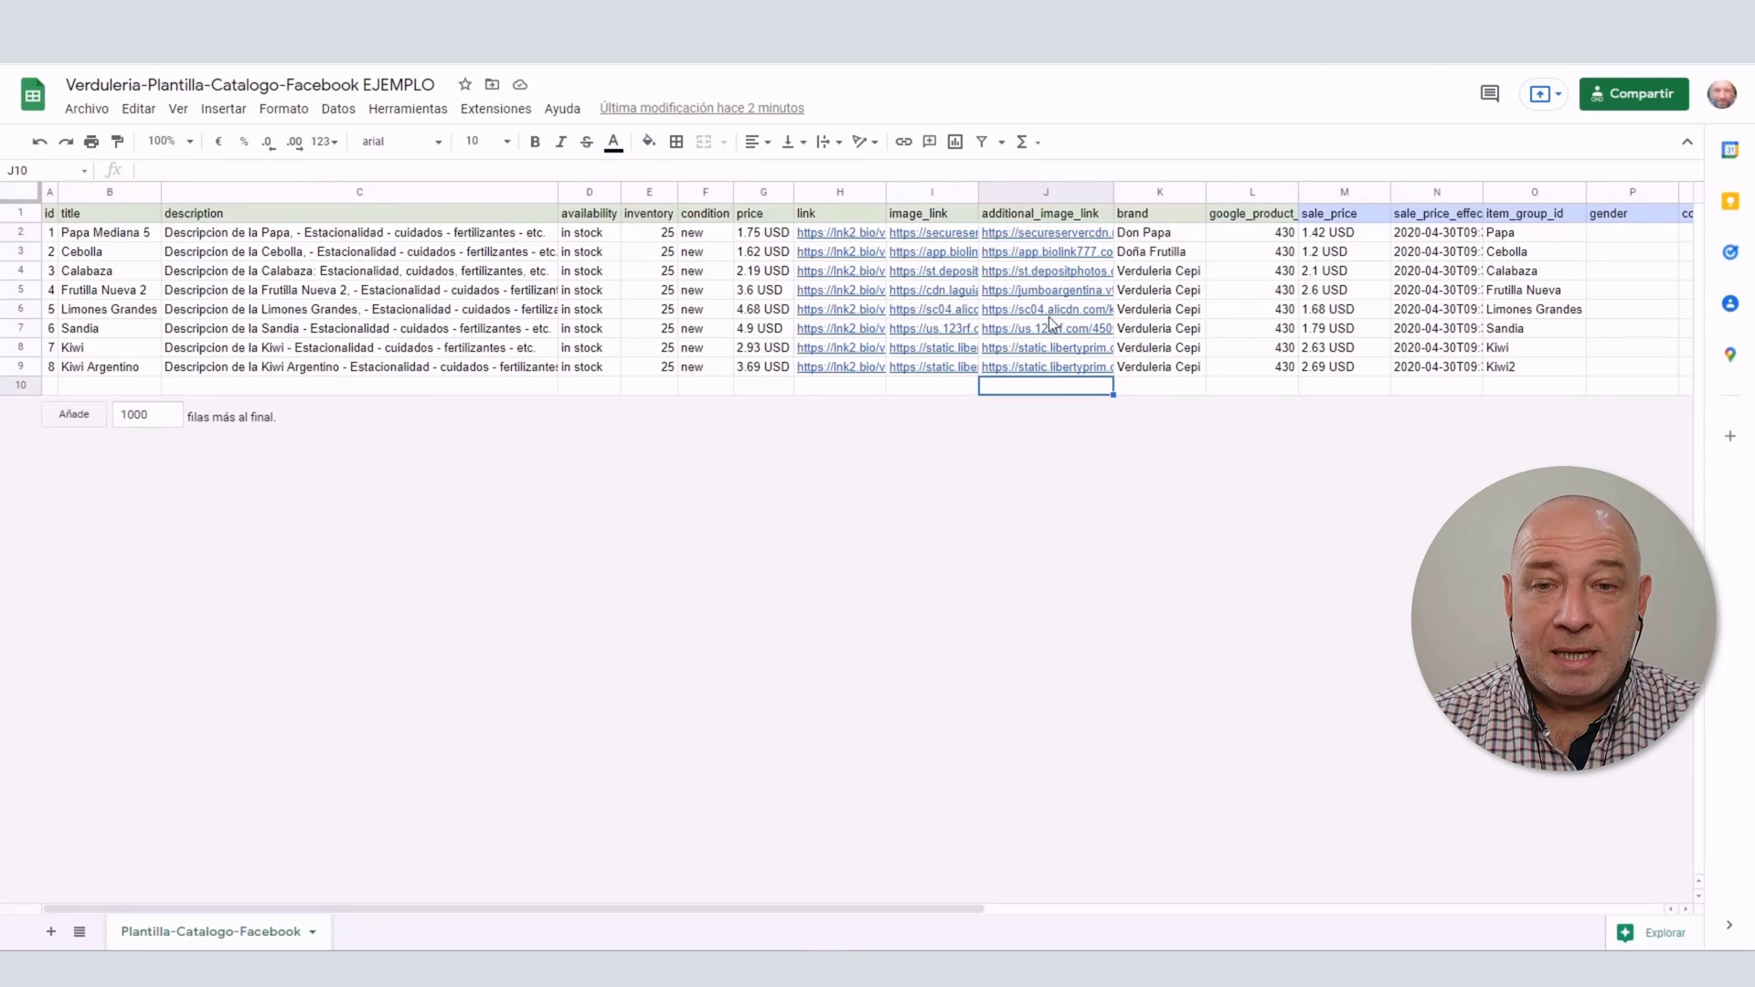
{"action": "left_click", "coordinate": [1054, 273]}
{"action": "left_click", "coordinate": [1054, 293]}
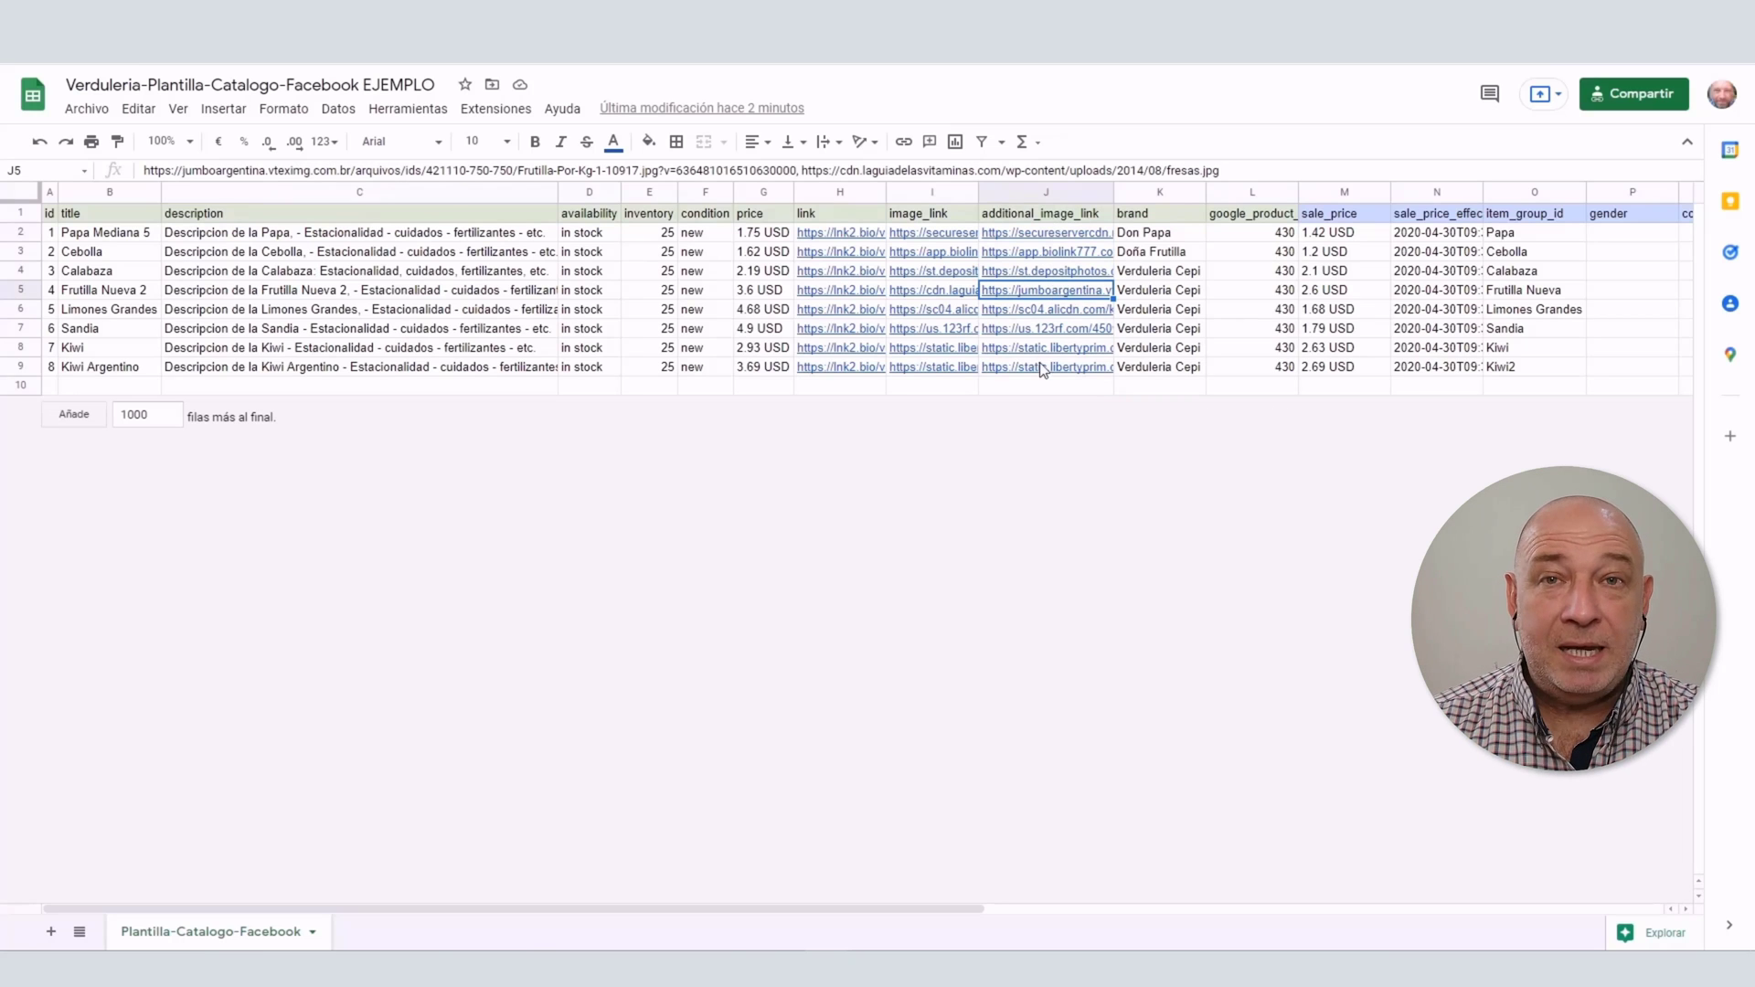
{"action": "mouse_move", "coordinate": [1042, 373]}
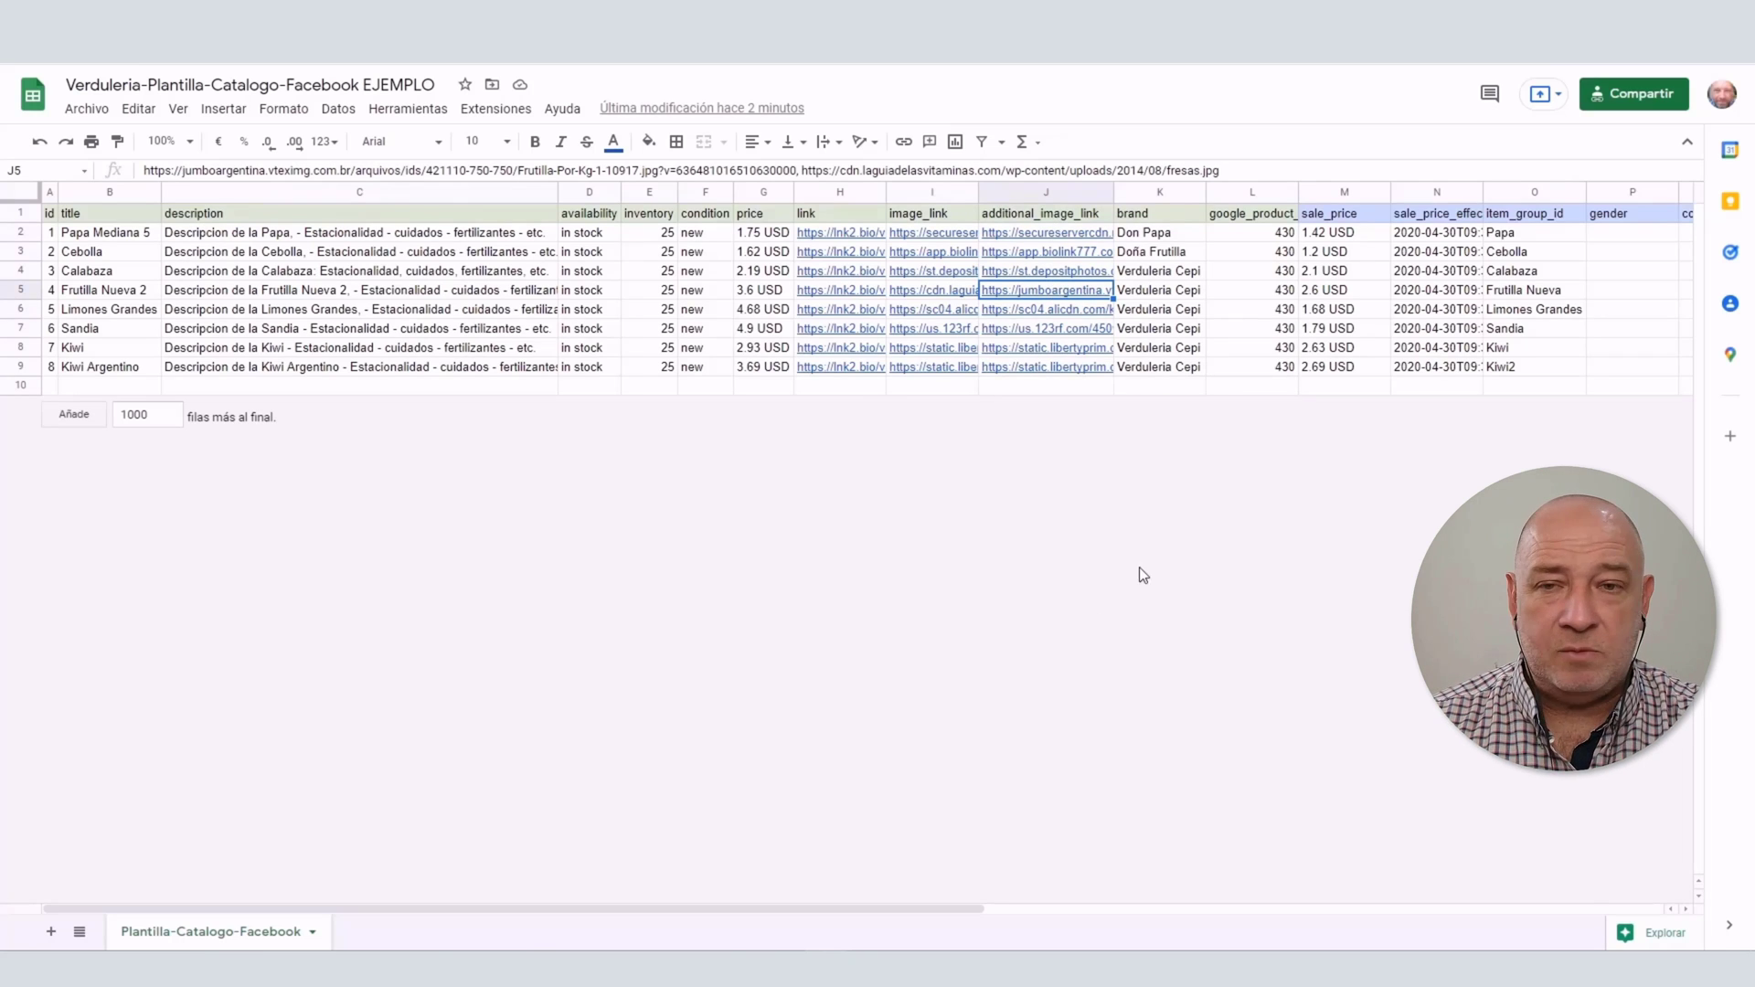
{"action": "left_click", "coordinate": [803, 171]}
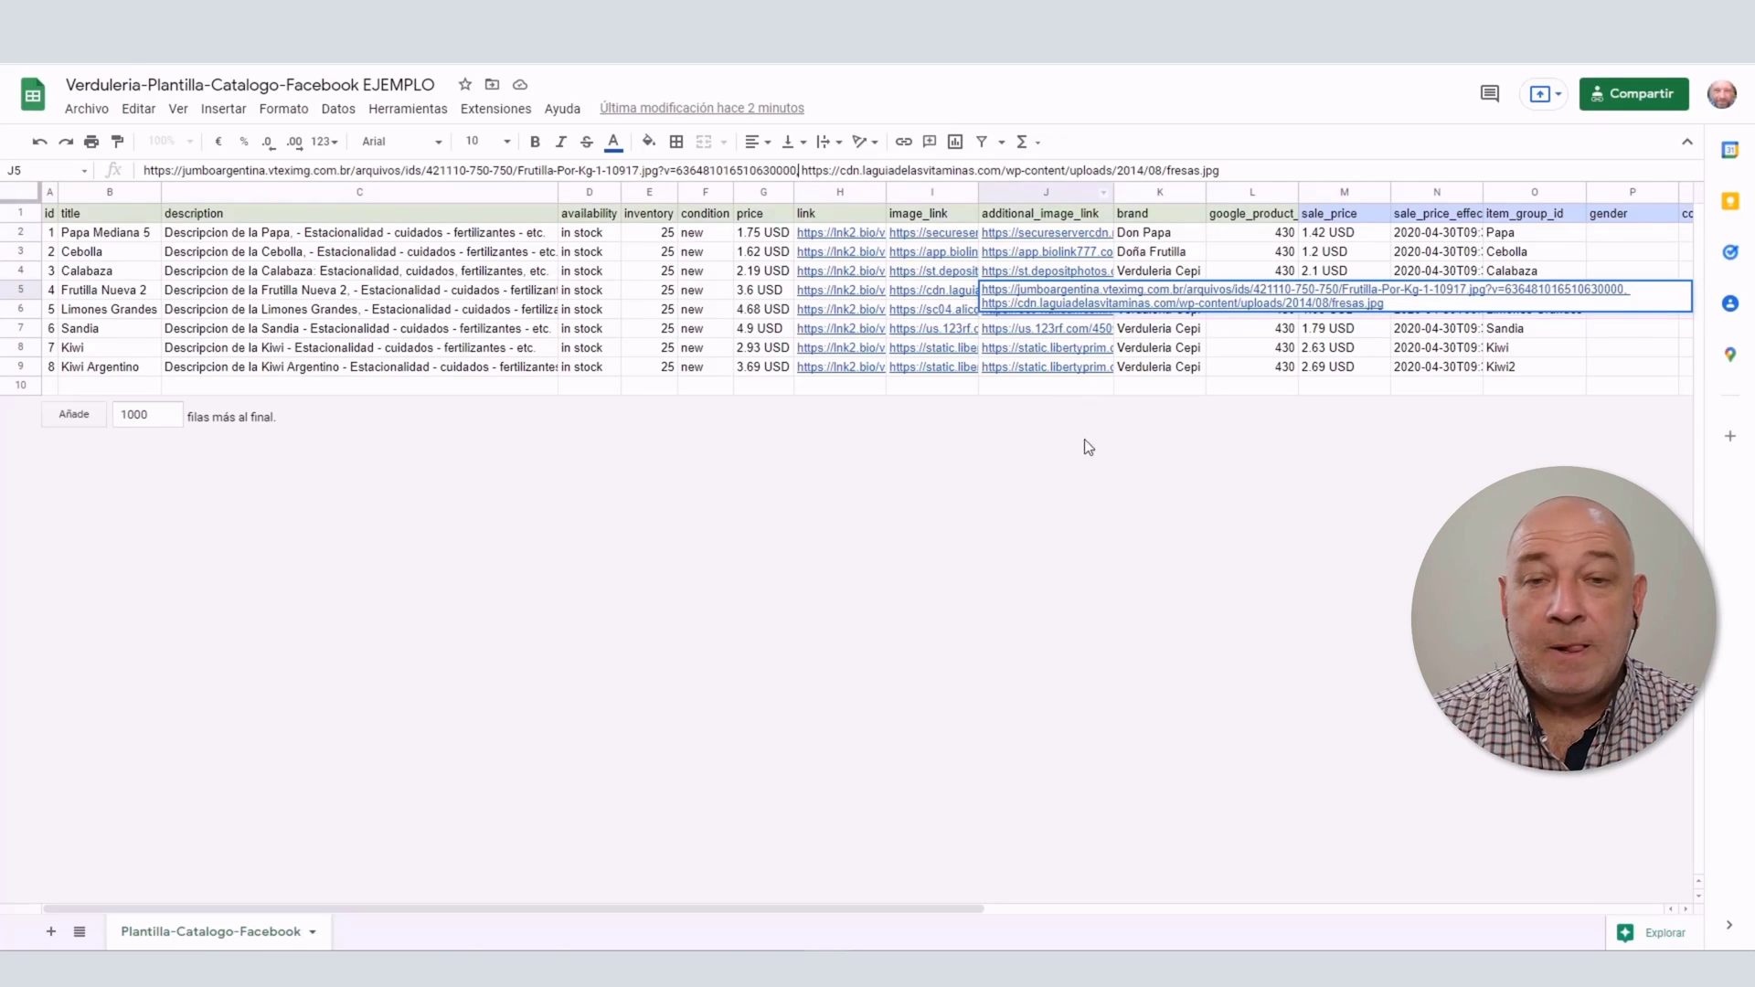
{"action": "left_click", "coordinate": [1077, 536]}
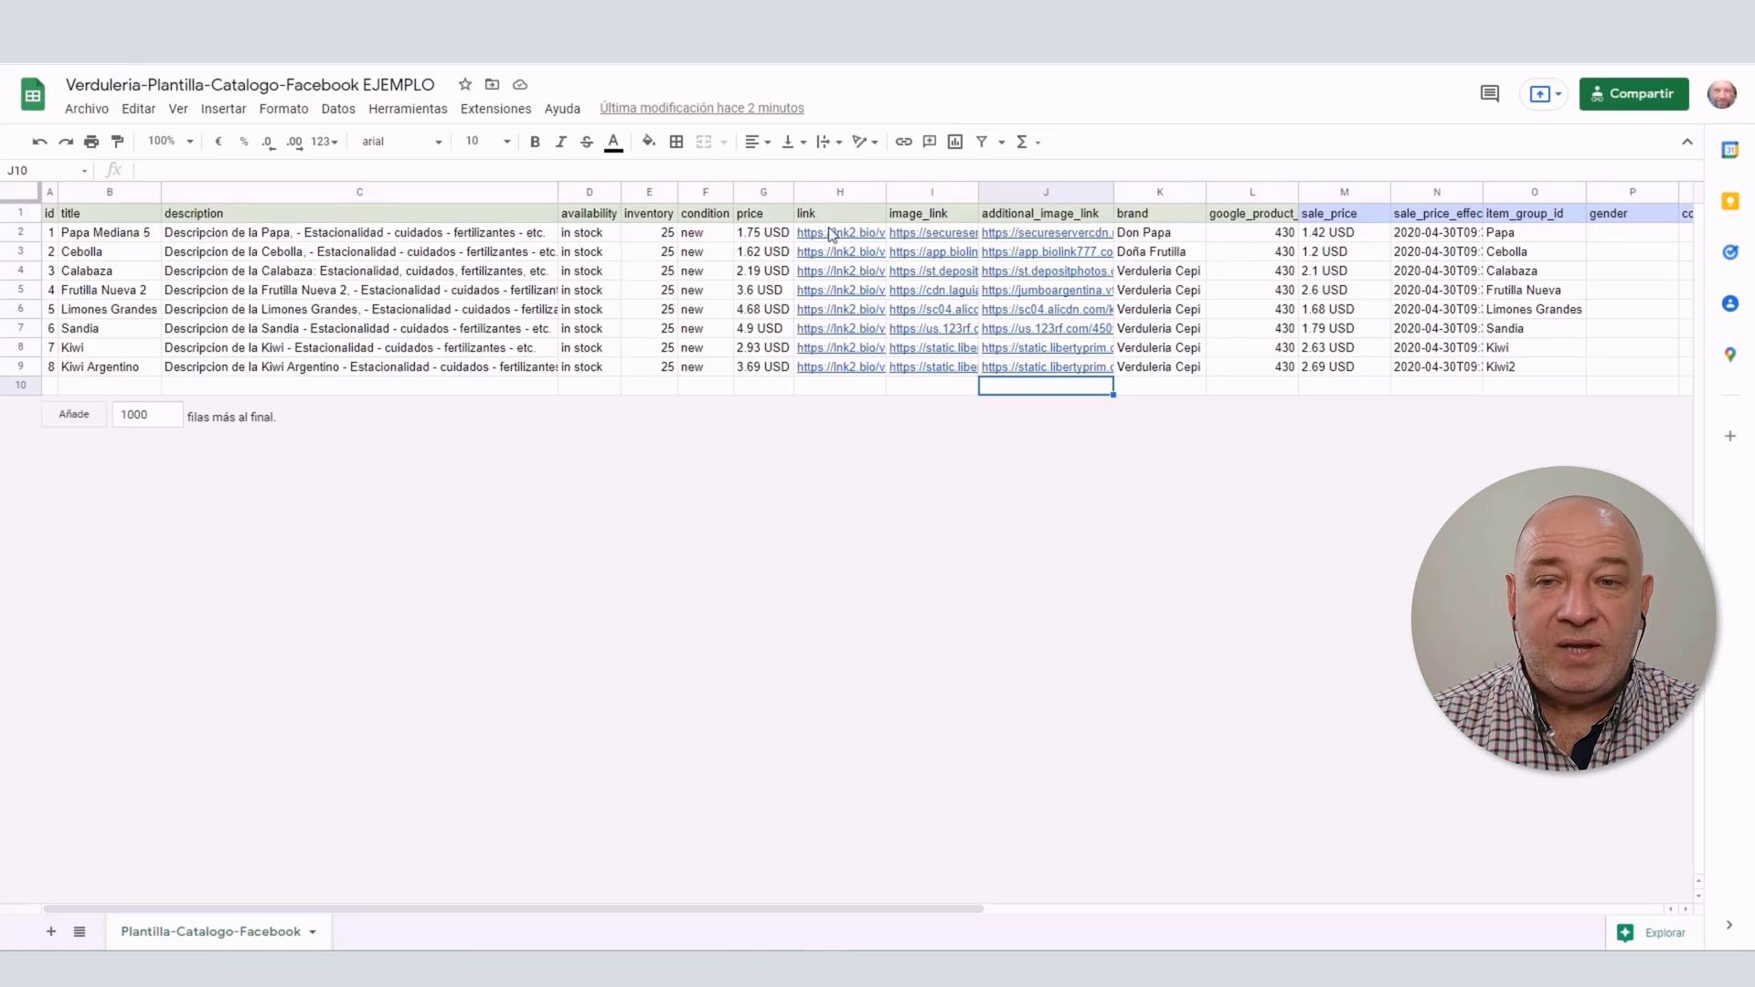
- Check the sale price and the sale price effective date range of Papa Mediana 5
{"action": "left_click", "coordinate": [1355, 235]}
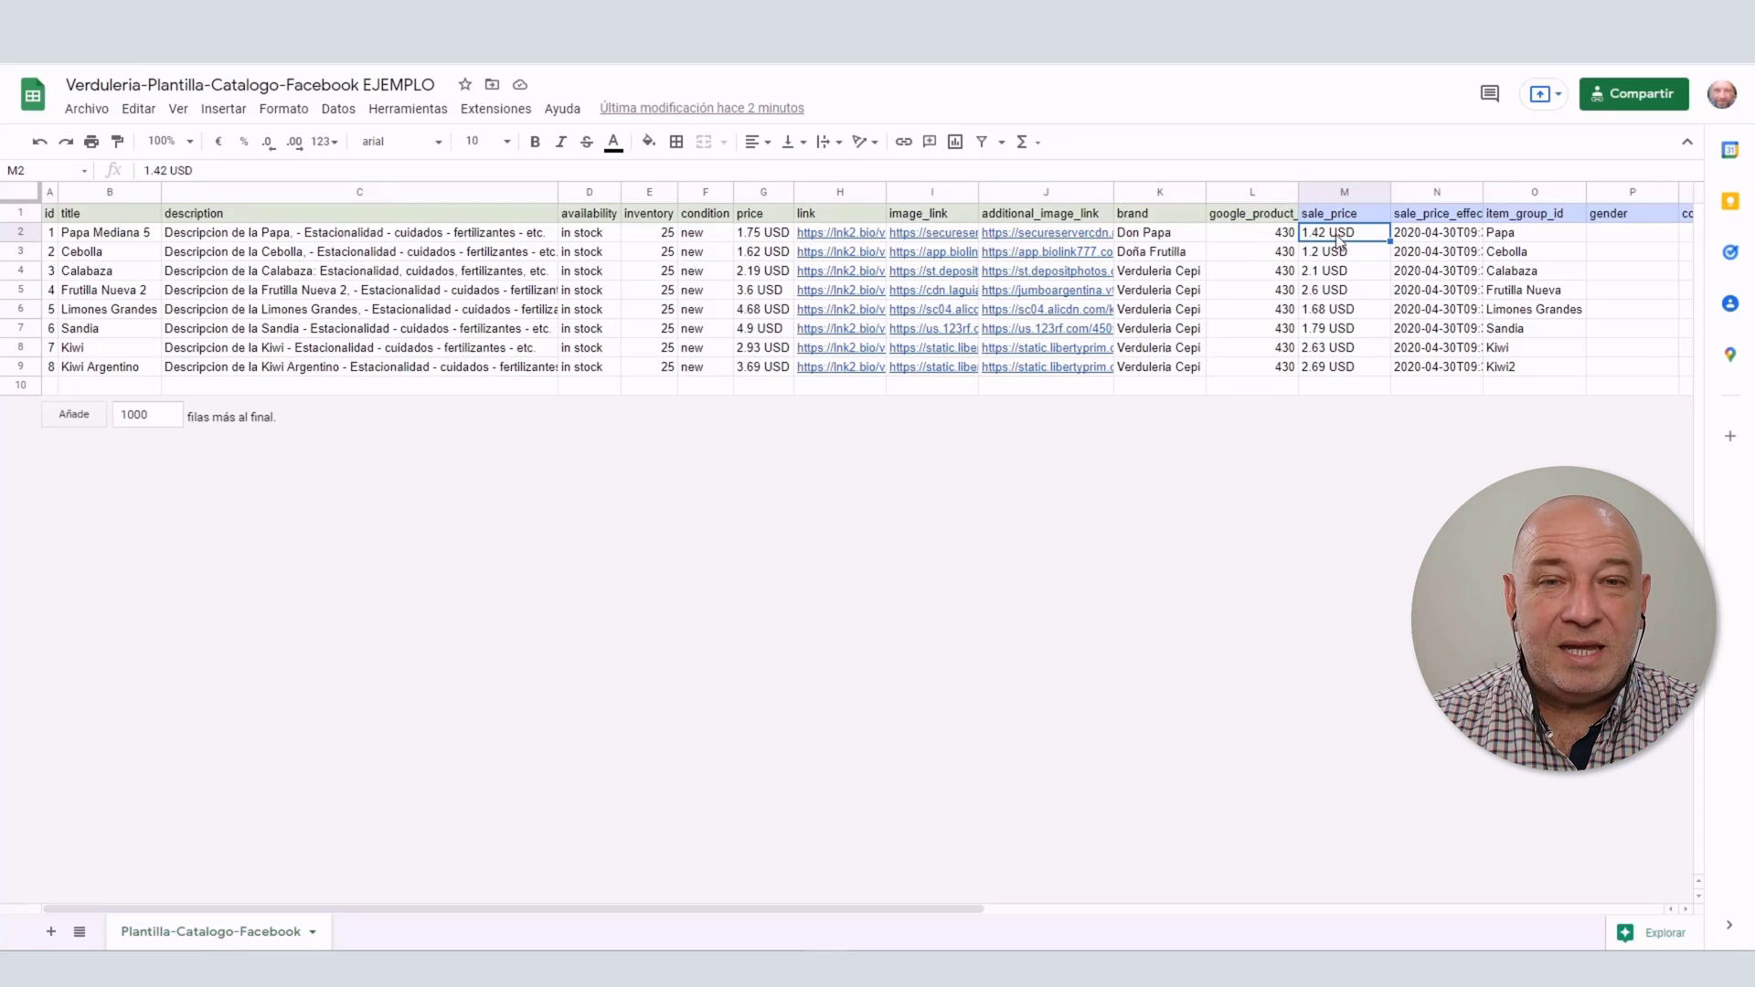
{"action": "key", "text": "ctrl+Tab"}
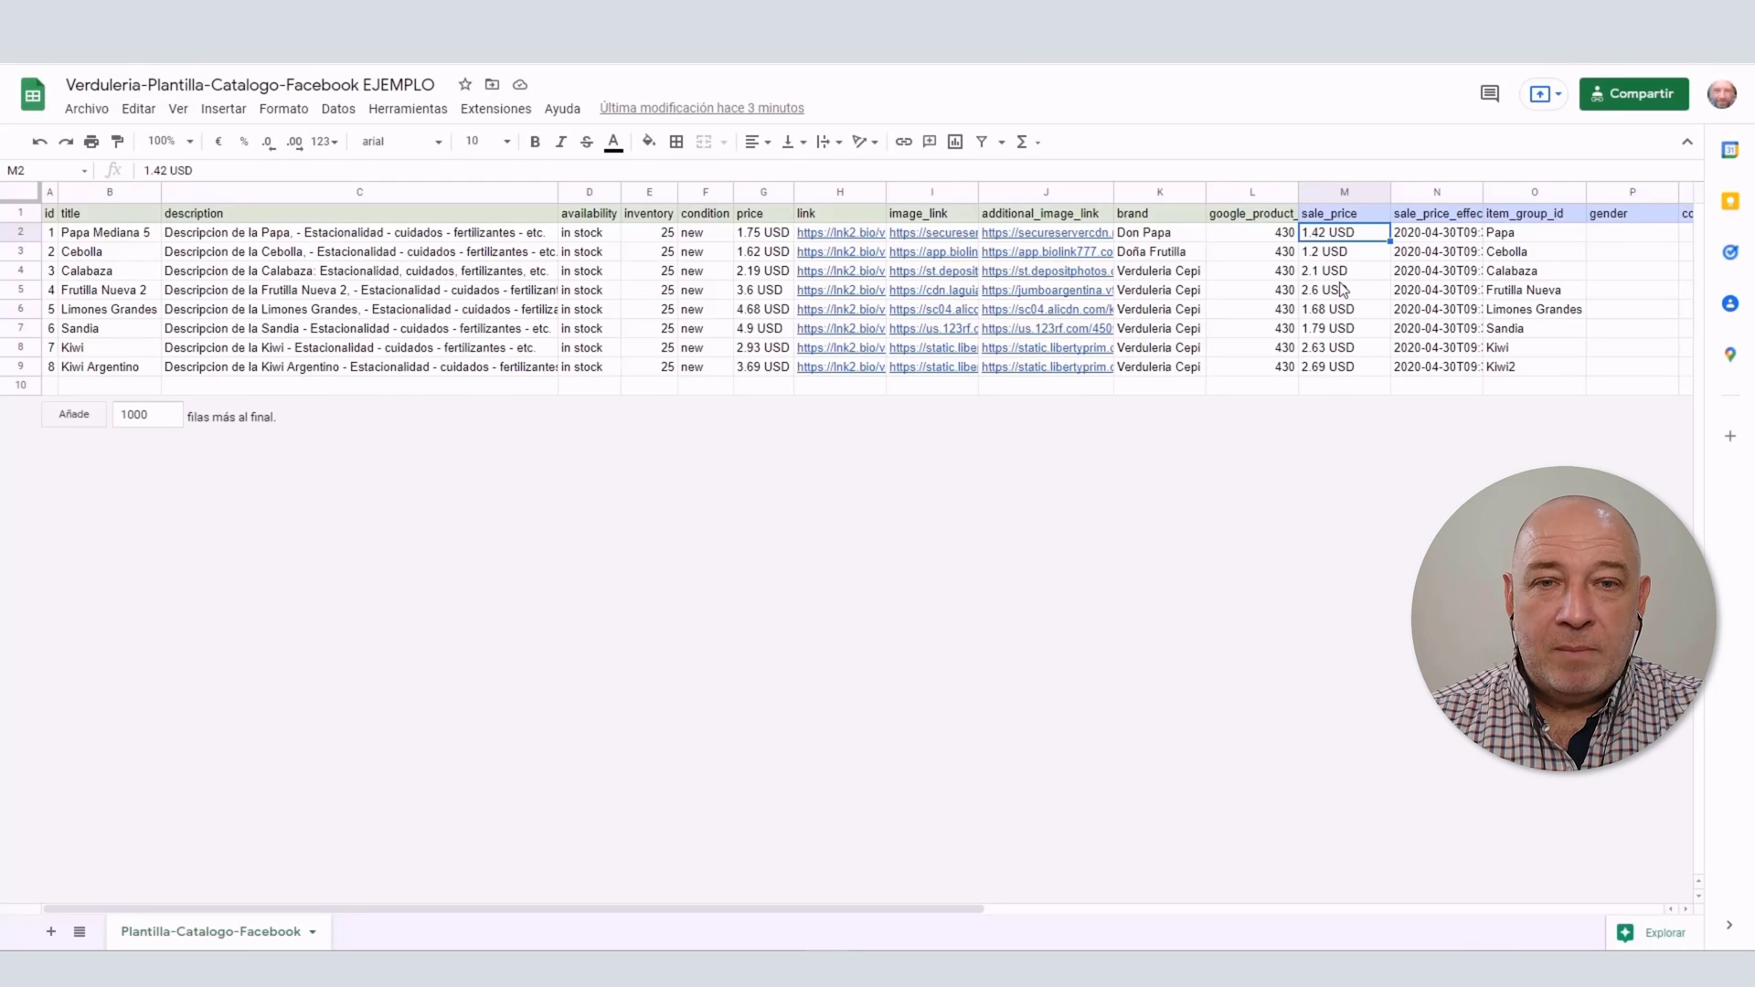
{"action": "left_click", "coordinate": [1447, 234]}
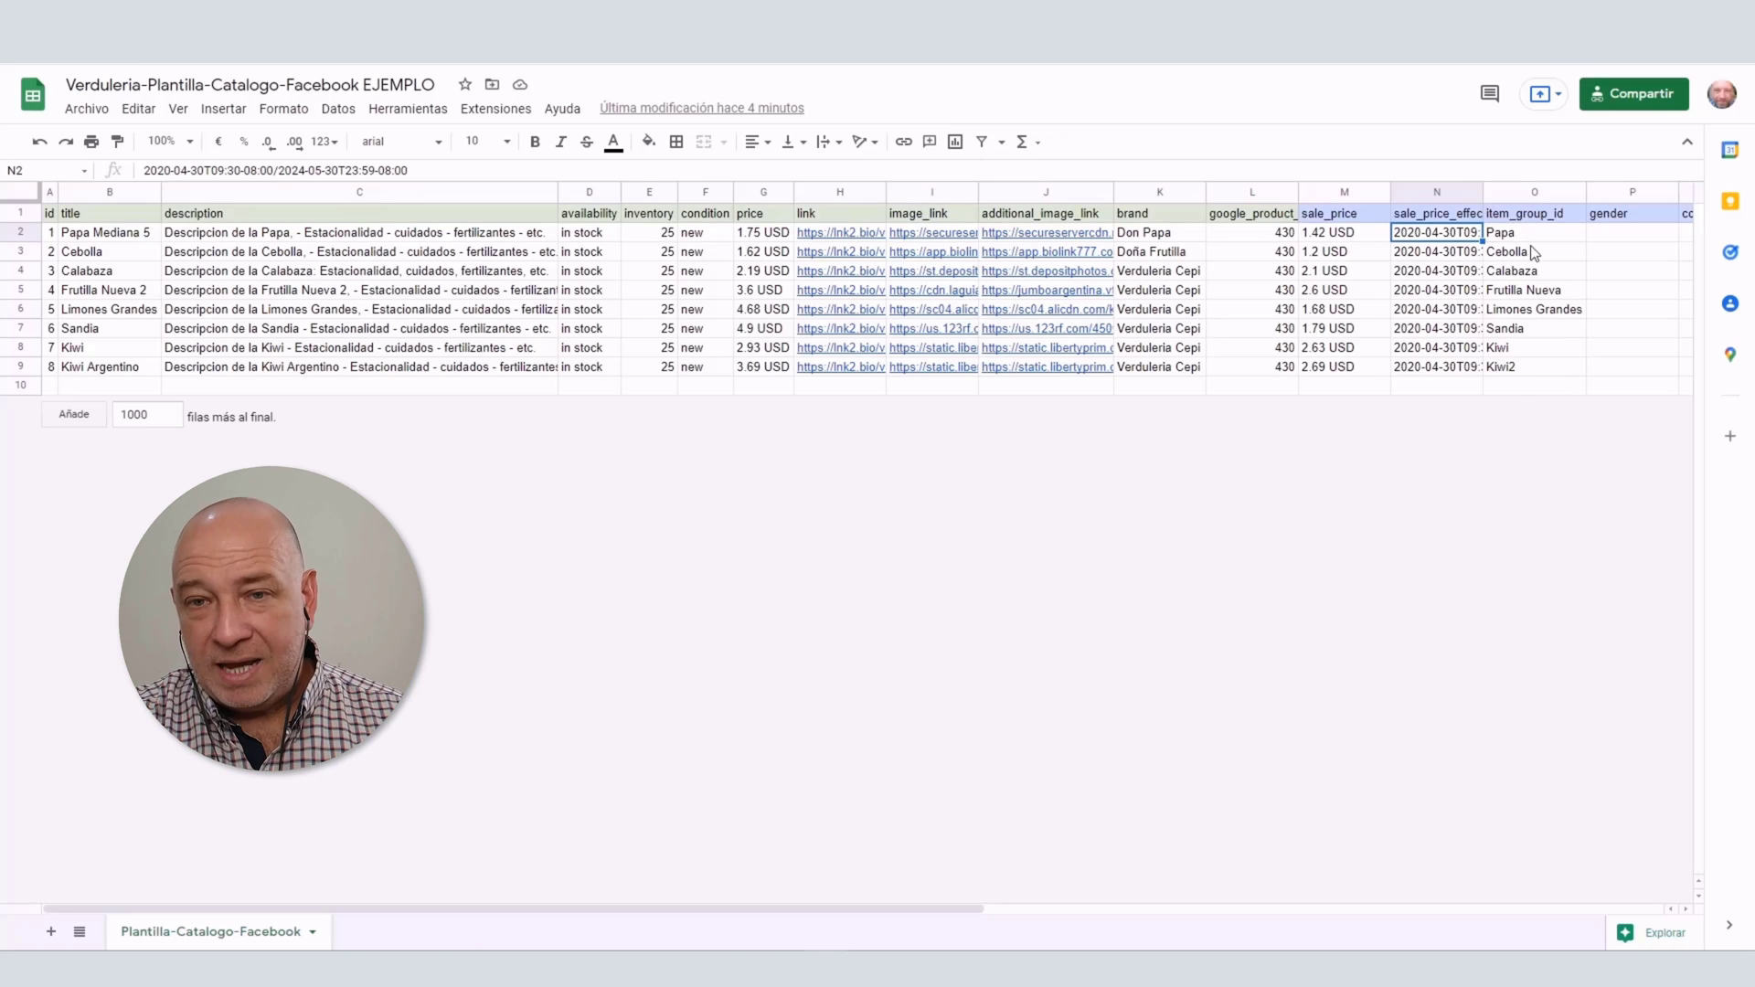
- Compare the Frutilla Nueva 2 title in the Facebook item details with its title cell in the spreadsheet
{"action": "left_click", "coordinate": [141, 237]}
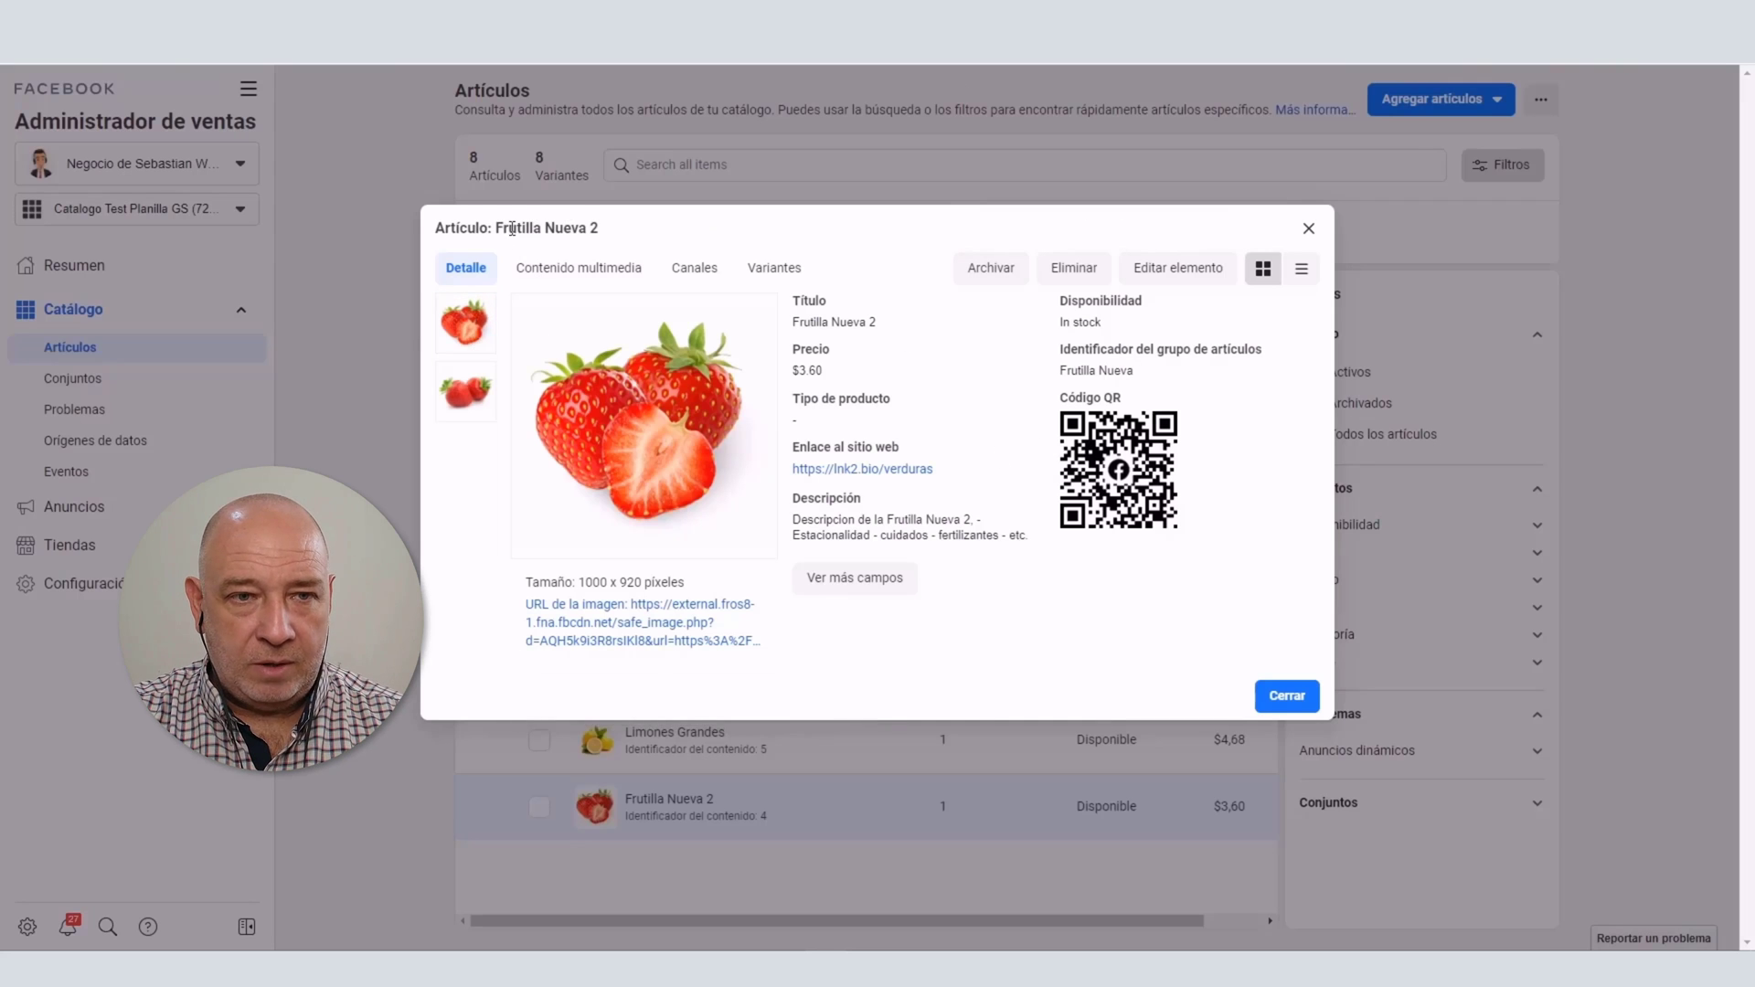
{"action": "triple_click", "coordinate": [548, 229]}
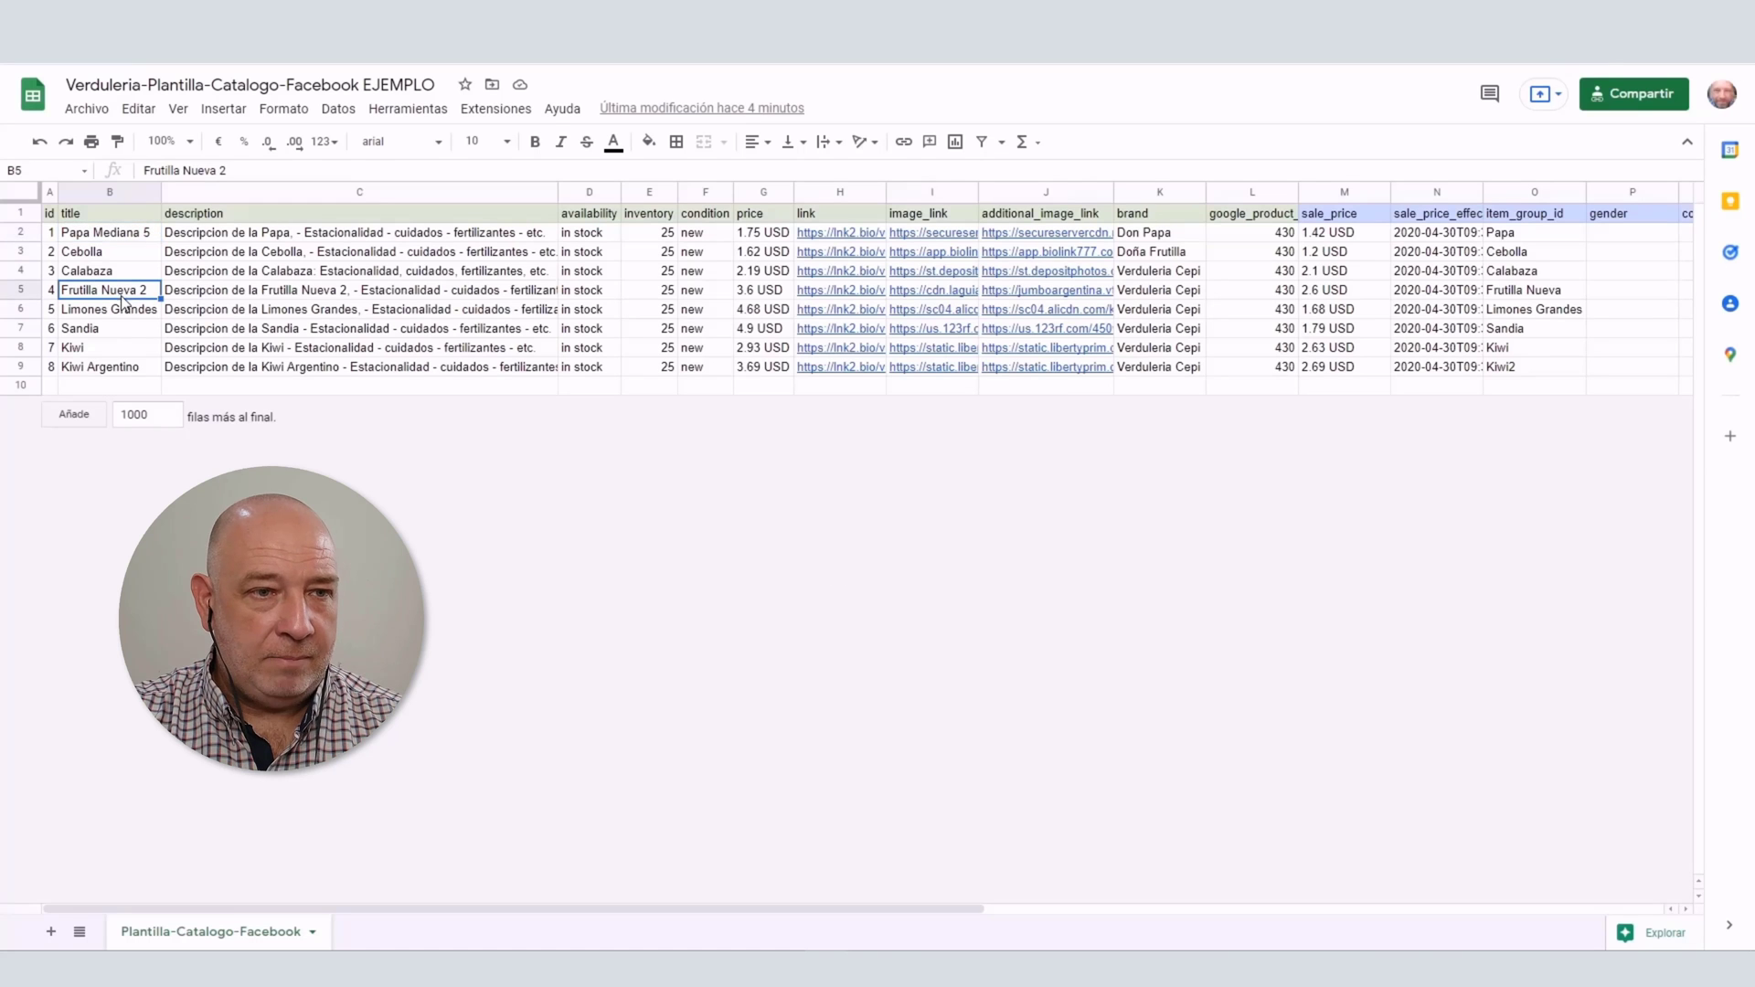
{"action": "left_click", "coordinate": [359, 385]}
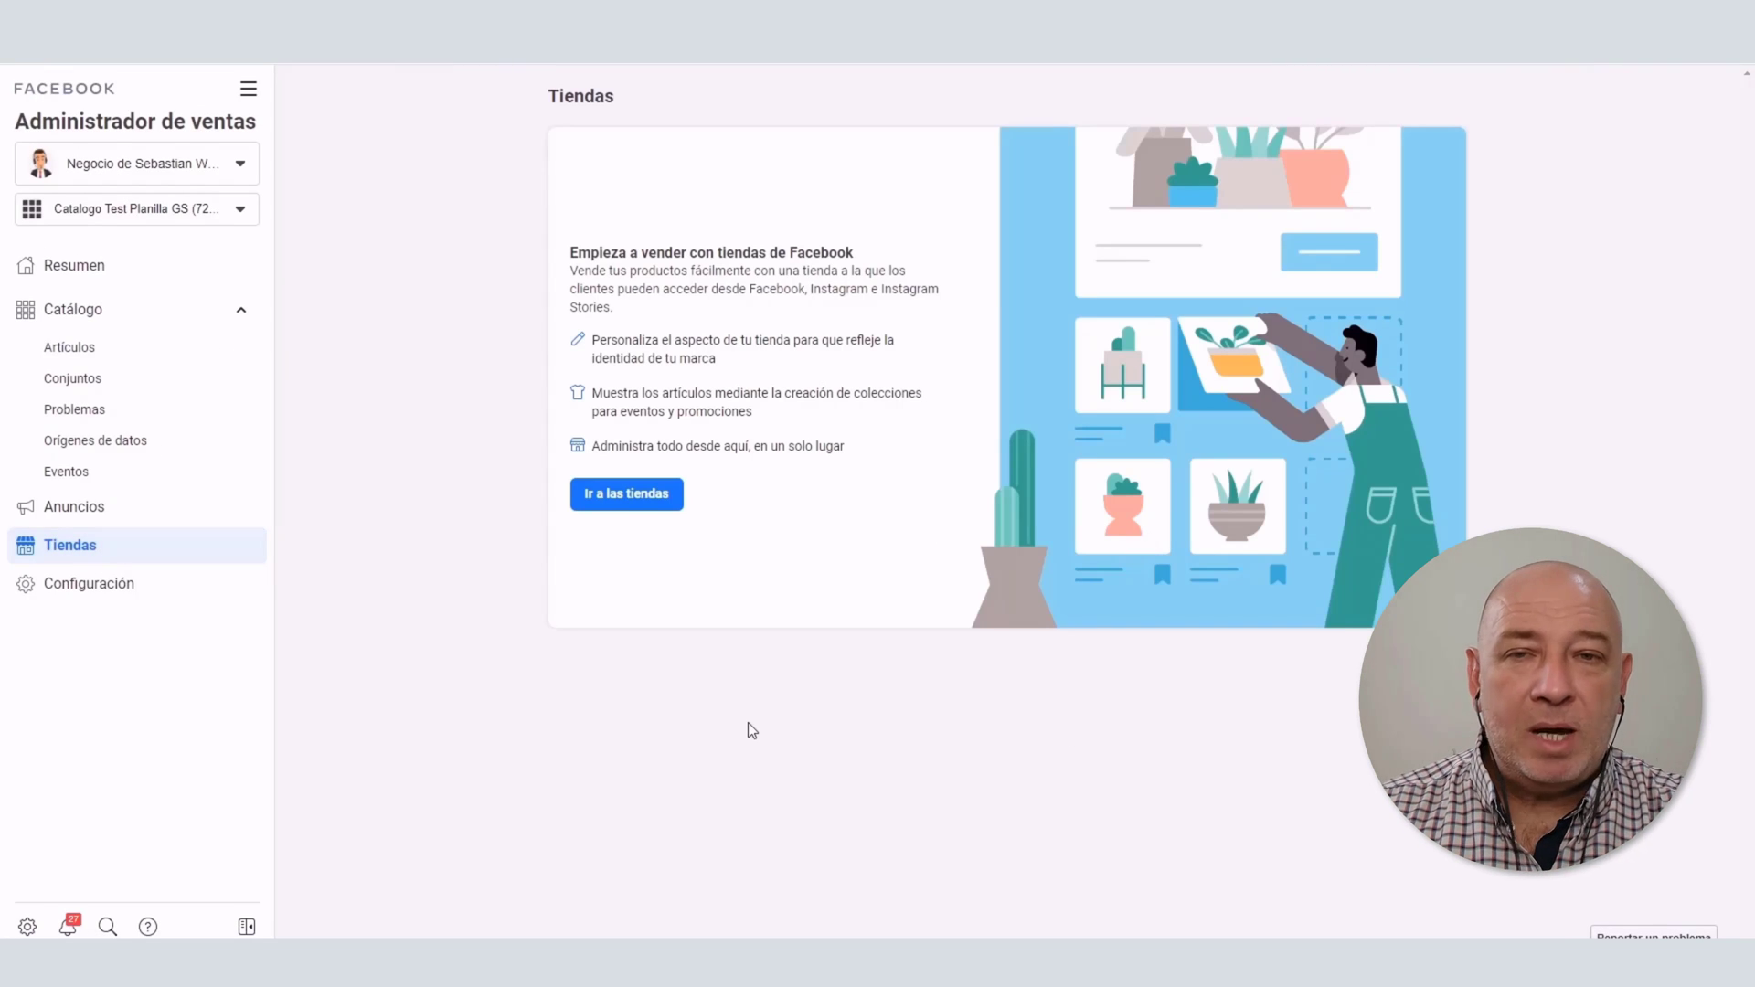
- Review the catalog's summary and shops sections in Facebook, and look over the products in the Mi Verduleria shop
{"action": "left_click", "coordinate": [92, 265]}
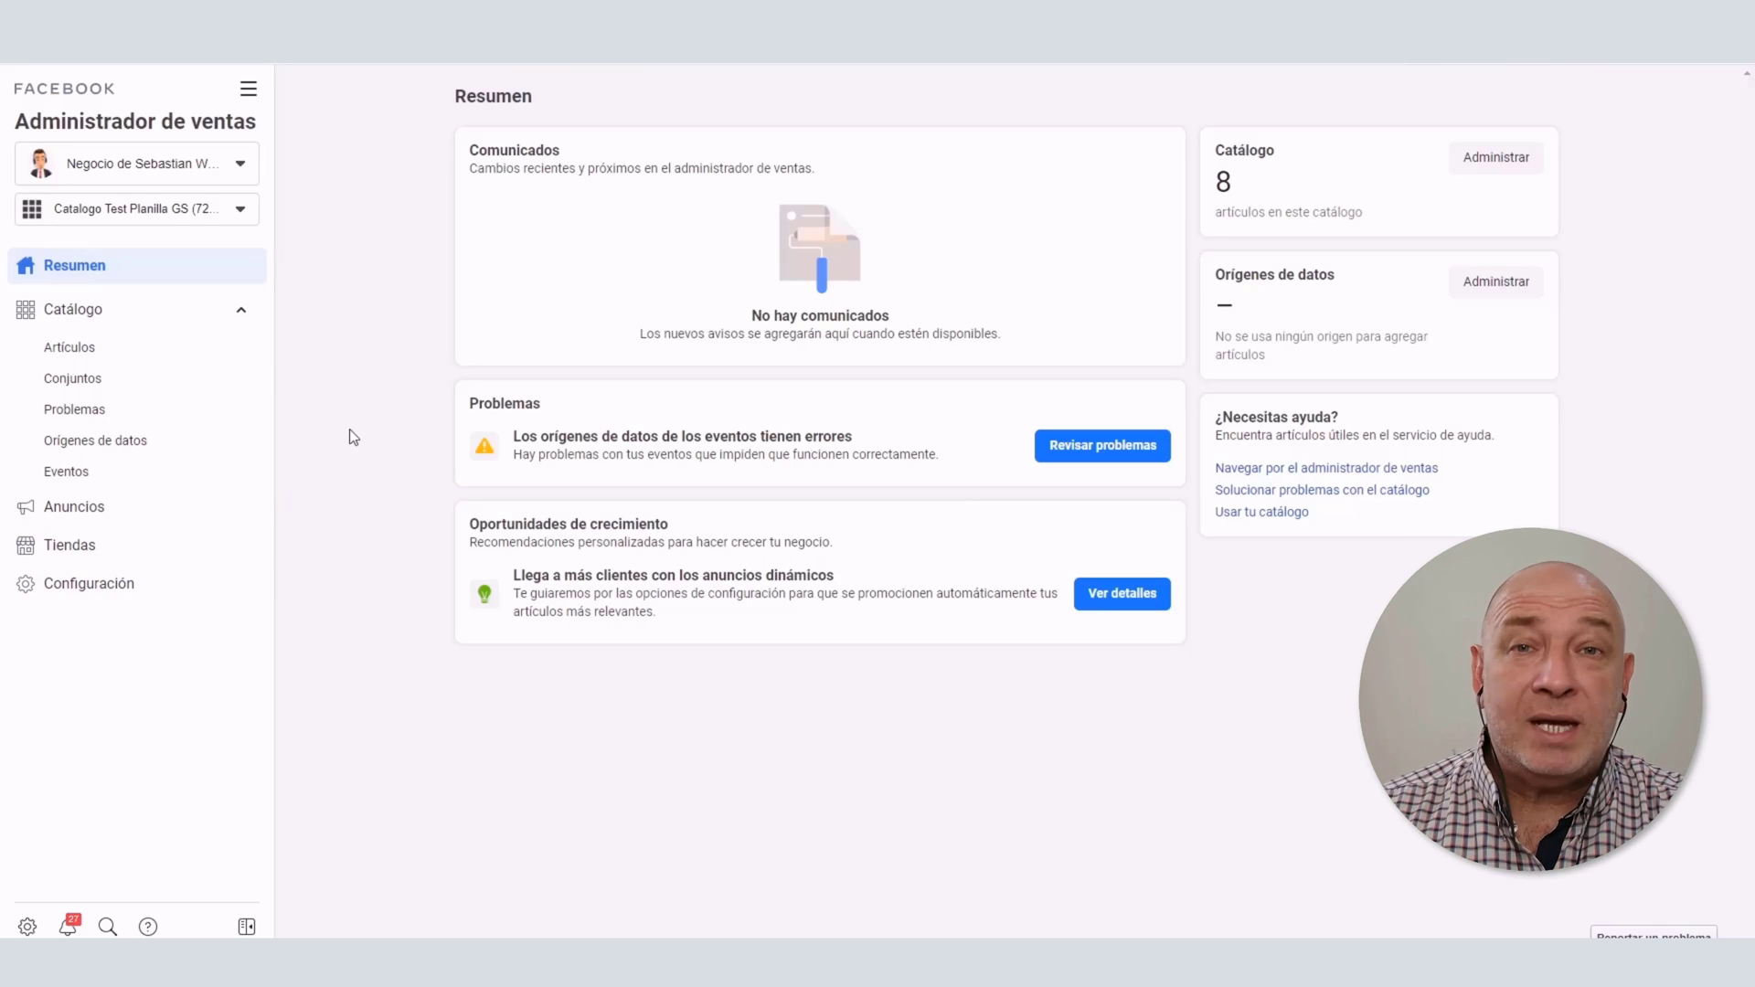
{"action": "left_click", "coordinate": [88, 554]}
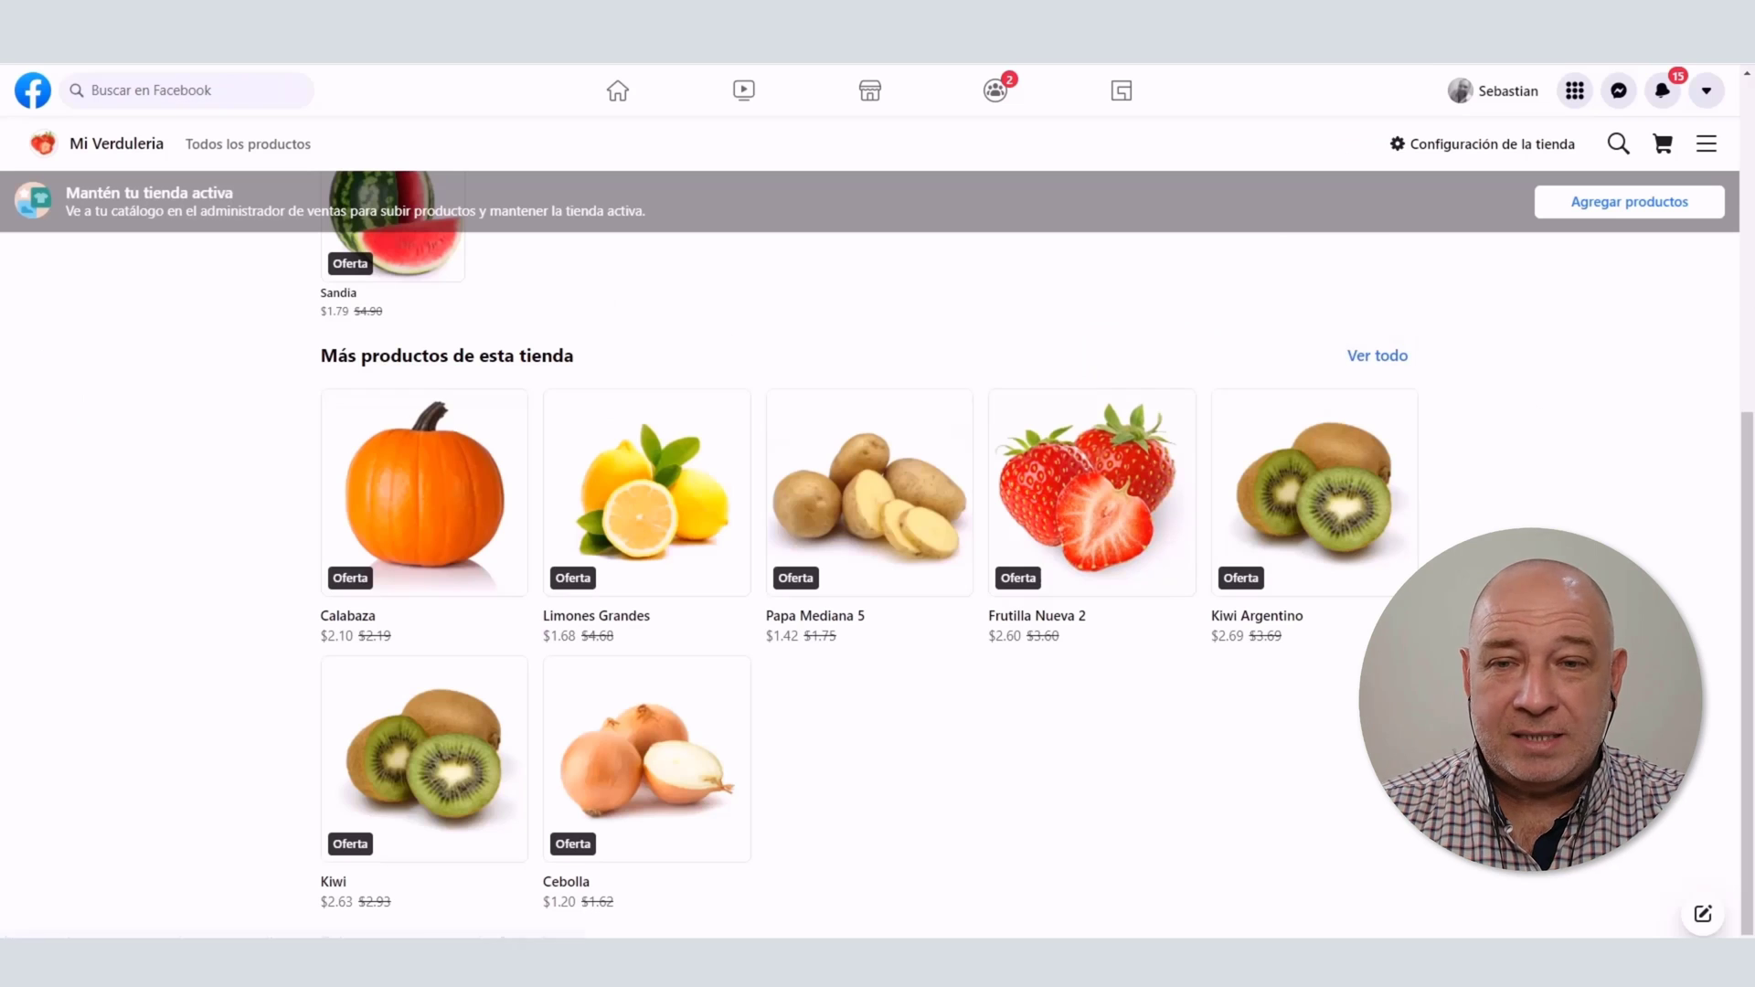
{"action": "scroll", "coordinate": [1595, 345], "scroll_direction": "up", "scroll_amount": 5}
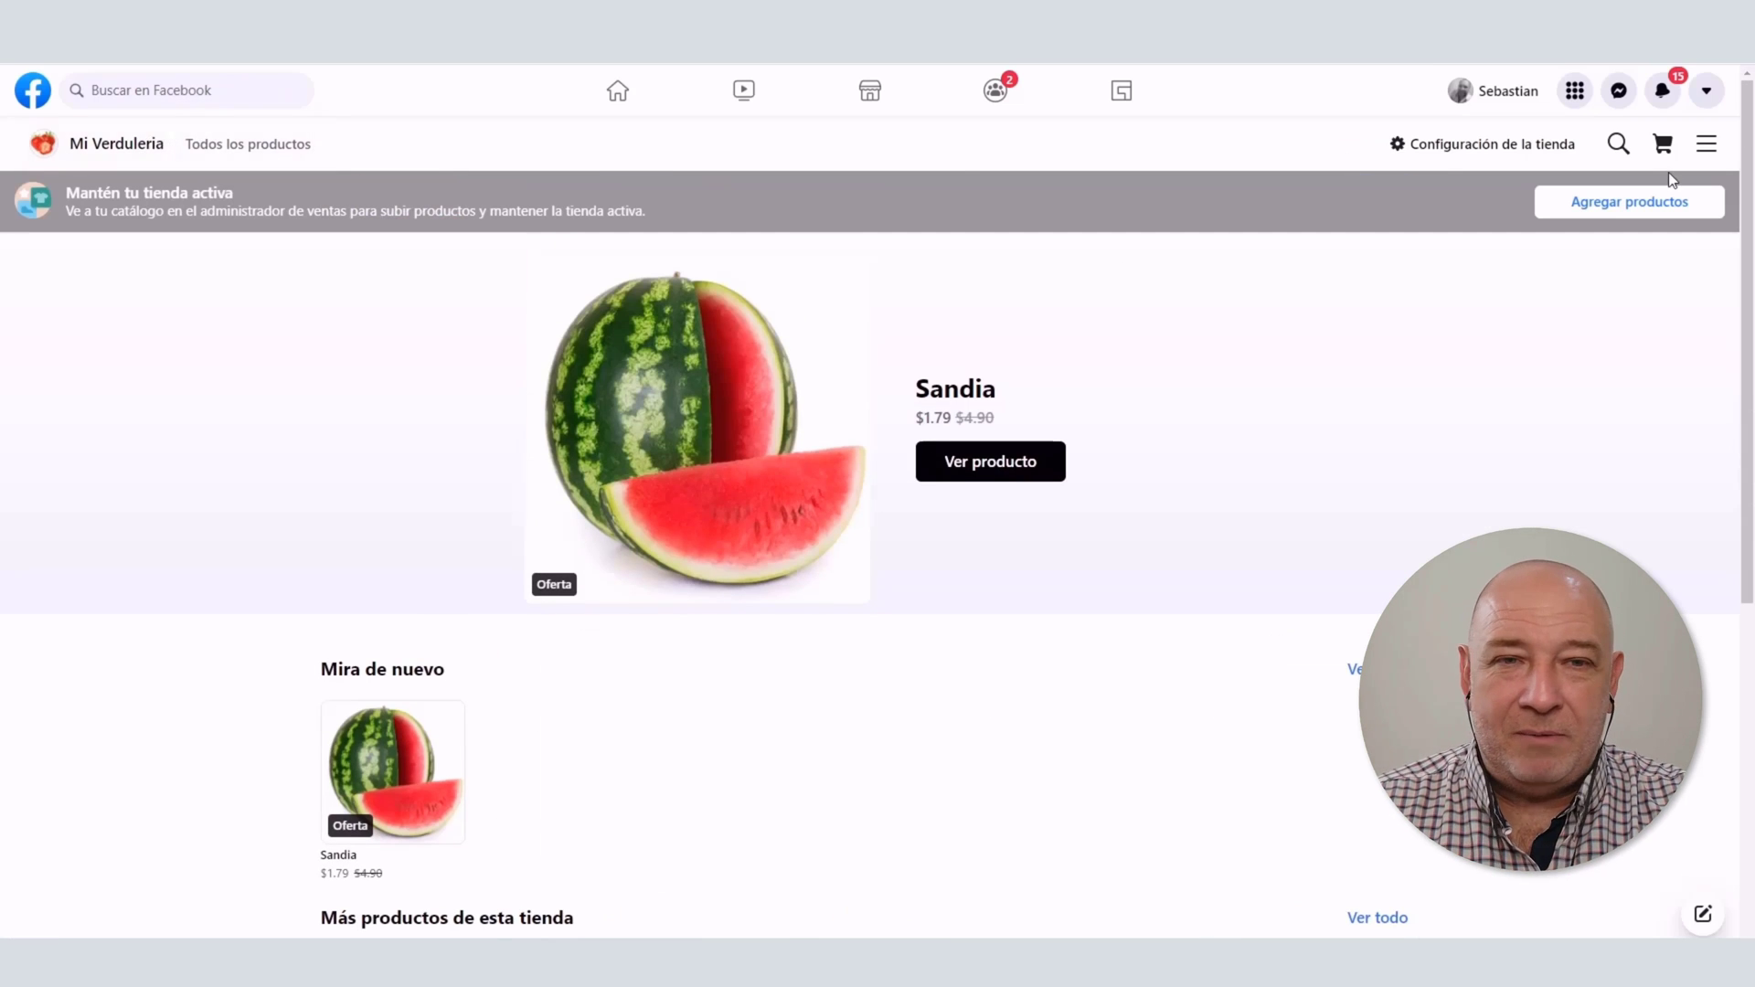
- View the Mi Verduleria page's pumpkin post and open the Calabaza product tagged in its photo
{"action": "left_click", "coordinate": [107, 146]}
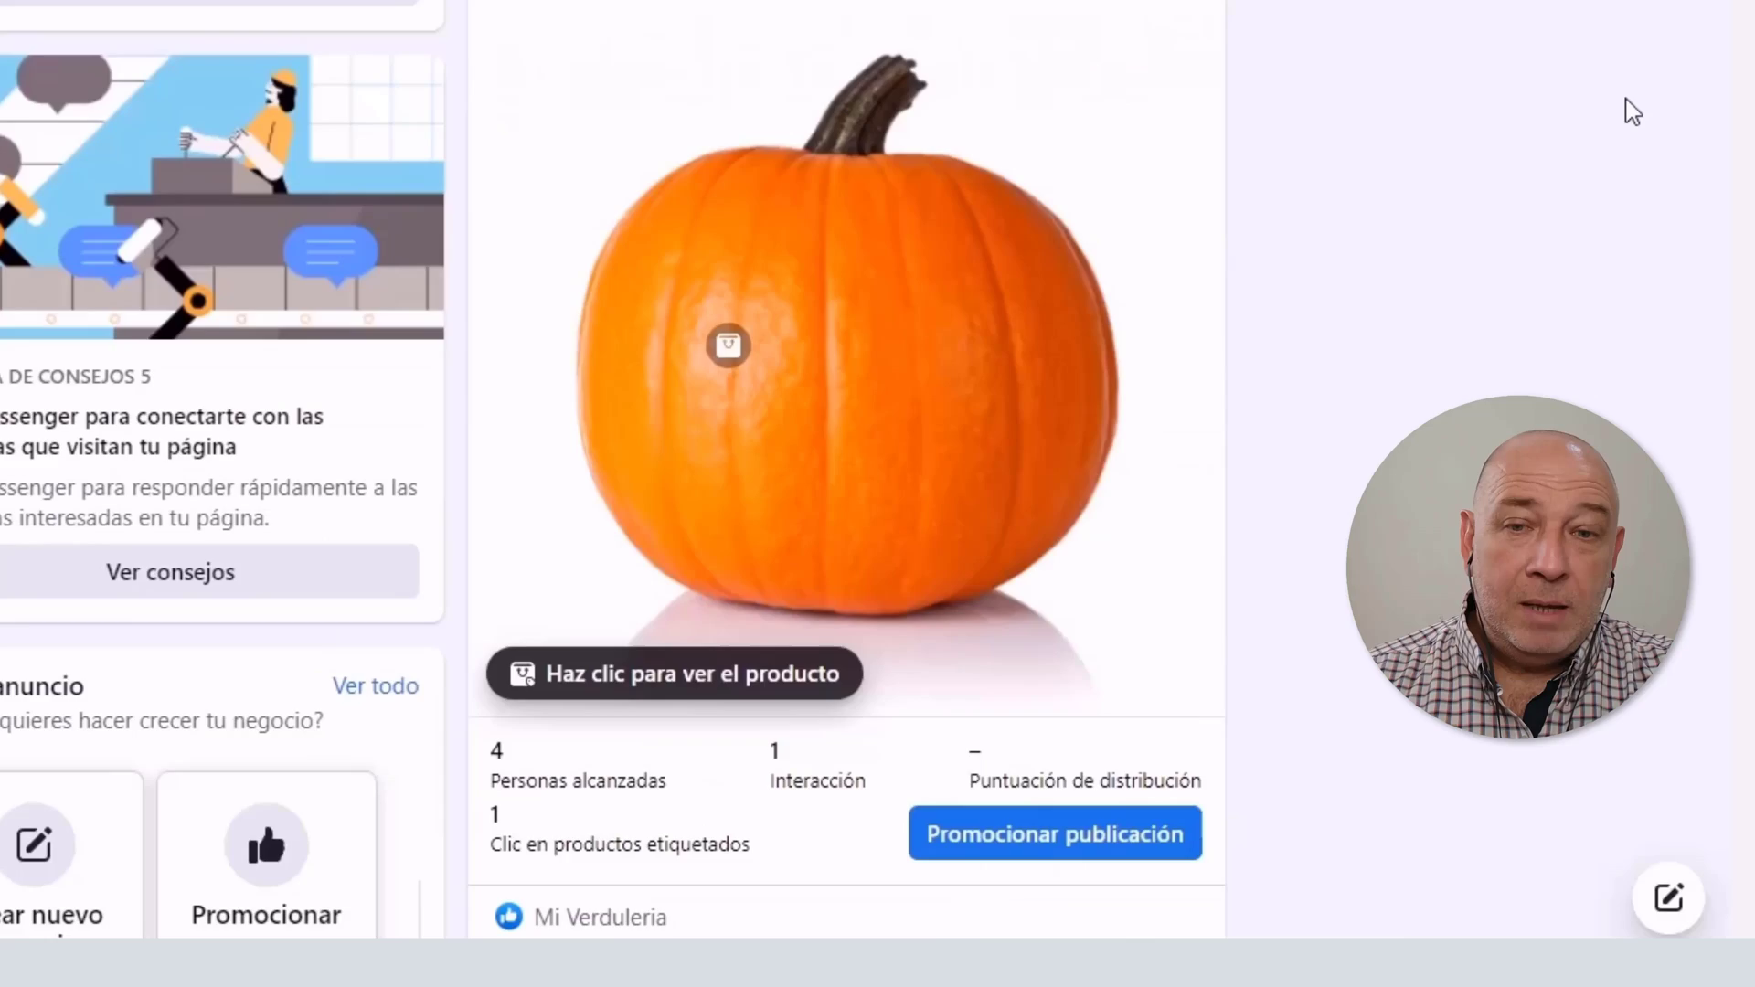
{"action": "scroll", "coordinate": [1627, 110], "scroll_direction": "down", "scroll_amount": 4}
{"action": "scroll", "coordinate": [1628, 109], "scroll_direction": "up", "scroll_amount": 4}
{"action": "mouse_move", "coordinate": [690, 361]}
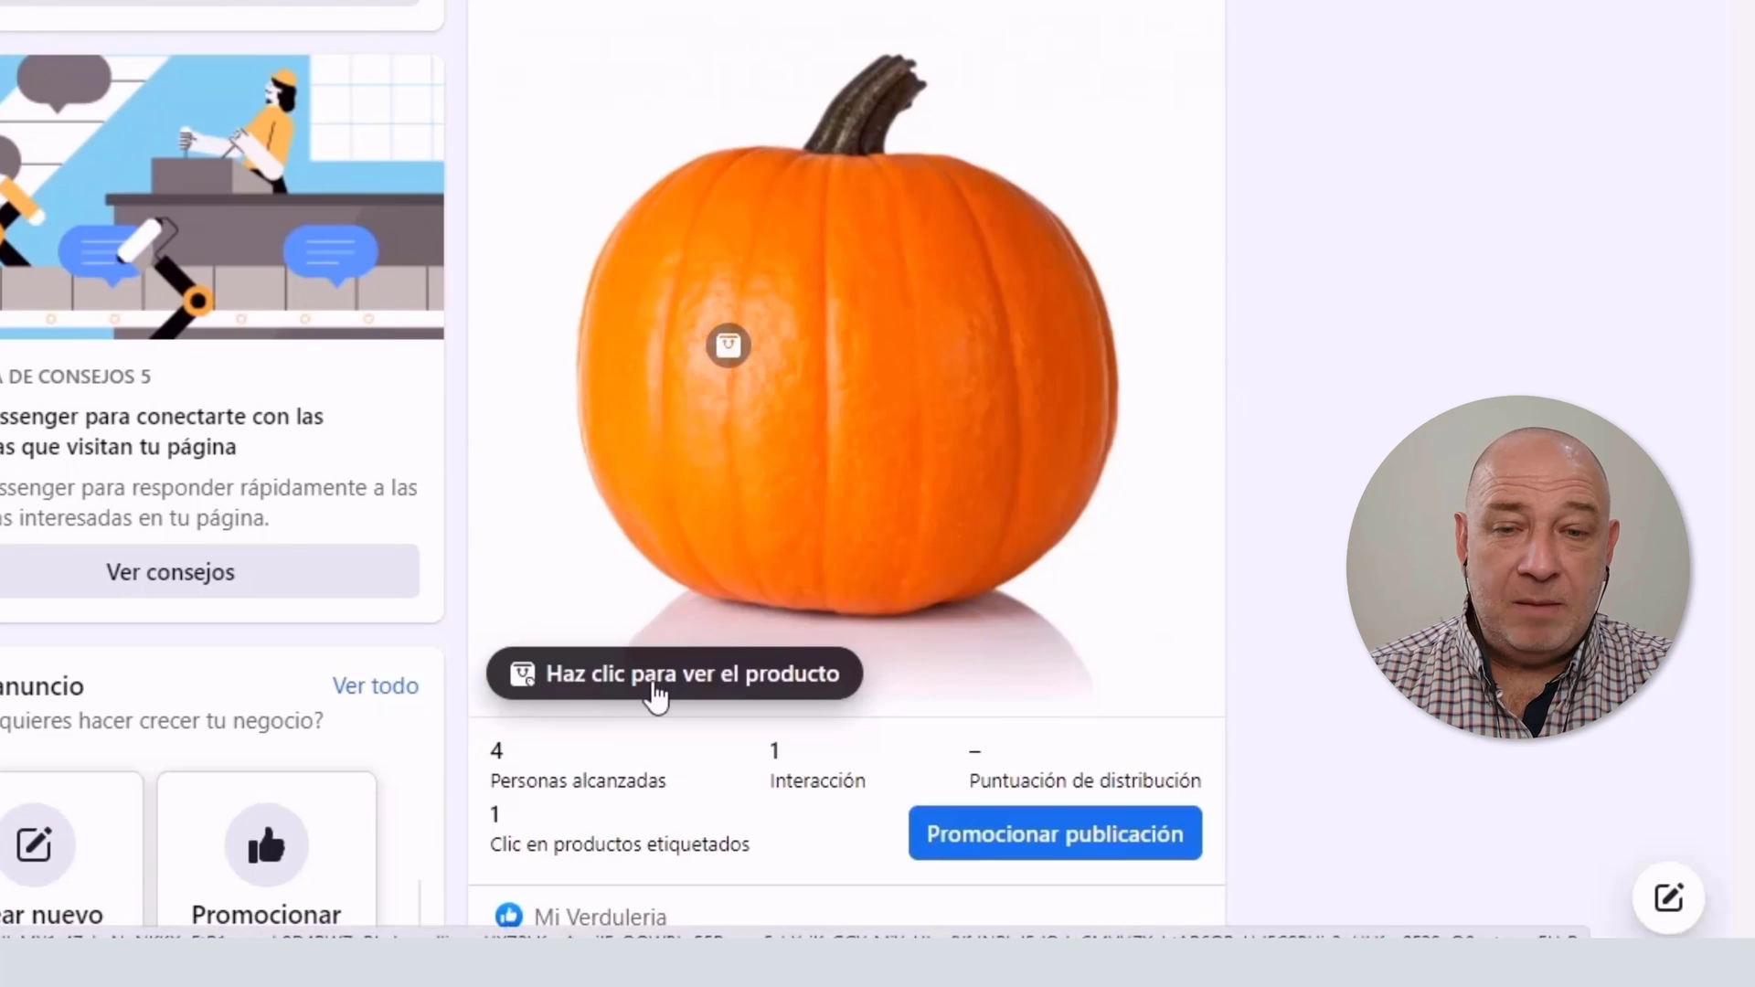
{"action": "left_click", "coordinate": [729, 343]}
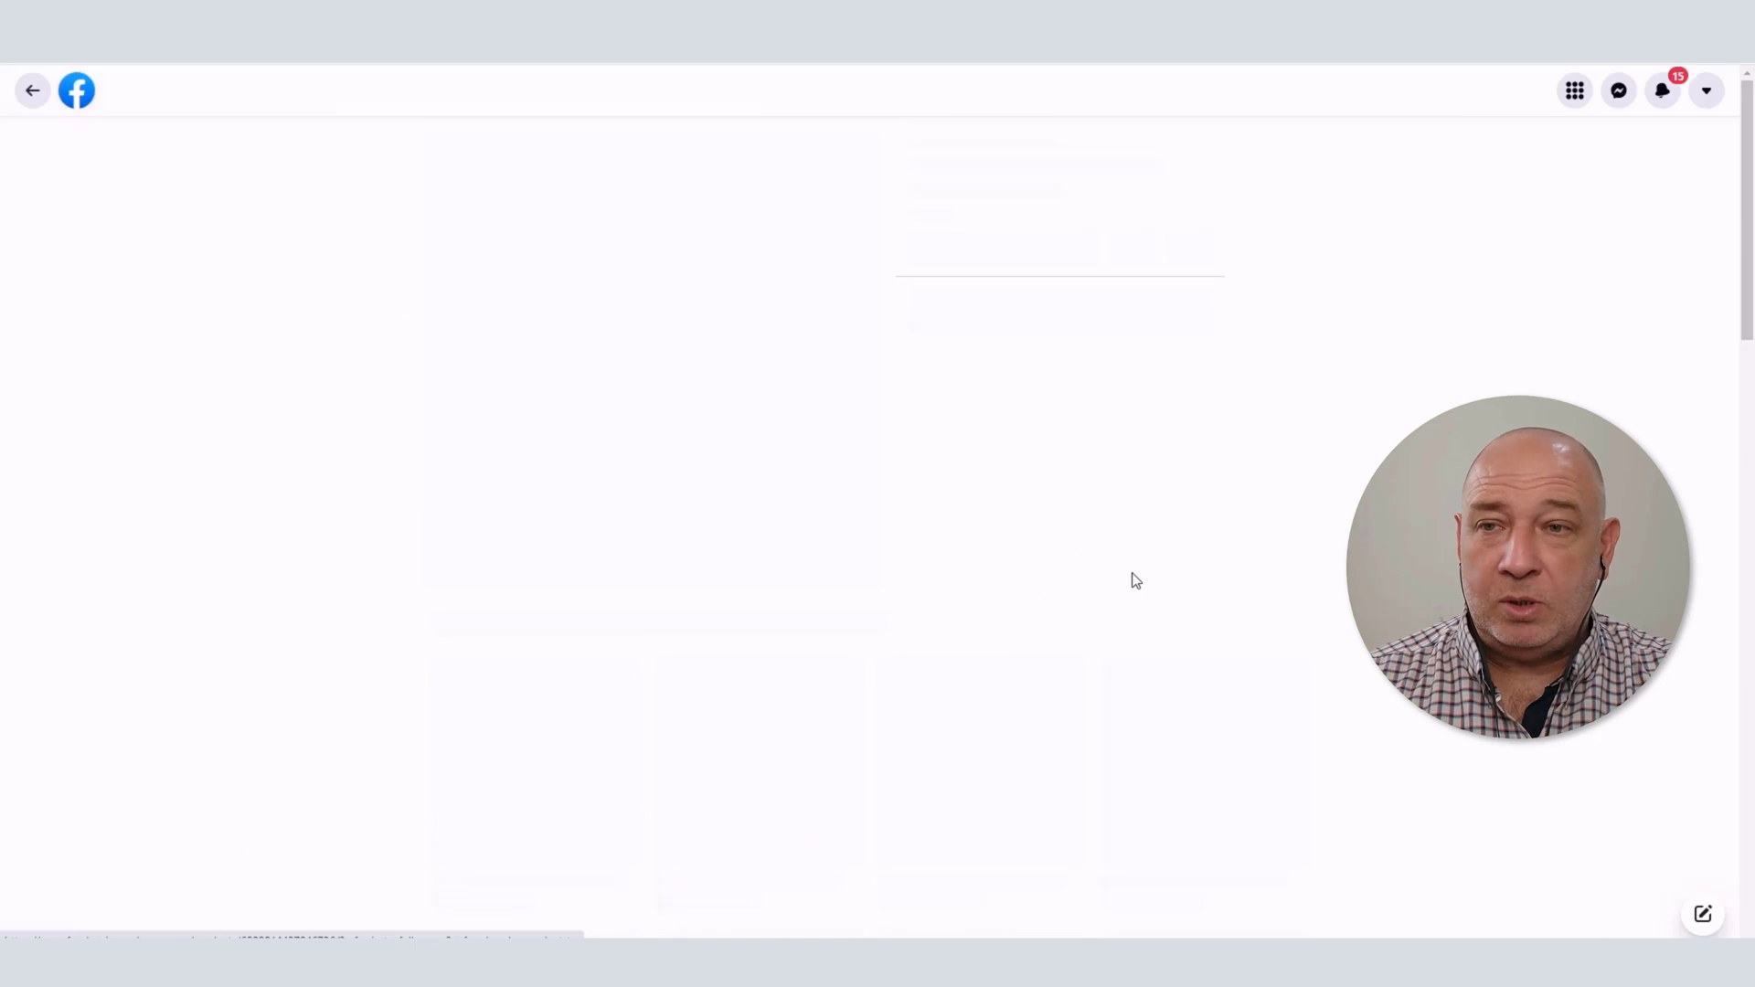
- Look through the other shop products listed on the Calabaza product page
{"action": "scroll", "coordinate": [786, 549], "scroll_direction": "down", "scroll_amount": 4}
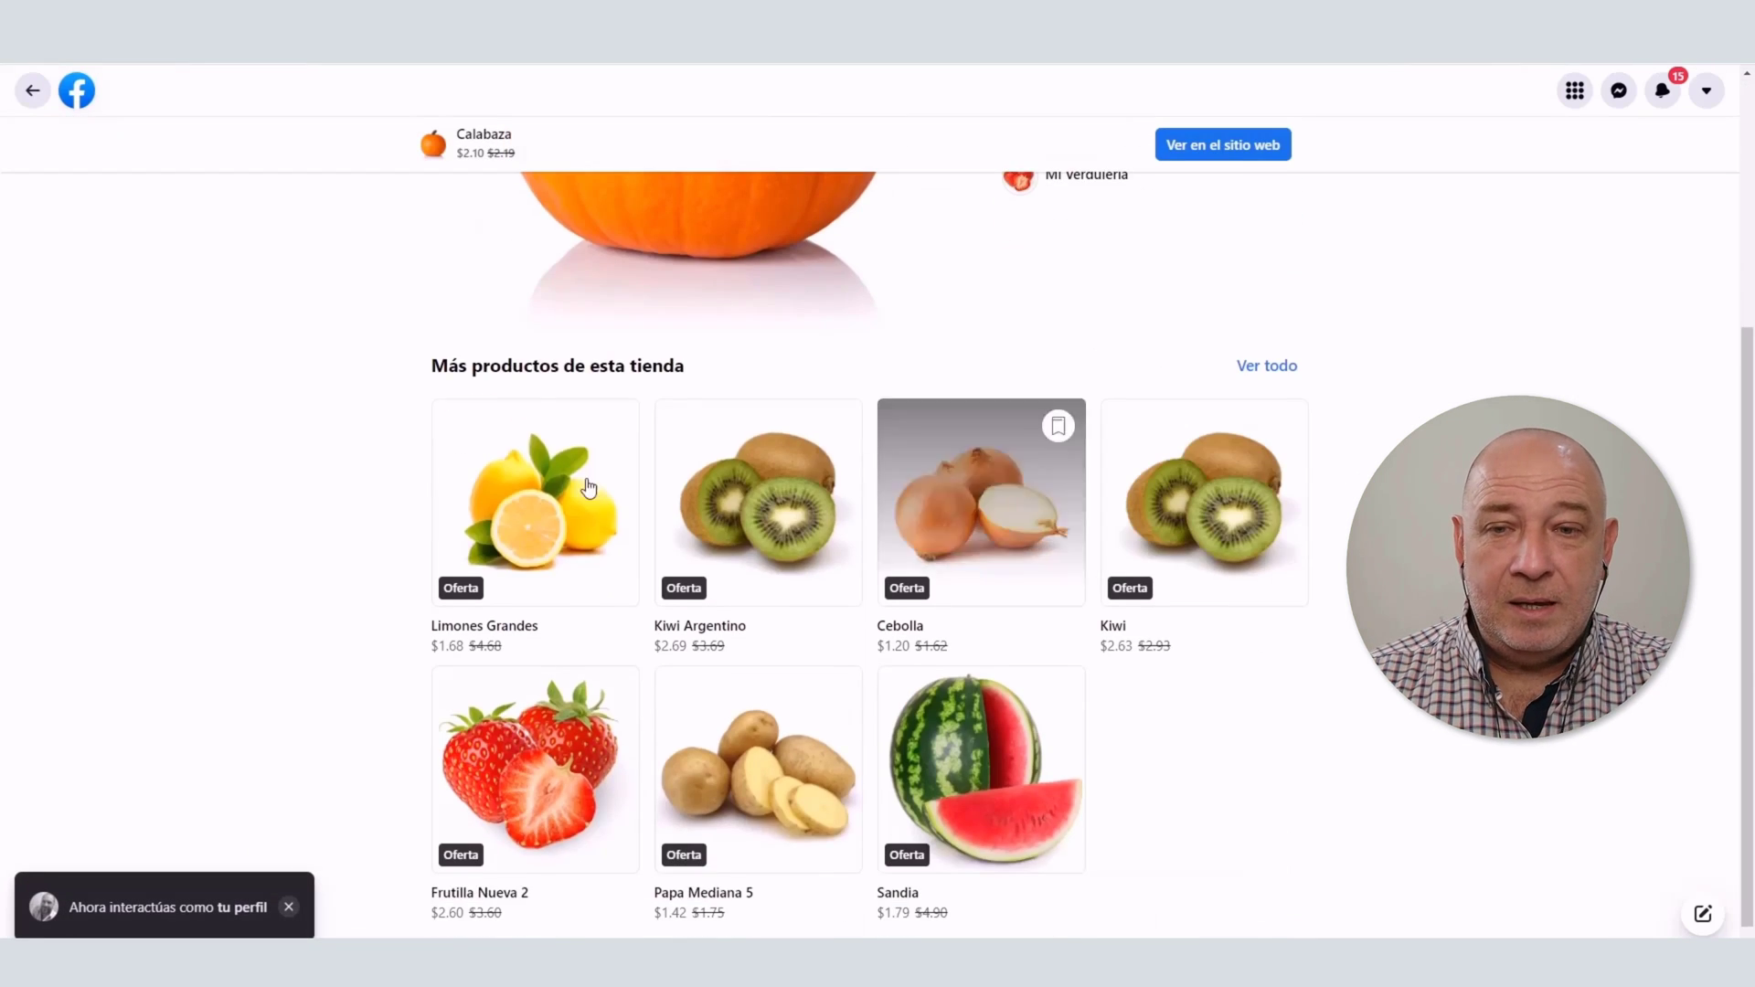
{"action": "scroll", "coordinate": [745, 745], "scroll_direction": "up", "scroll_amount": 1}
{"action": "scroll", "coordinate": [1150, 738], "scroll_direction": "up", "scroll_amount": 3}
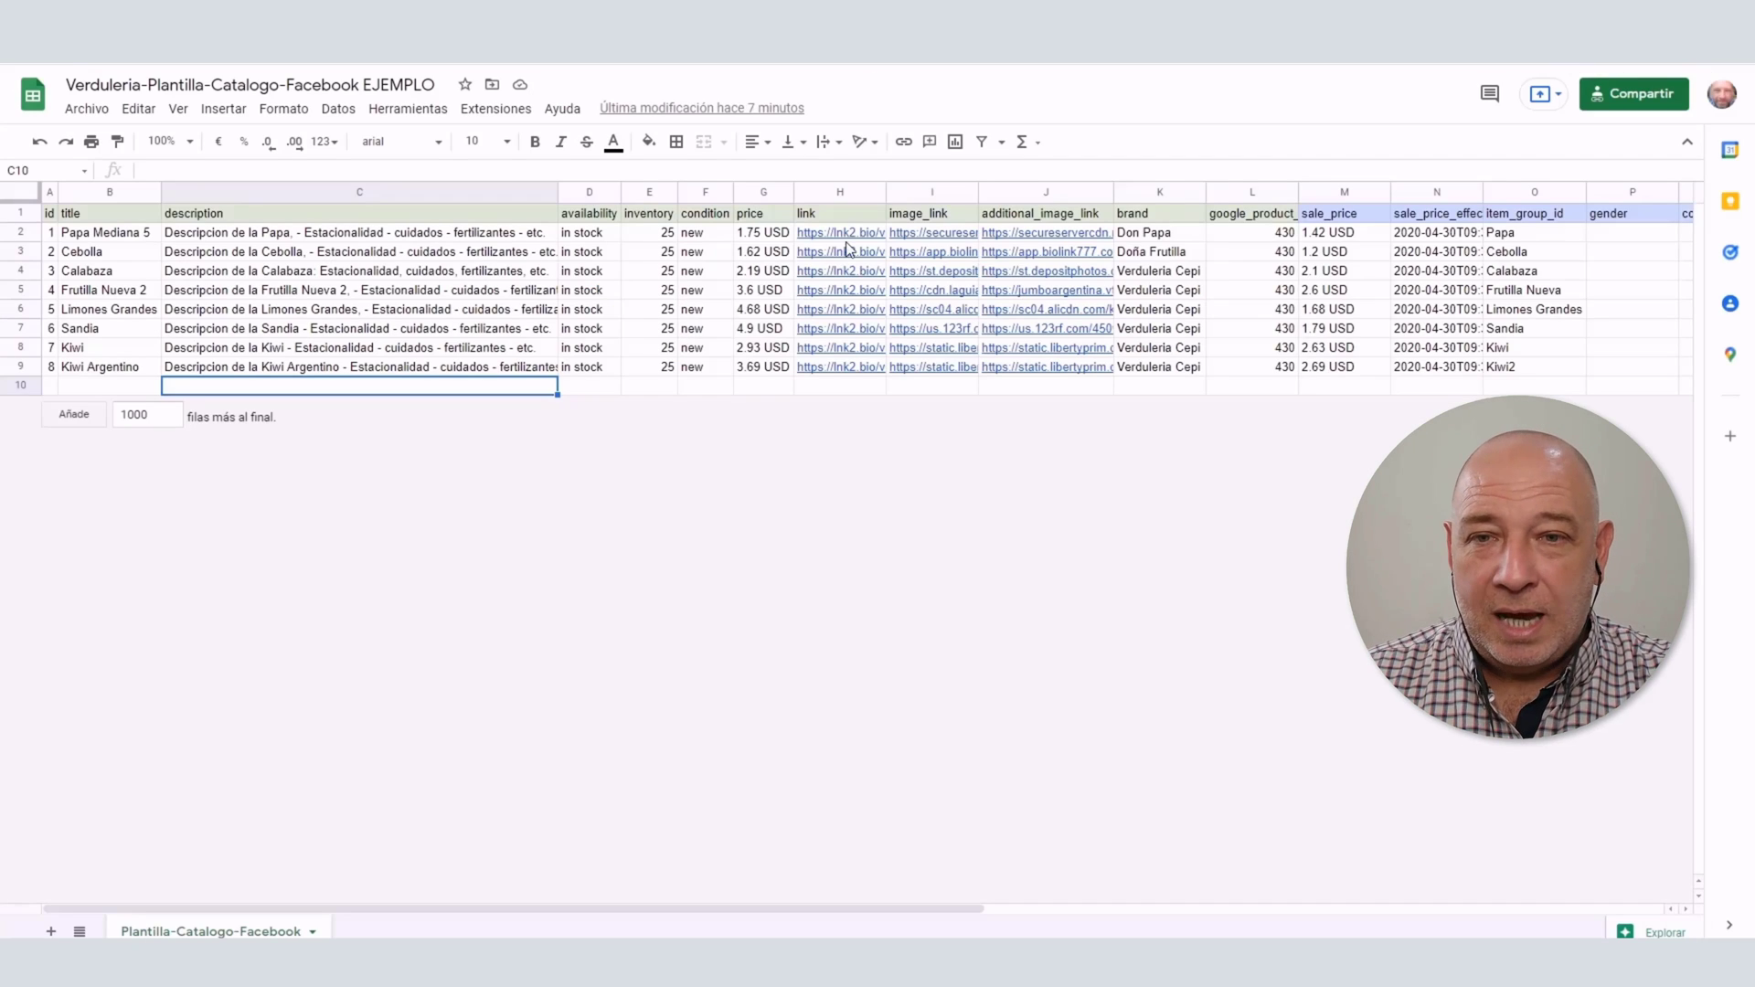
- Check Papa Mediana 5's link in the spreadsheet, then open Calabaza's website from its Facebook product page and look through it
{"action": "left_click", "coordinate": [840, 234]}
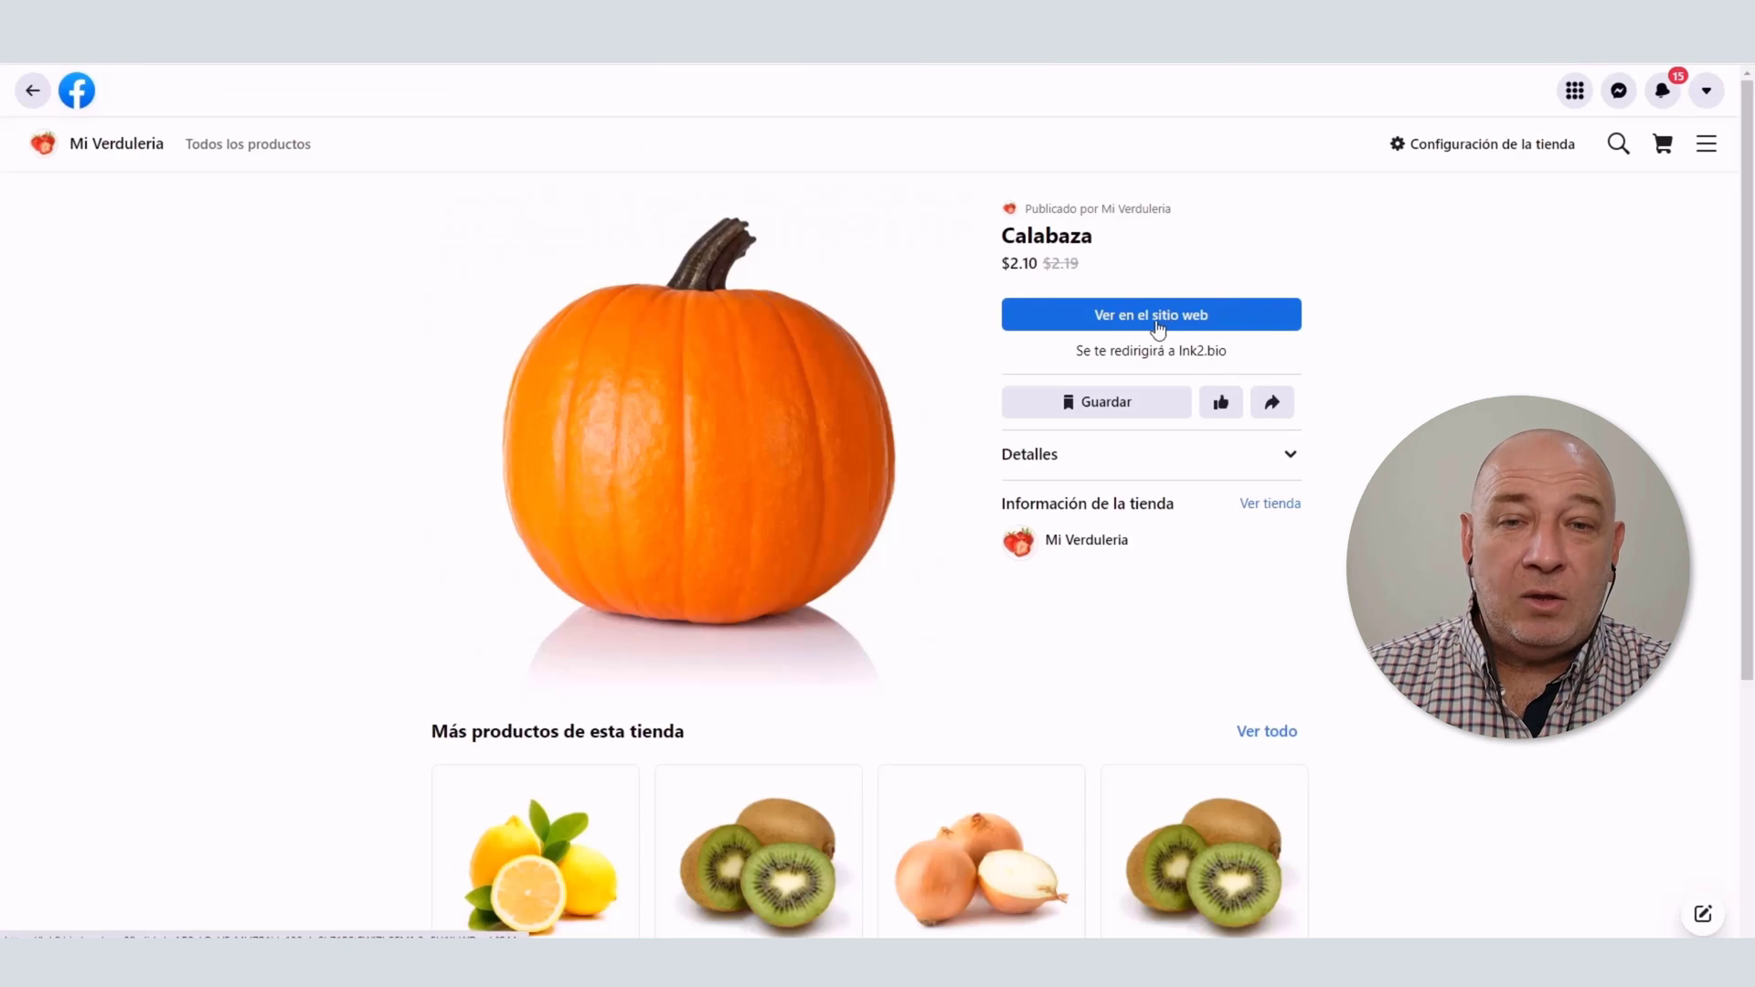
{"action": "left_click", "coordinate": [1161, 320]}
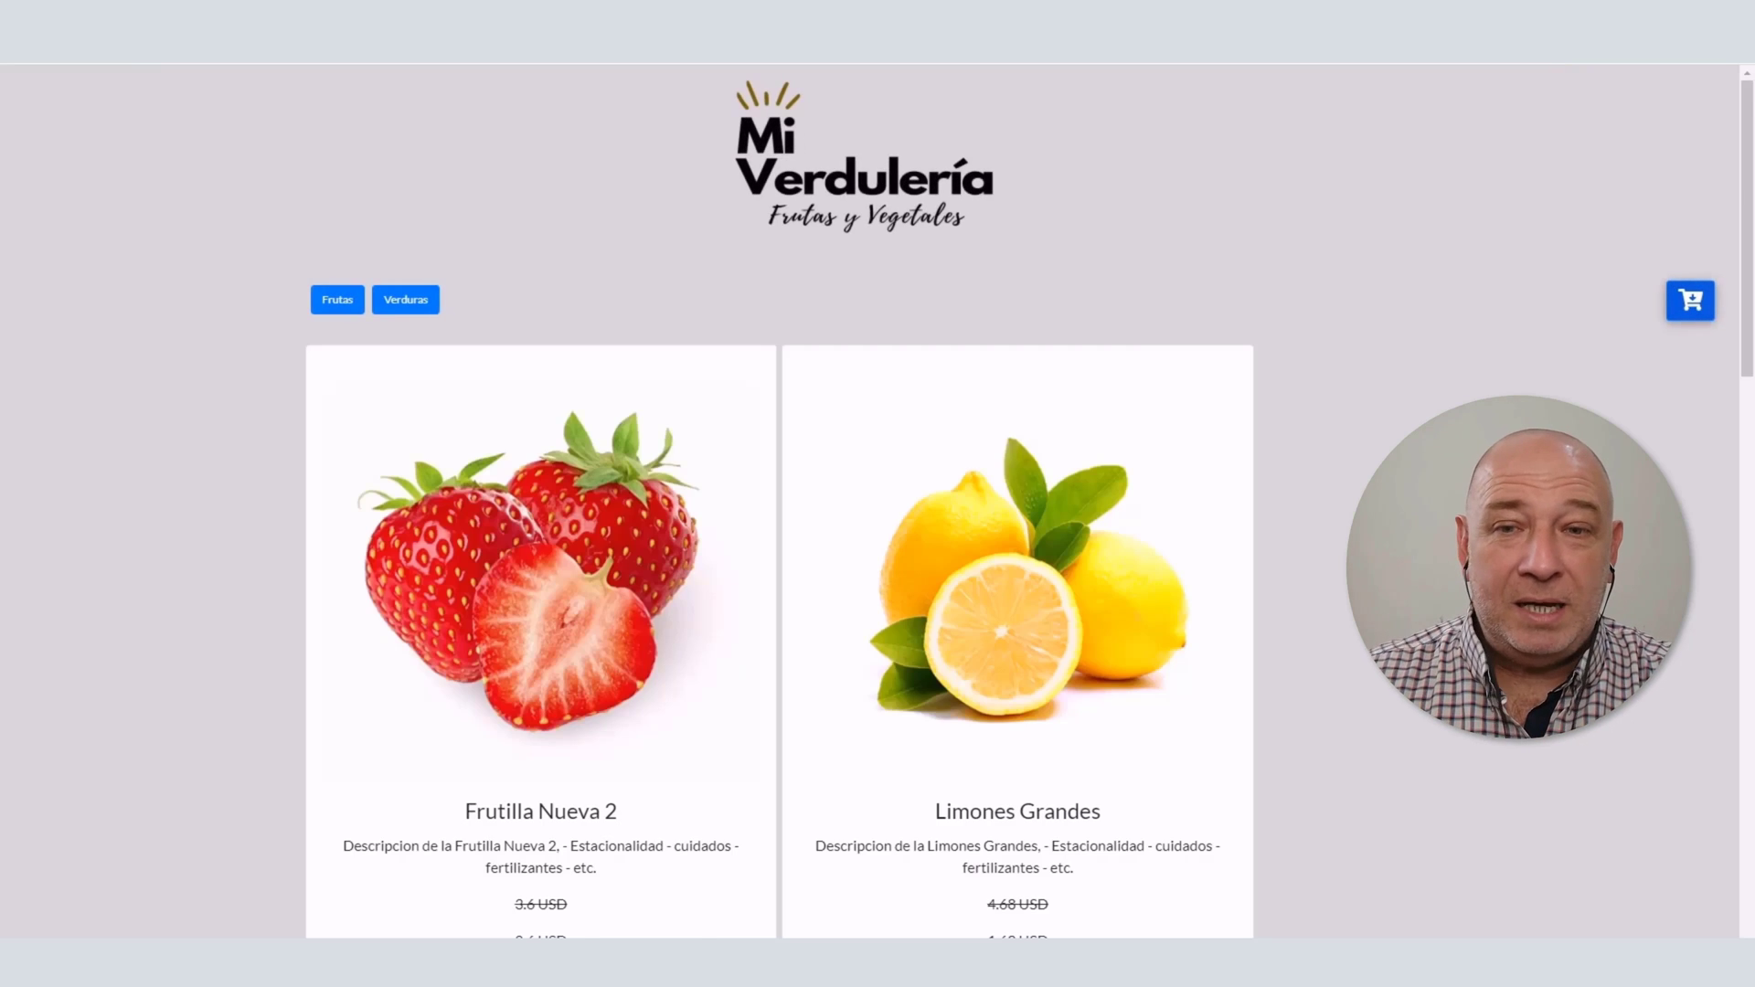
{"action": "scroll", "coordinate": [878, 503], "scroll_direction": "down", "scroll_amount": 4}
{"action": "scroll", "coordinate": [373, 745], "scroll_direction": "up", "scroll_amount": 4}
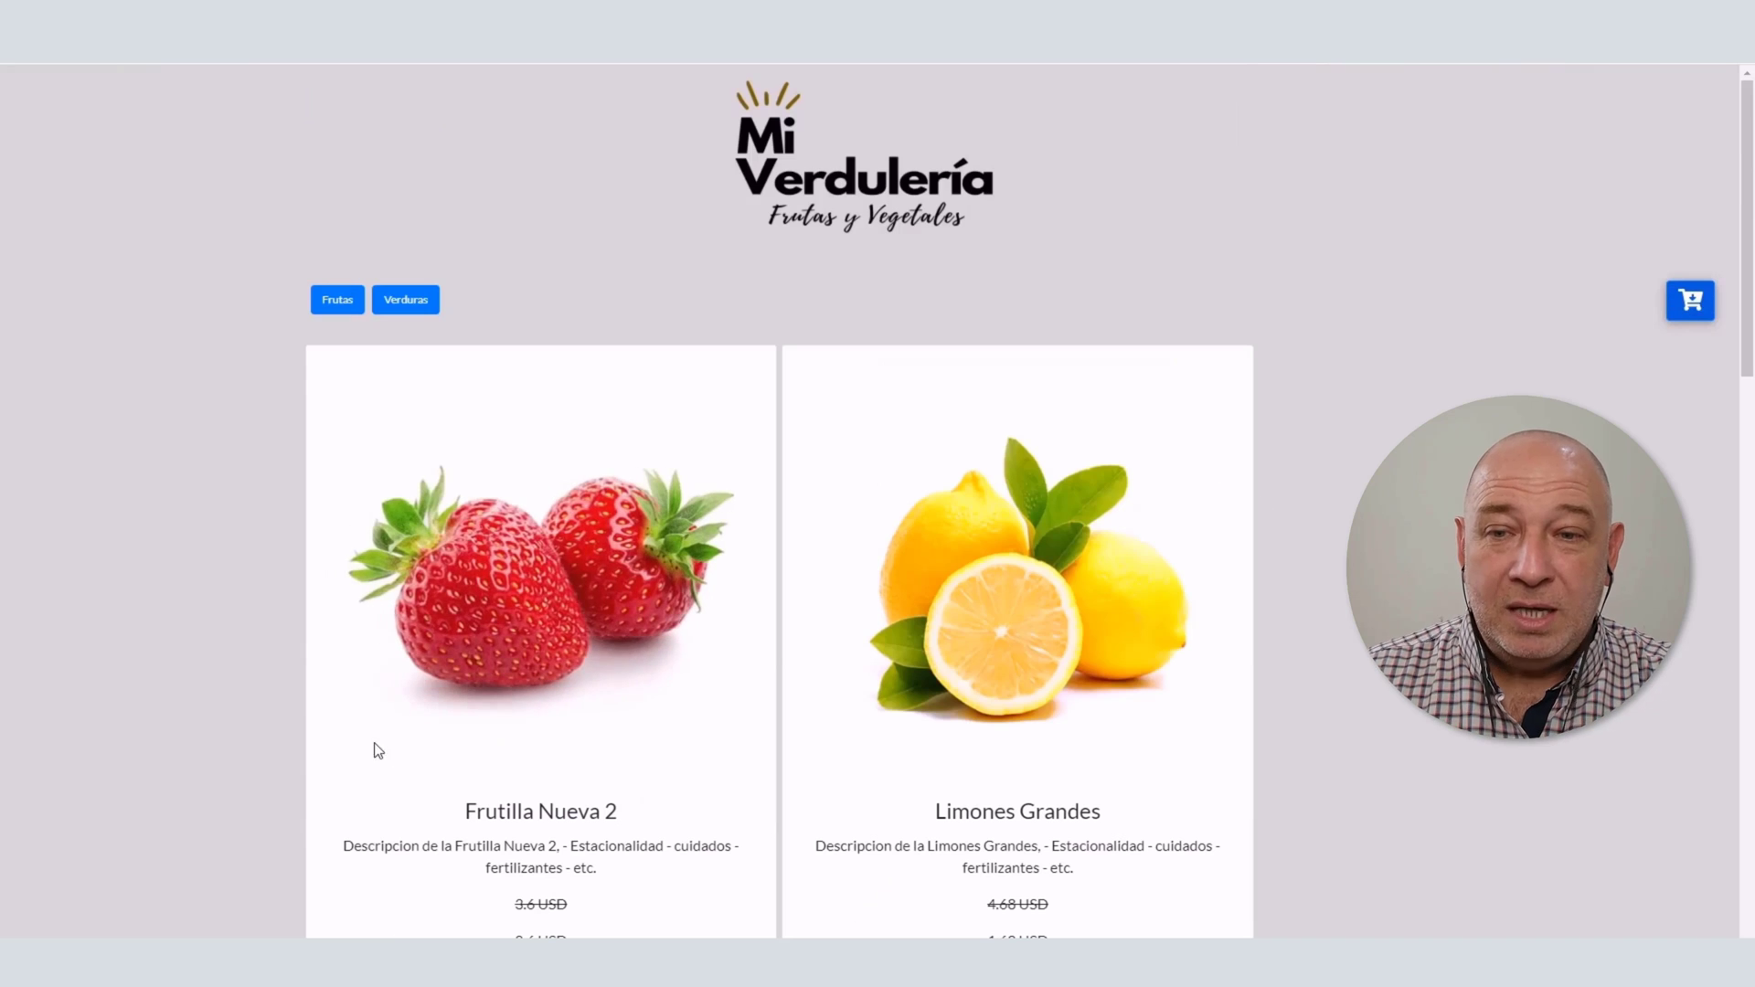
- Compare the Frutas and Verduras categories of the web store and look through the vegetable products
{"action": "left_click", "coordinate": [425, 304]}
{"action": "left_click", "coordinate": [338, 302]}
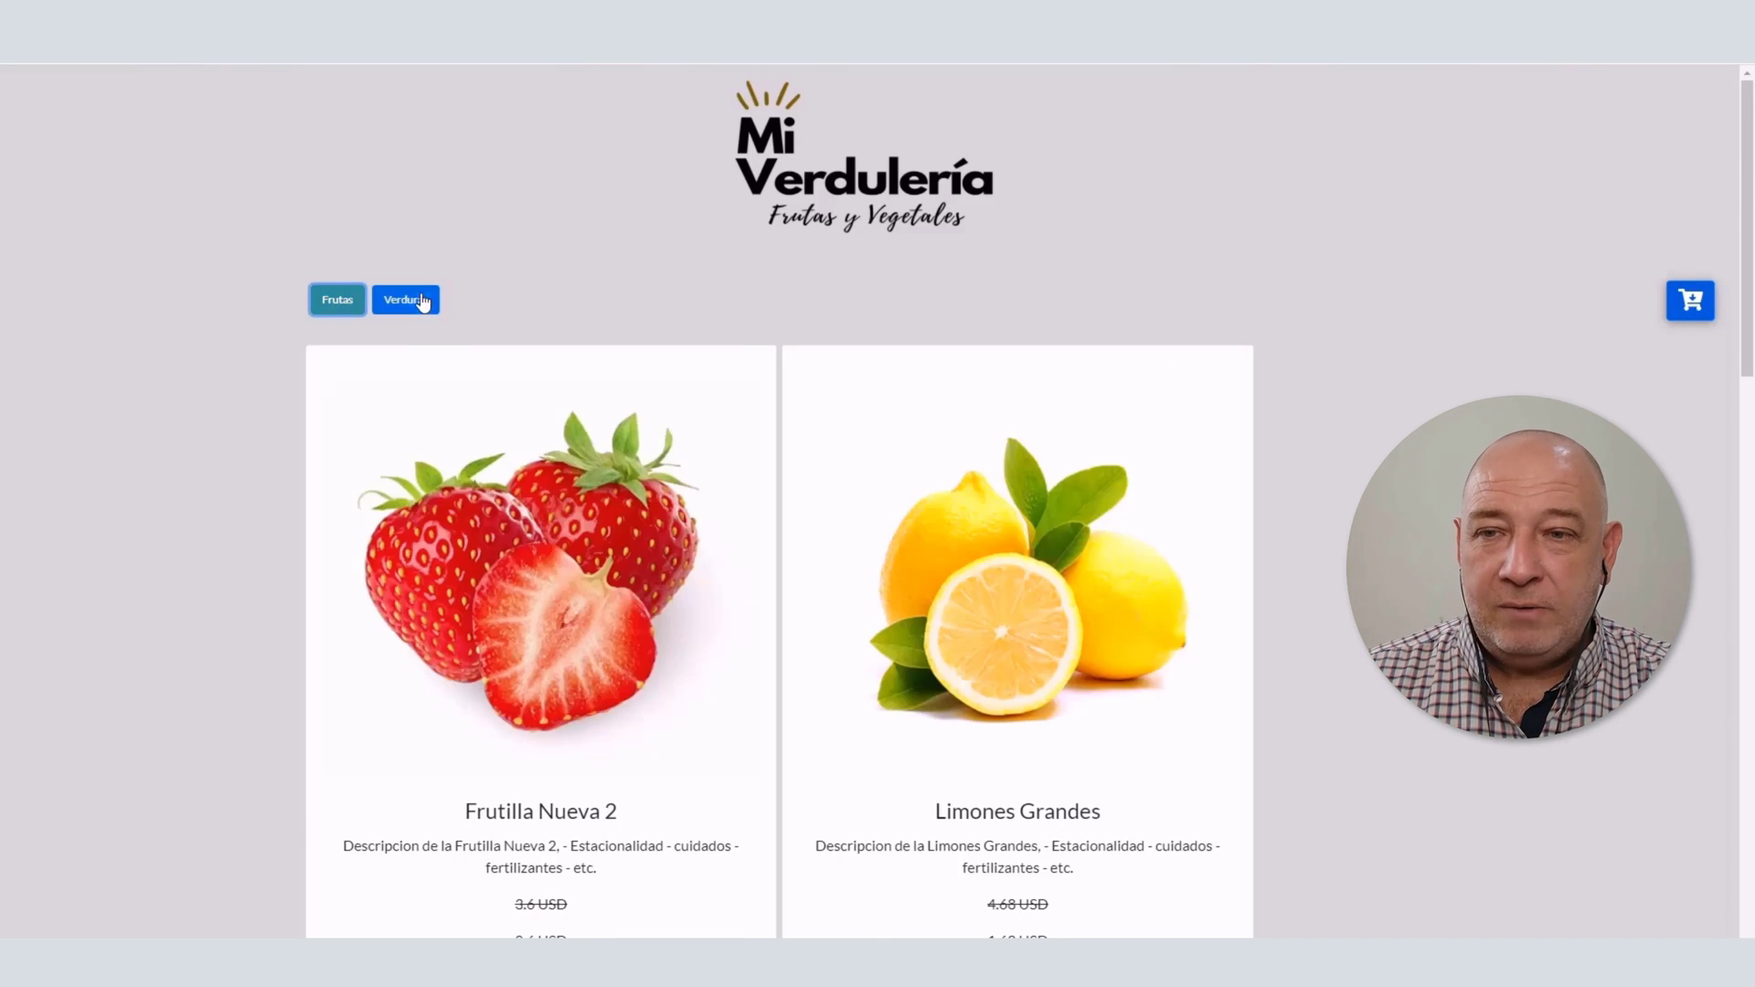
{"action": "left_click", "coordinate": [421, 302]}
{"action": "scroll", "coordinate": [1340, 512], "scroll_direction": "down", "scroll_amount": 5}
{"action": "scroll", "coordinate": [1340, 511], "scroll_direction": "down", "scroll_amount": 2}
{"action": "scroll", "coordinate": [1341, 508], "scroll_direction": "up", "scroll_amount": 7}
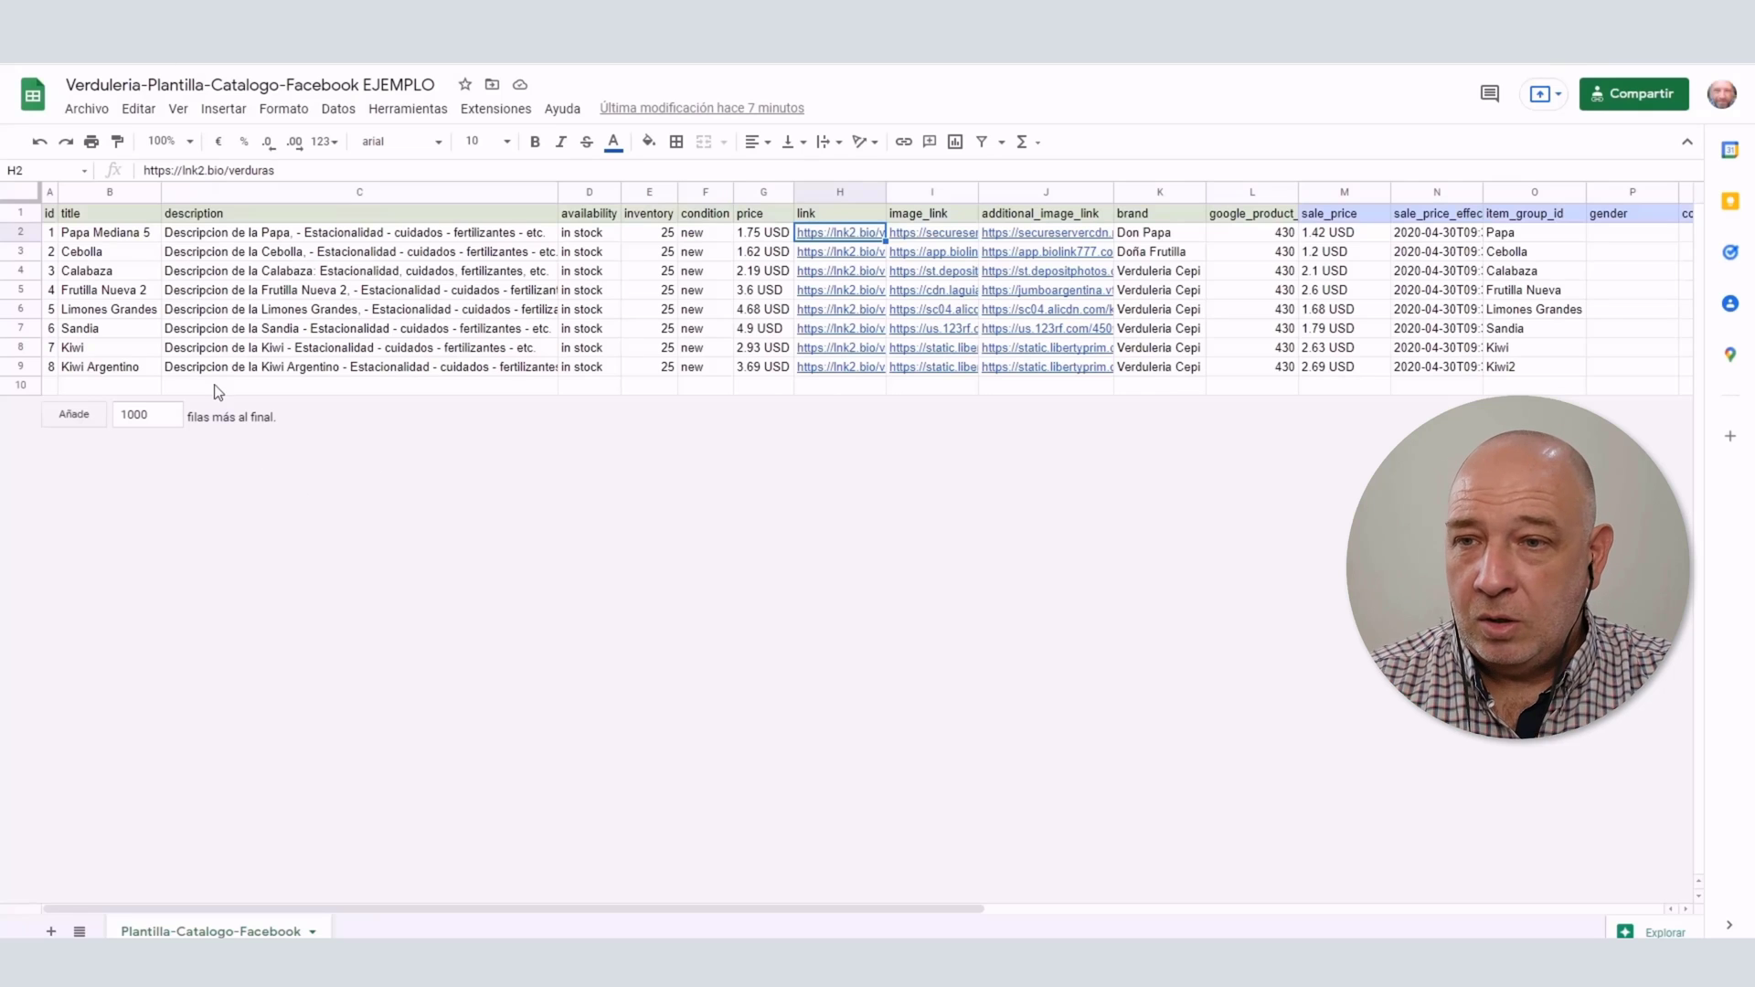
- Rename the product Papa Mediana 5 as Papa Mediana 3 in the spreadsheet, and check the Verduras category of the web store
{"action": "left_click", "coordinate": [105, 232]}
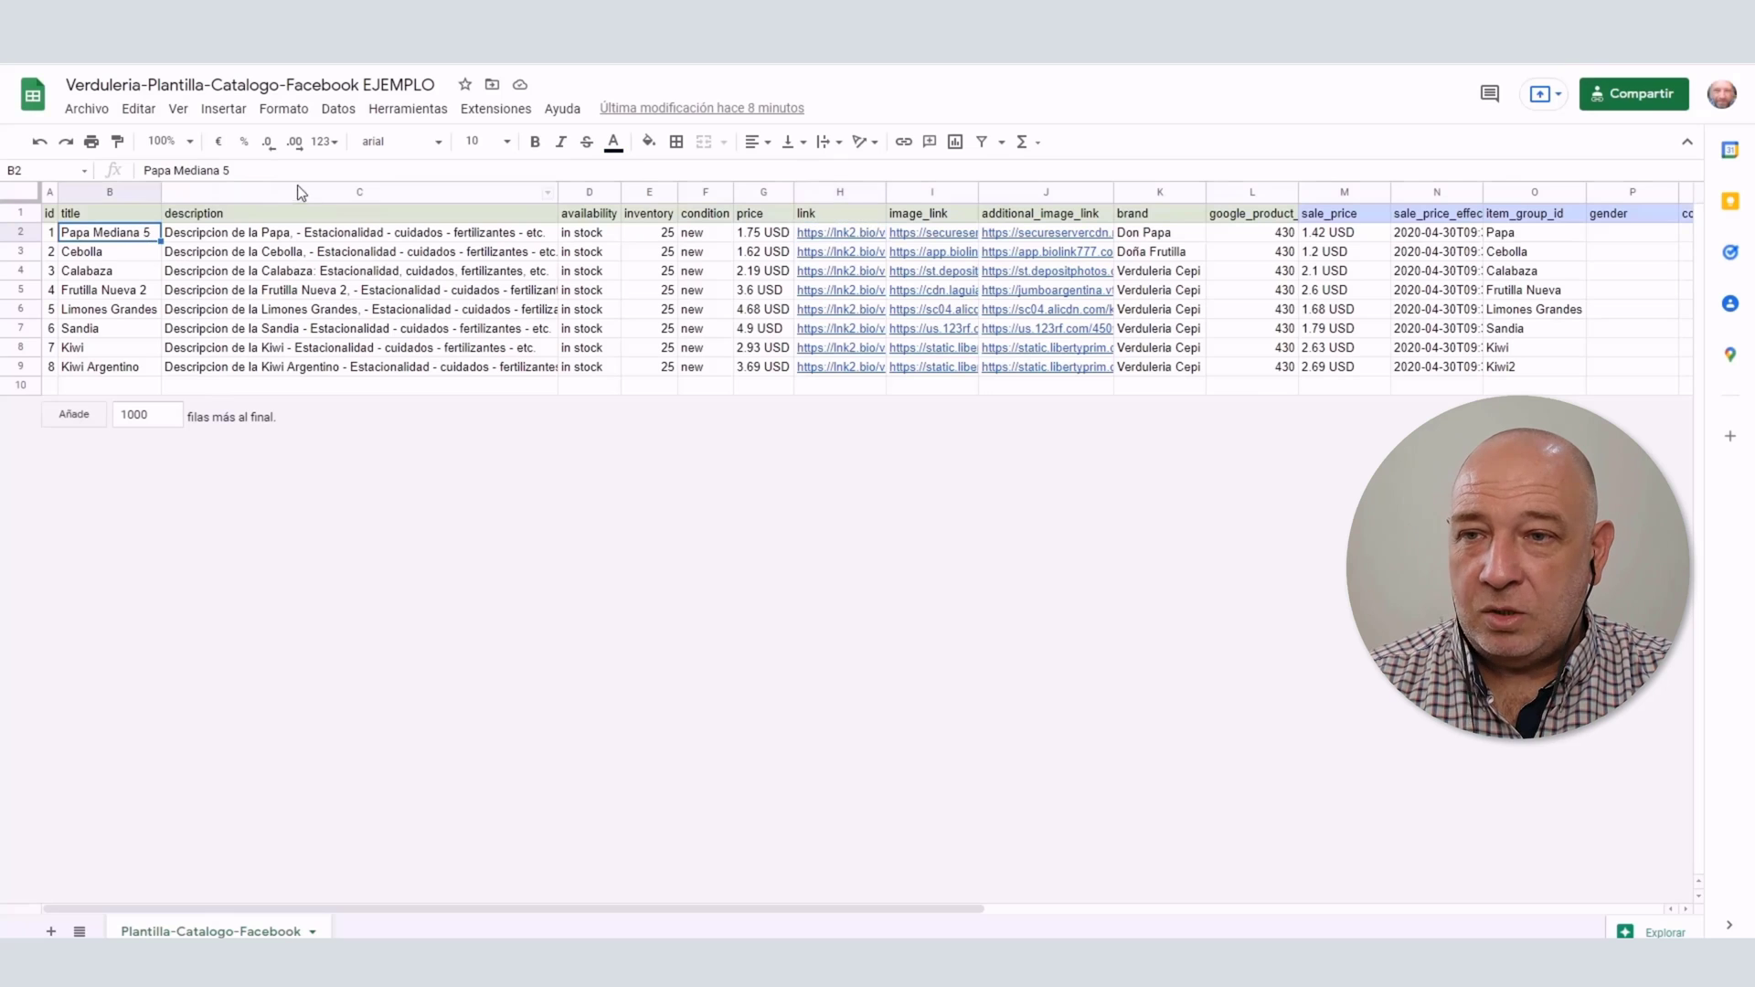
{"action": "left_click", "coordinate": [284, 172]}
{"action": "key", "text": "BackSpace"}
{"action": "type", "text": "3"}
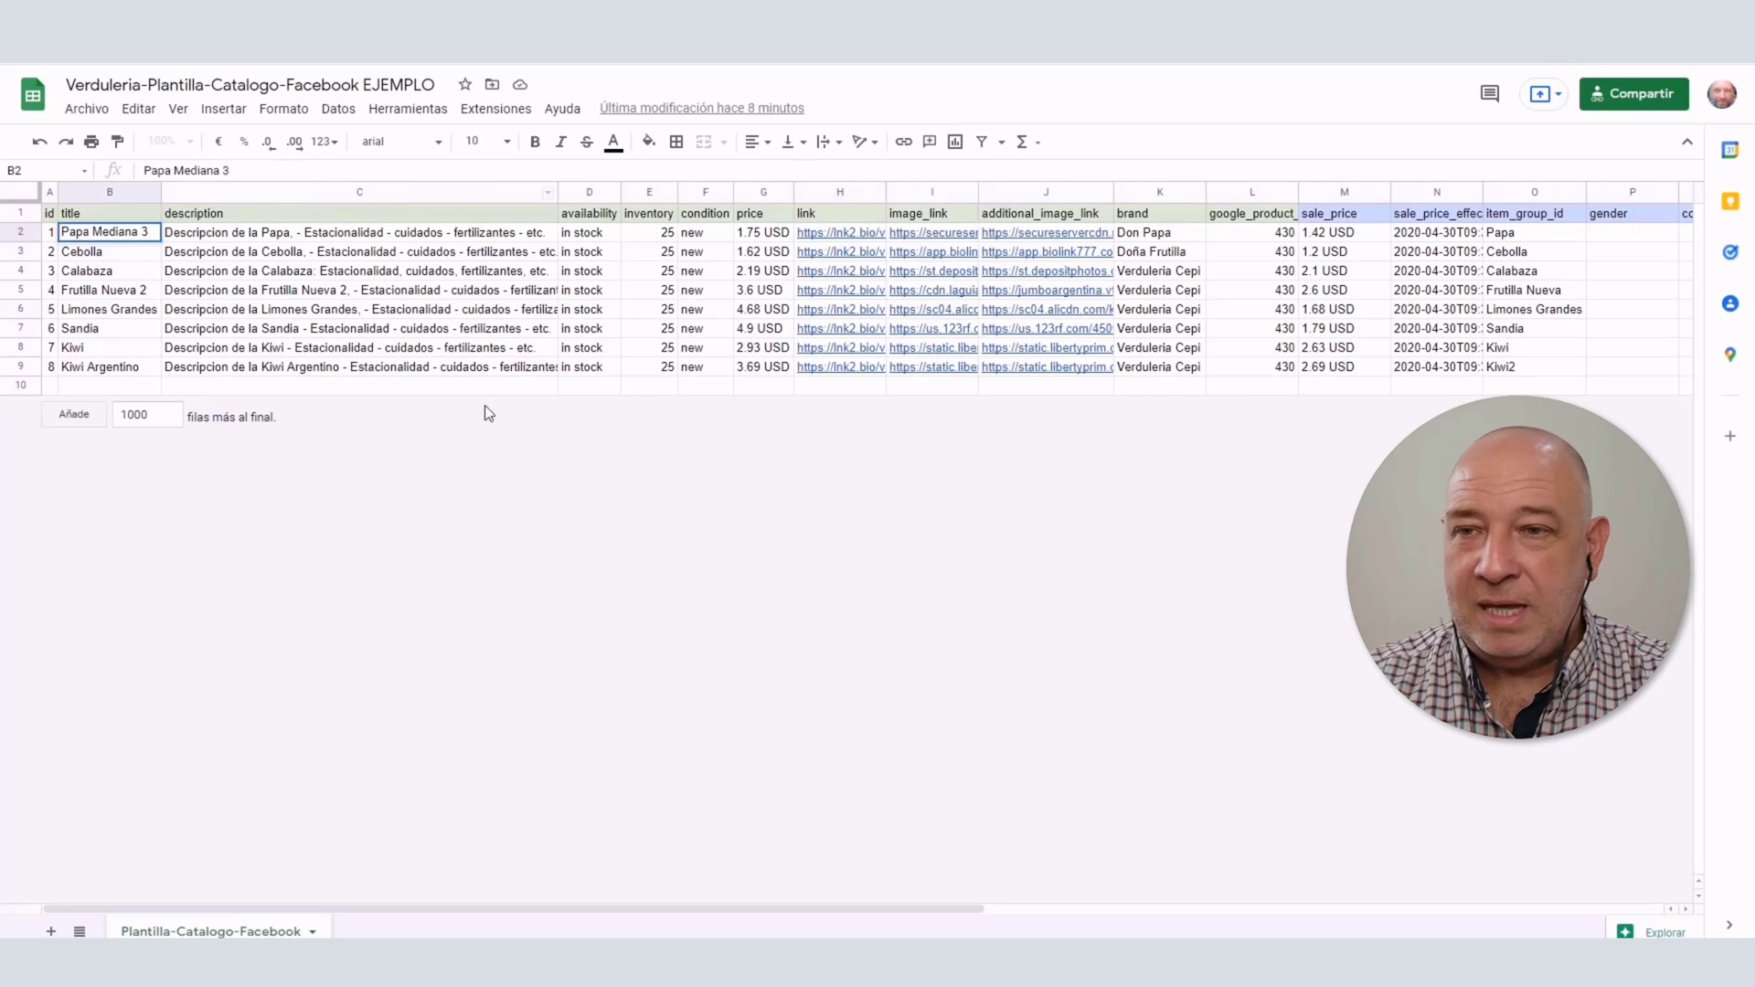
{"action": "left_click", "coordinate": [484, 388]}
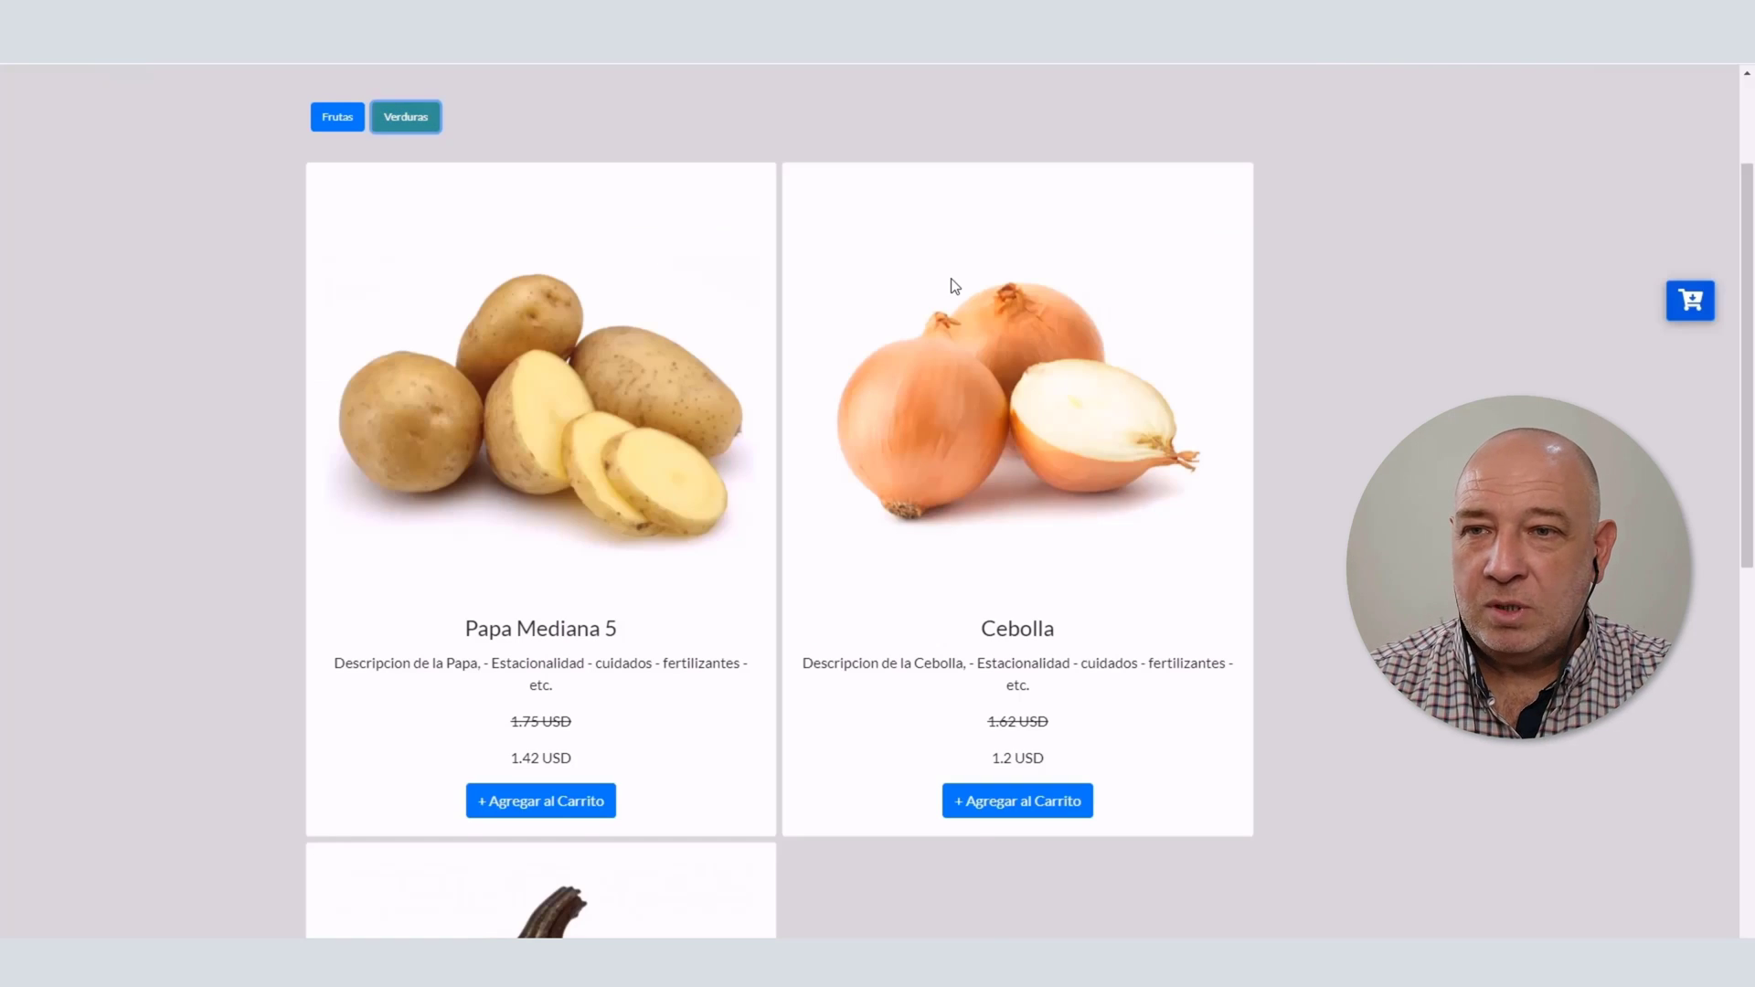
{"action": "left_click", "coordinate": [406, 300]}
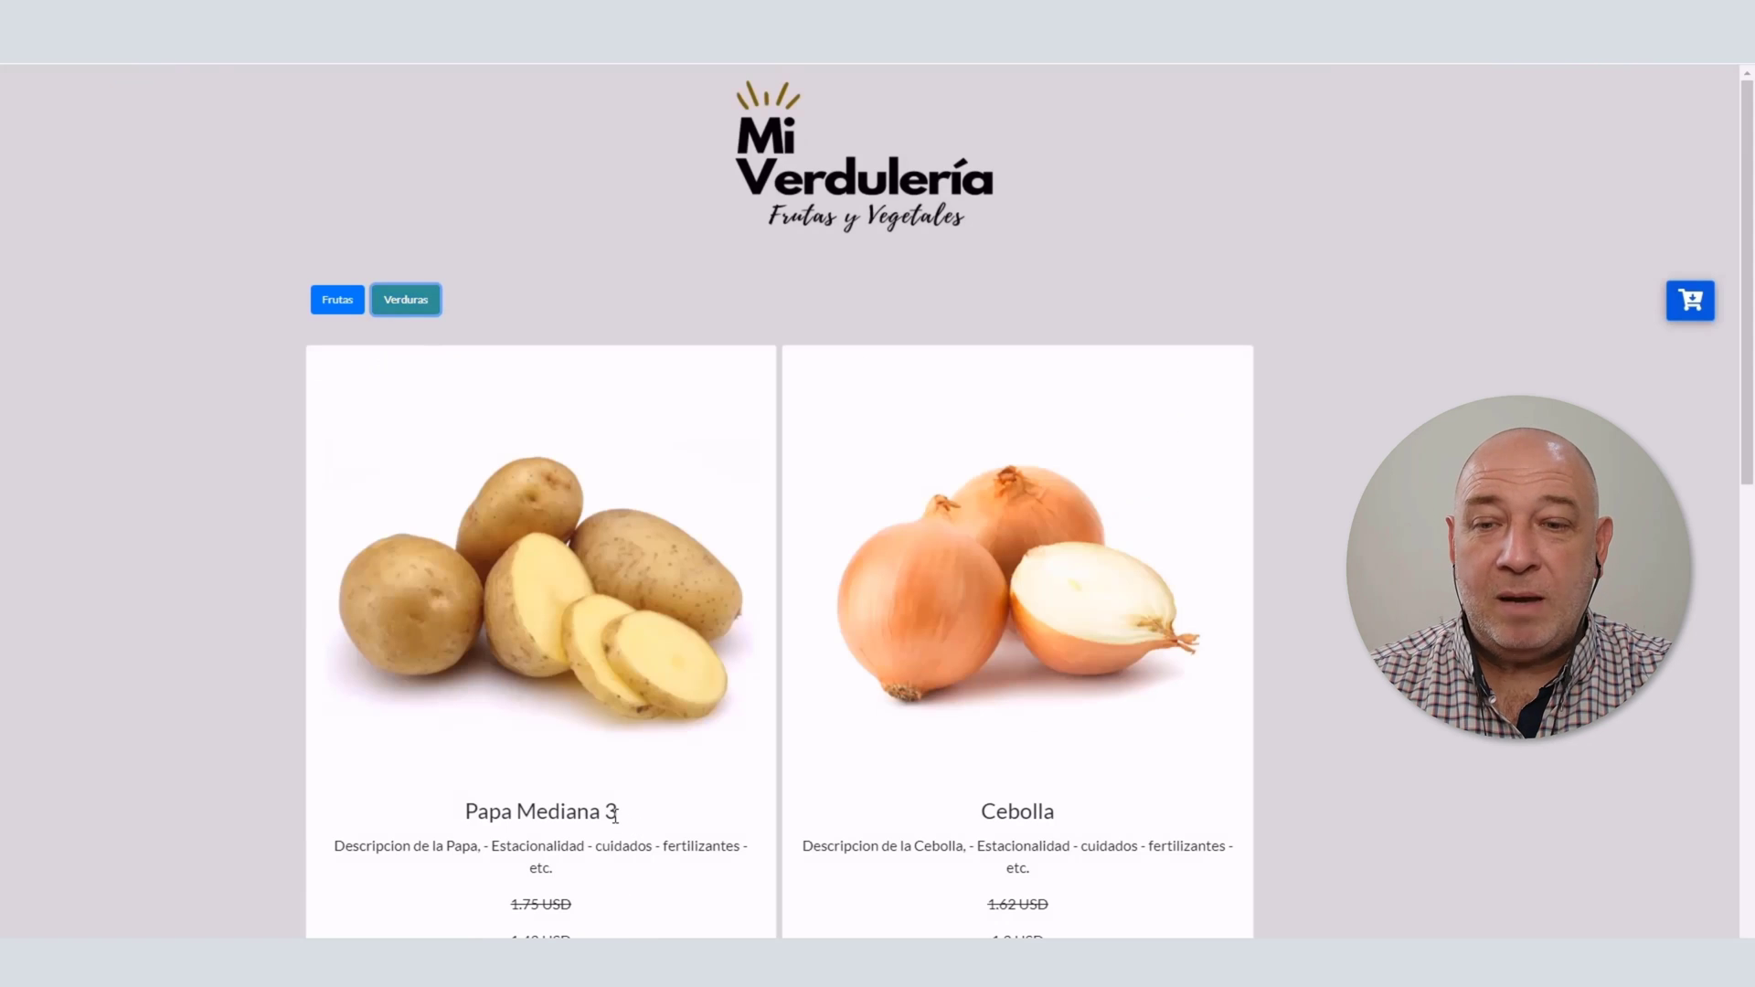